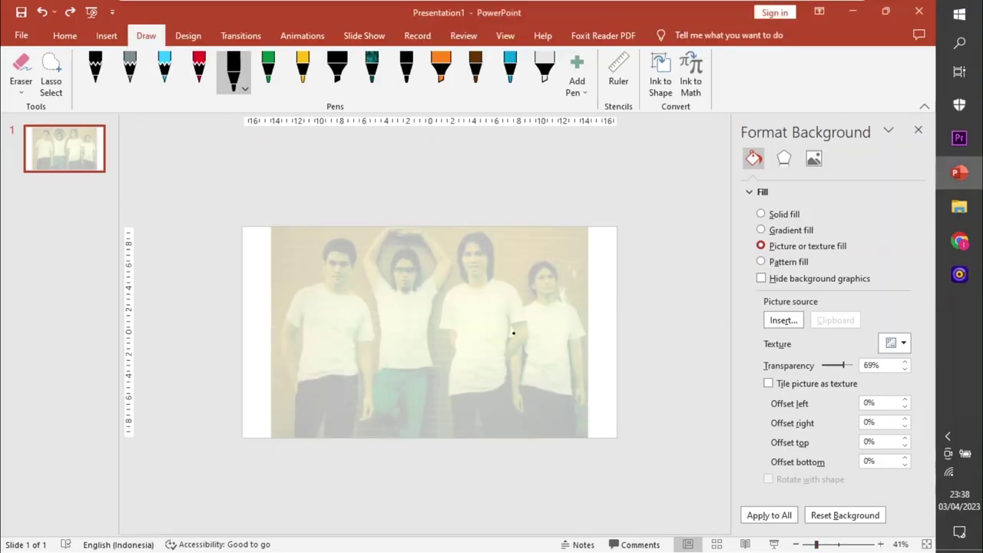
Outline the second man's hair in black ink and add strands on its left and right
drag(817, 544, 826, 546)
ctrl+scroll(726, 259, up, 3)
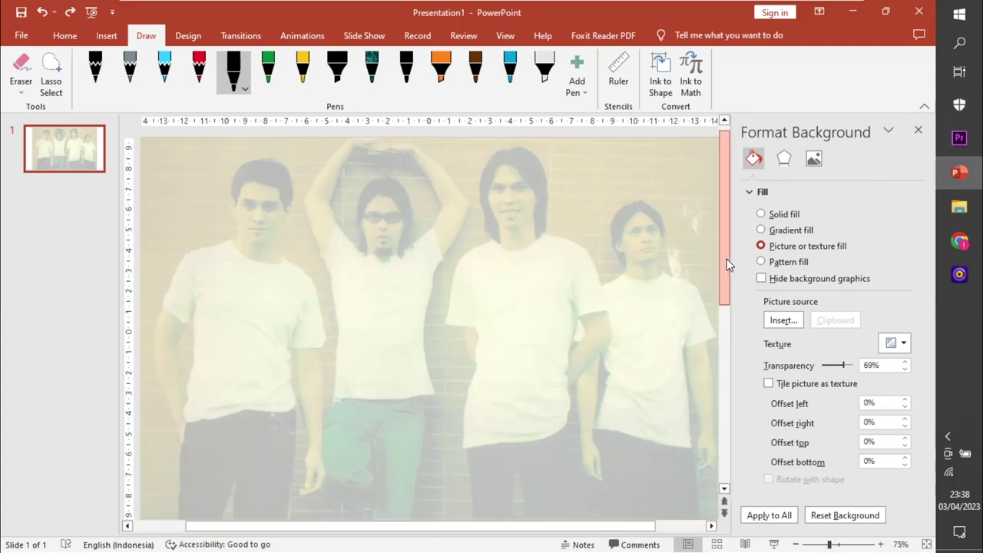
scroll(729, 345, up, 1)
ctrl+scroll(581, 231, up, 3)
drag(322, 275, 362, 301)
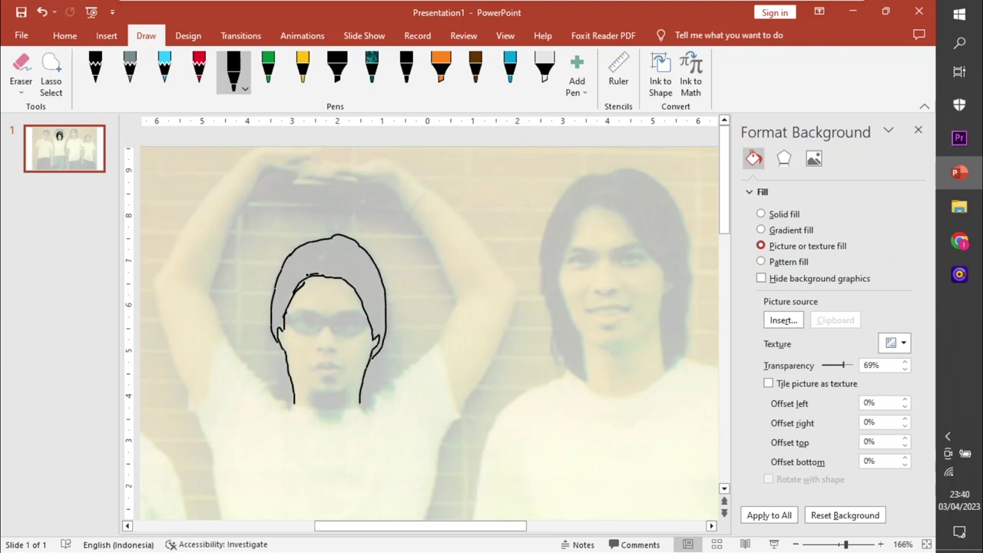
drag(309, 274, 275, 329)
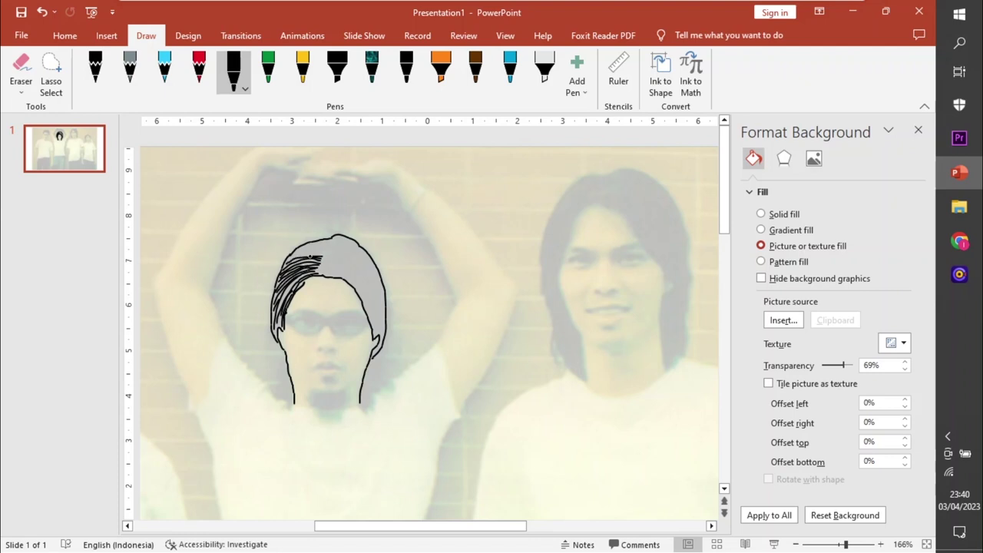
drag(321, 273, 375, 332)
drag(354, 282, 371, 315)
ctrl+scroll(369, 307, up, 5)
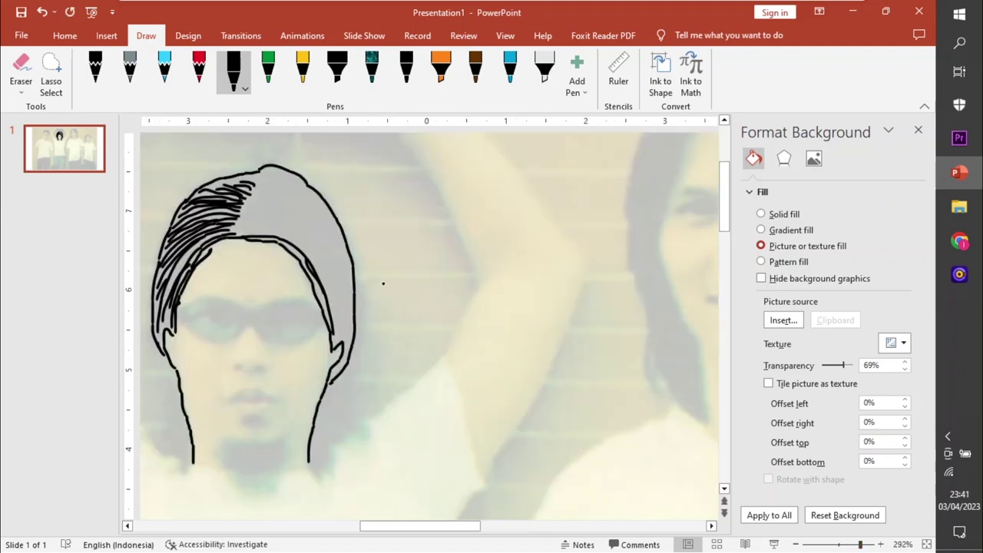
drag(245, 230, 344, 338)
mouse_move(252, 217)
mouse_down()
mouse_move(274, 217)
mouse_move(352, 318)
mouse_up()
mouse_move(256, 212)
mouse_down()
mouse_move(341, 263)
mouse_move(352, 290)
mouse_move(351, 262)
mouse_up()
mouse_move(255, 197)
mouse_down()
mouse_move(278, 195)
mouse_move(344, 233)
mouse_up()
Add black hair strands across the crown and down both sides, thickening the right side
mouse_move(263, 192)
mouse_down()
mouse_move(322, 220)
mouse_move(325, 207)
mouse_up()
mouse_move(271, 170)
mouse_down()
mouse_move(307, 191)
mouse_move(187, 201)
mouse_up()
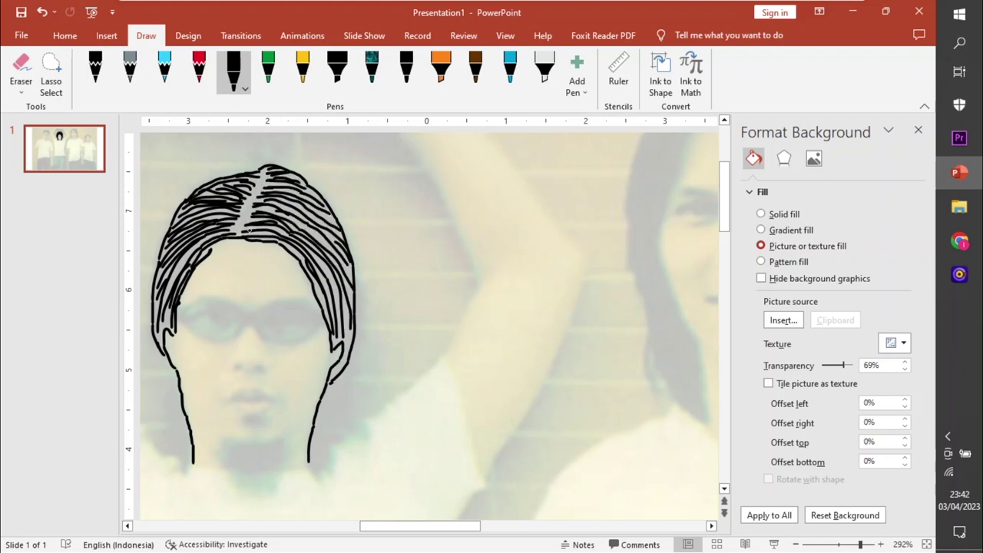
mouse_move(259, 186)
mouse_down()
mouse_move(201, 196)
mouse_move(183, 230)
mouse_up()
mouse_move(209, 239)
mouse_down()
mouse_move(182, 263)
mouse_move(166, 324)
mouse_up()
drag(322, 265, 340, 334)
drag(347, 316, 349, 343)
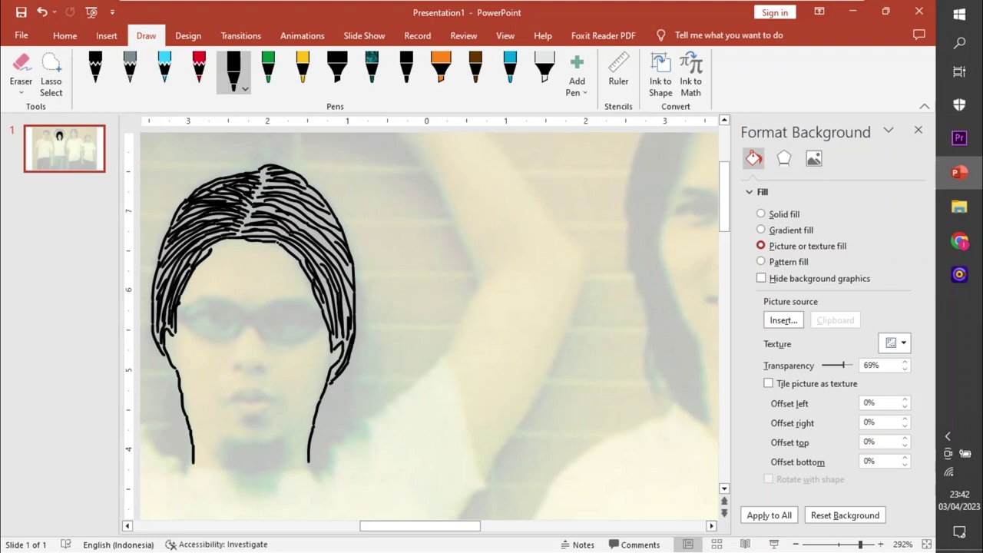
drag(278, 242, 312, 286)
drag(263, 229, 324, 264)
mouse_move(286, 214)
mouse_down()
mouse_move(351, 281)
mouse_move(303, 213)
mouse_up()
drag(296, 210, 334, 241)
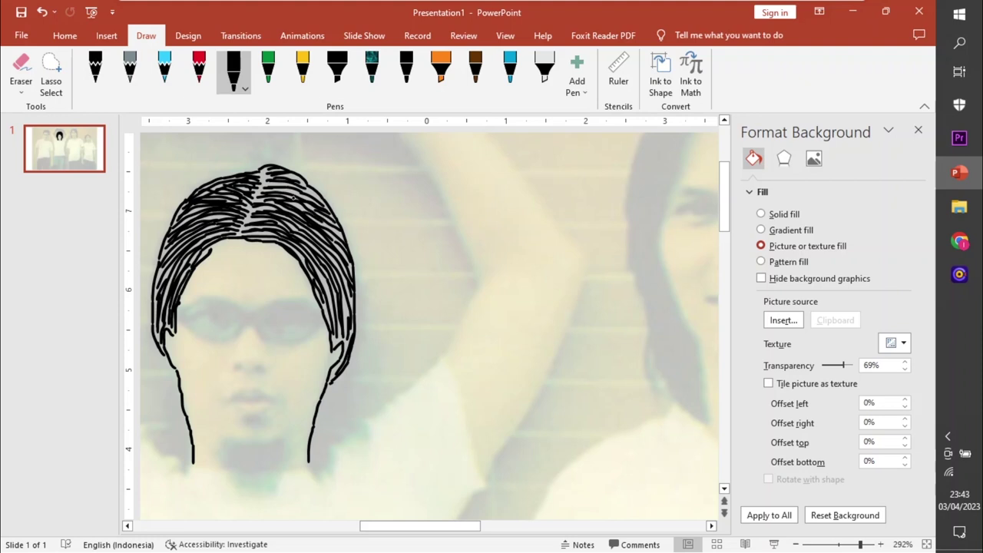
drag(287, 177, 335, 219)
drag(350, 264, 354, 334)
Ink the face's lower-left edge and the glasses lines across the face
drag(162, 334, 180, 389)
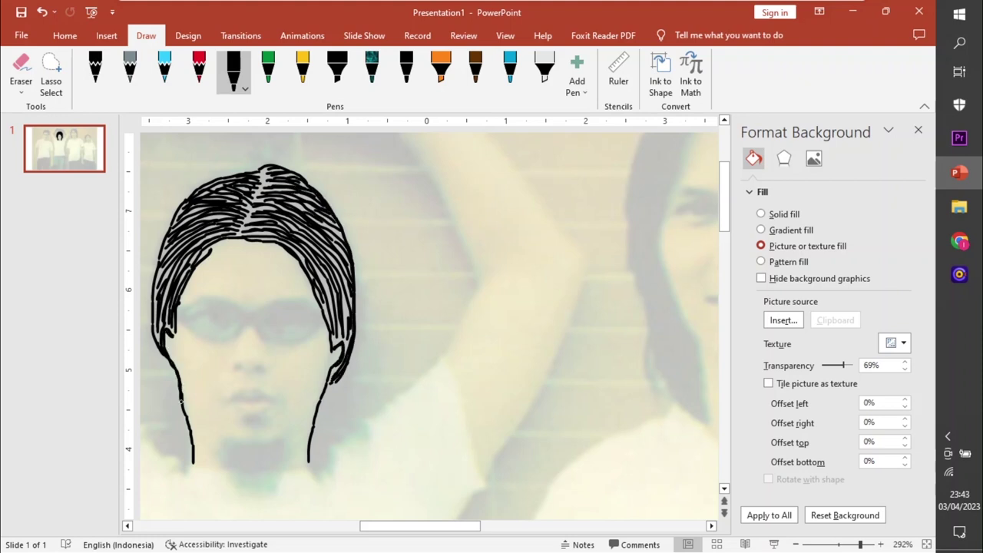
drag(244, 313, 321, 306)
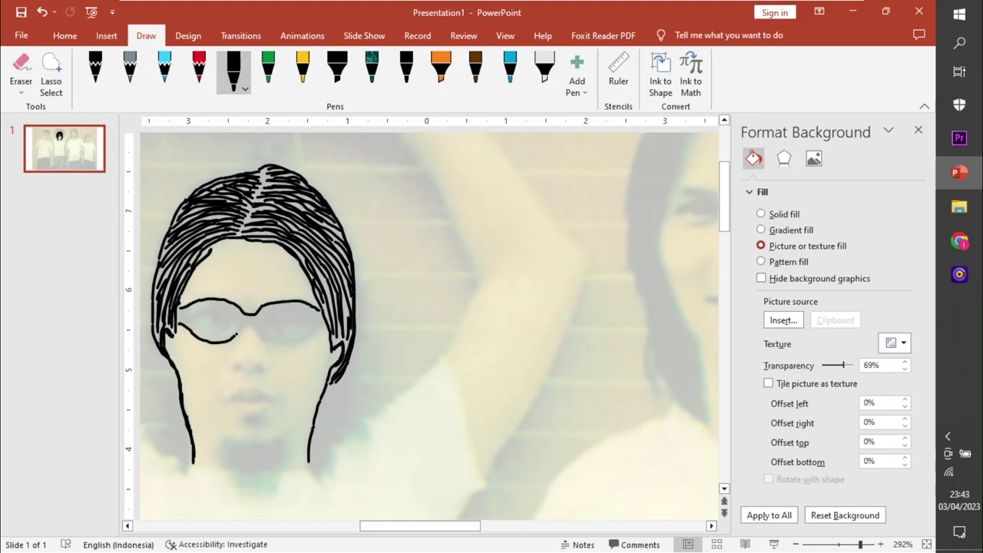
drag(178, 323, 323, 322)
scroll(316, 374, down, 3)
Draw the second man's goatee with several black strands beneath the face
drag(216, 295, 238, 335)
mouse_move(292, 287)
mouse_down()
mouse_move(275, 330)
mouse_move(251, 330)
mouse_up()
mouse_move(238, 295)
mouse_down()
mouse_move(243, 317)
mouse_move(228, 314)
mouse_up()
drag(243, 298, 249, 324)
mouse_move(224, 293)
mouse_down()
mouse_move(240, 319)
mouse_move(239, 309)
mouse_up()
drag(256, 299, 253, 327)
drag(270, 300, 266, 326)
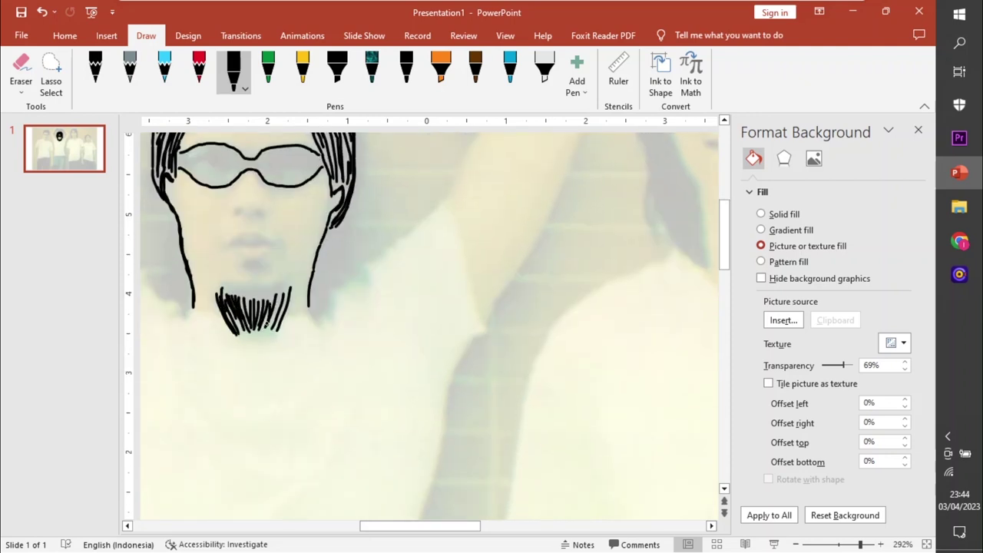
Finish the goatee and set the background photo's transparency to 50%
drag(284, 288, 273, 334)
mouse_move(250, 327)
mouse_down()
mouse_move(241, 341)
mouse_move(260, 341)
mouse_up()
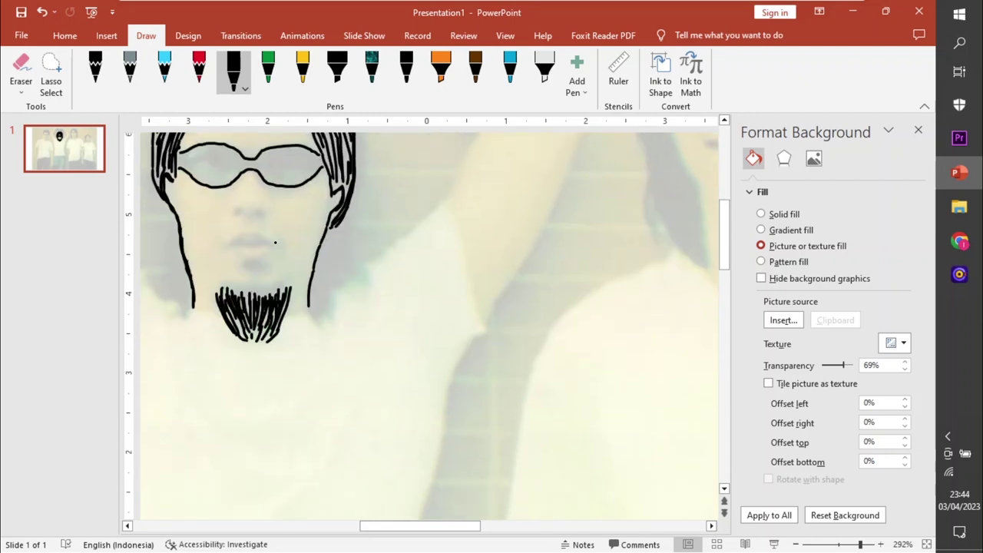
click(833, 543)
drag(843, 365, 836, 365)
Outline the third man's long hair on the left, top and right, plus the neck
scroll(500, 230, up, 6)
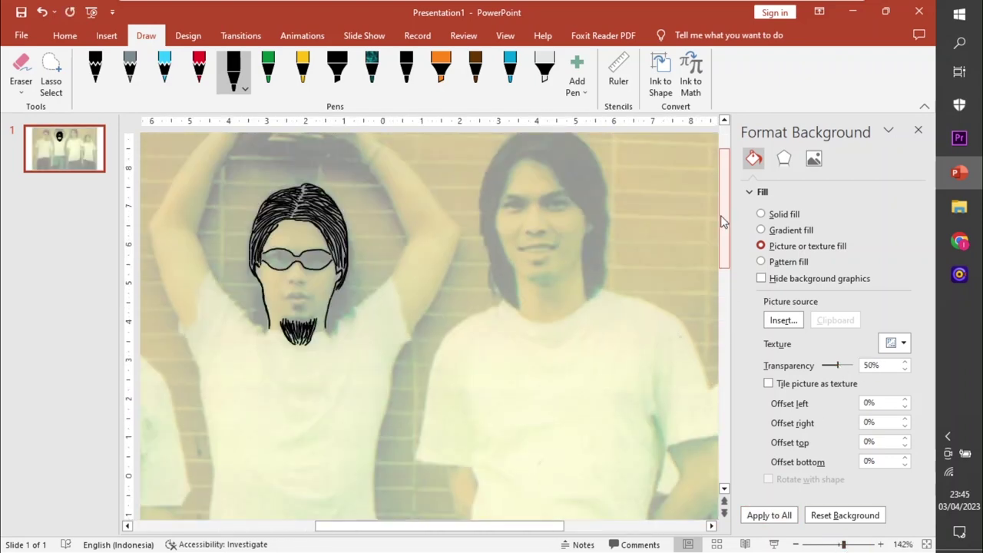
drag(524, 181, 492, 244)
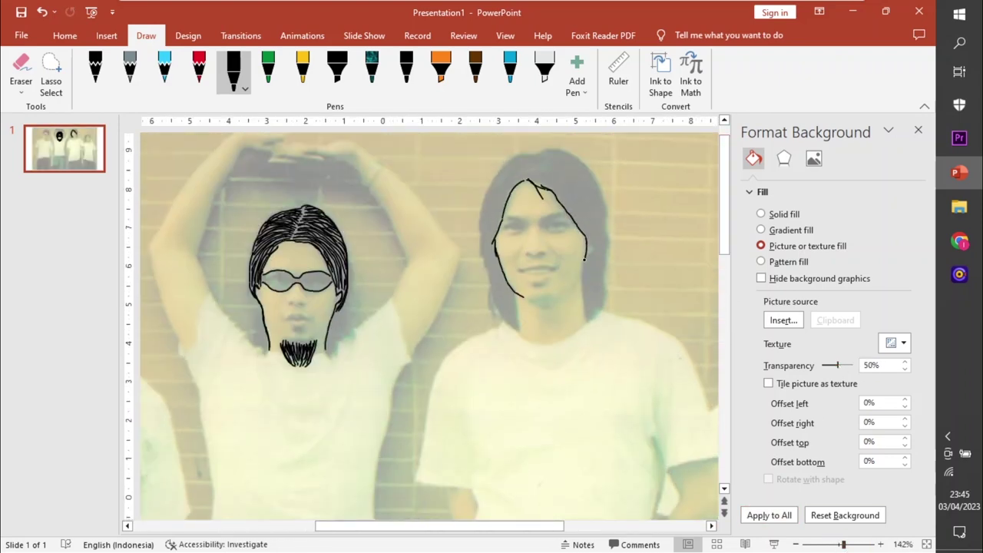
drag(517, 302, 519, 331)
mouse_move(510, 160)
mouse_down()
mouse_move(494, 315)
mouse_move(502, 320)
mouse_up()
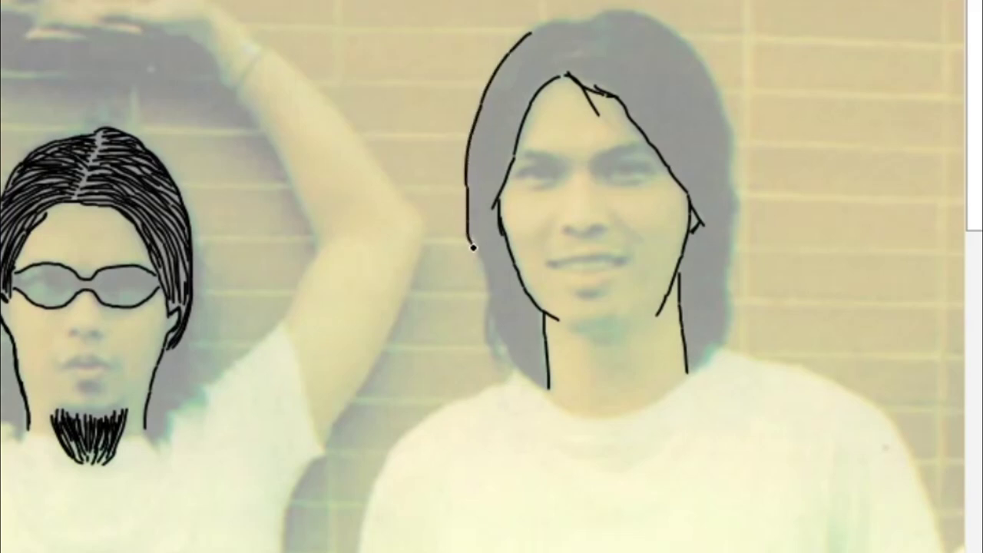
drag(514, 365, 548, 385)
mouse_move(530, 32)
mouse_down()
mouse_move(581, 19)
mouse_move(725, 104)
mouse_move(734, 311)
mouse_move(691, 375)
mouse_up()
Fill the left section of the third man's hair with flowing black strands
drag(564, 71, 482, 198)
drag(516, 121, 478, 207)
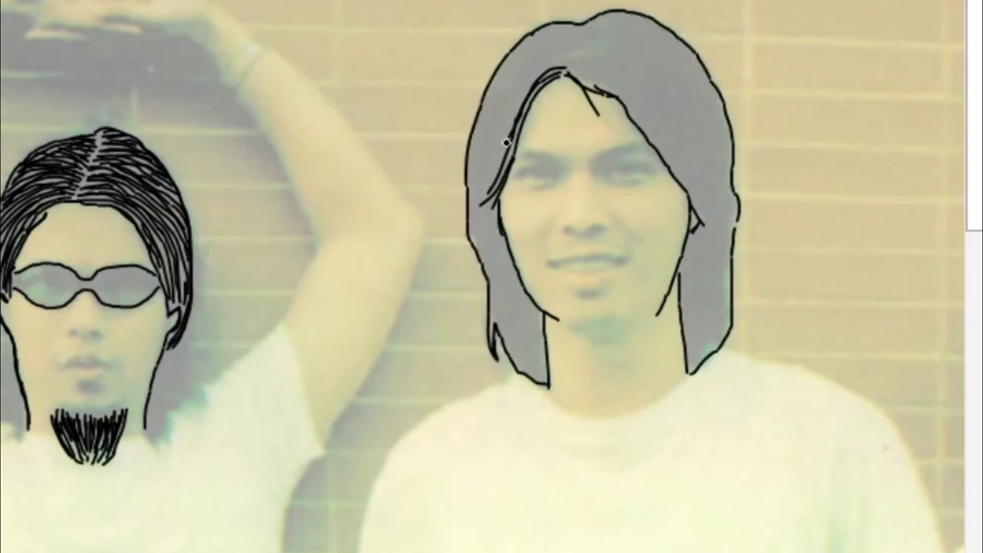
drag(566, 66, 476, 190)
drag(575, 54, 480, 172)
drag(537, 201, 488, 314)
drag(542, 215, 486, 377)
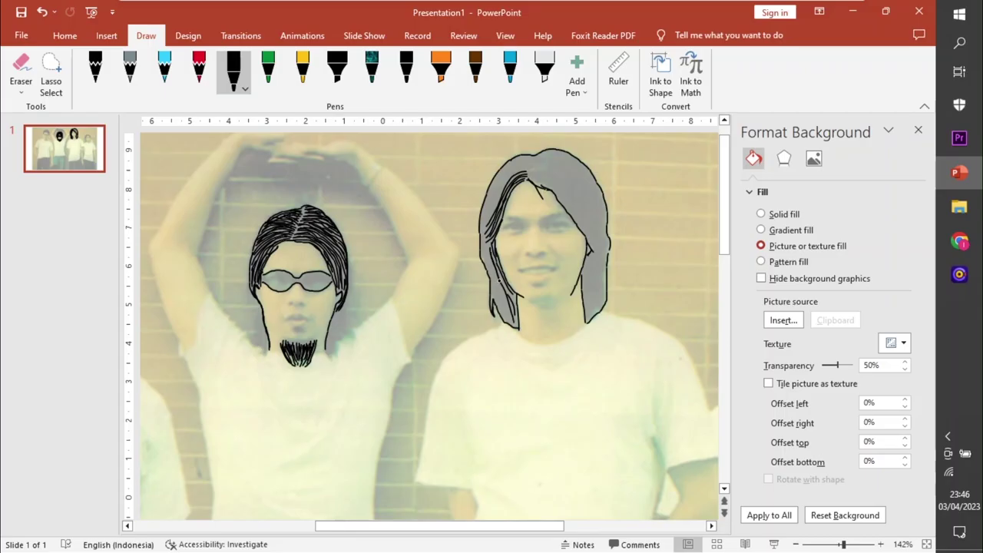
drag(496, 267, 507, 321)
drag(526, 157, 484, 212)
Add strands lower on the left hair and across the right side of the hair
drag(523, 156, 483, 229)
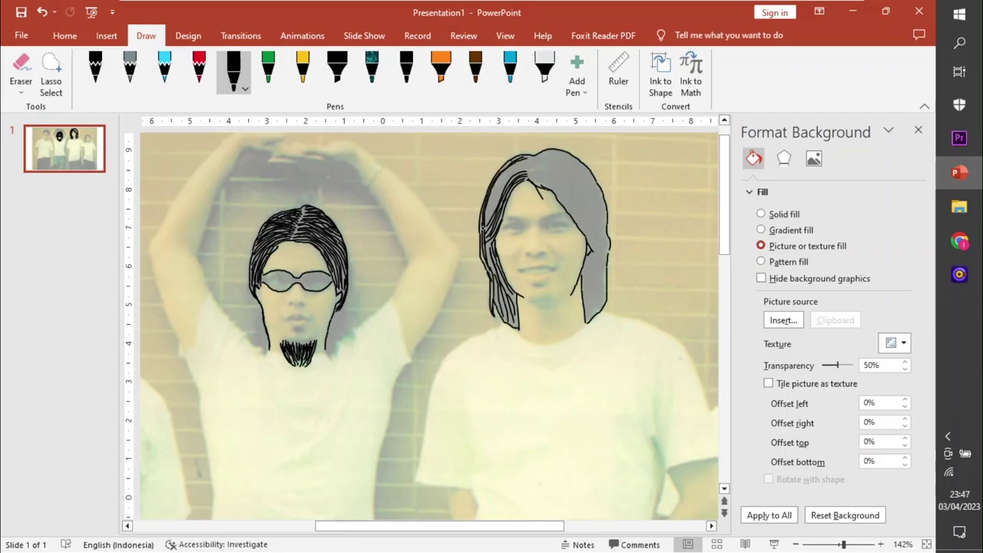
drag(506, 186, 490, 219)
drag(497, 244, 506, 318)
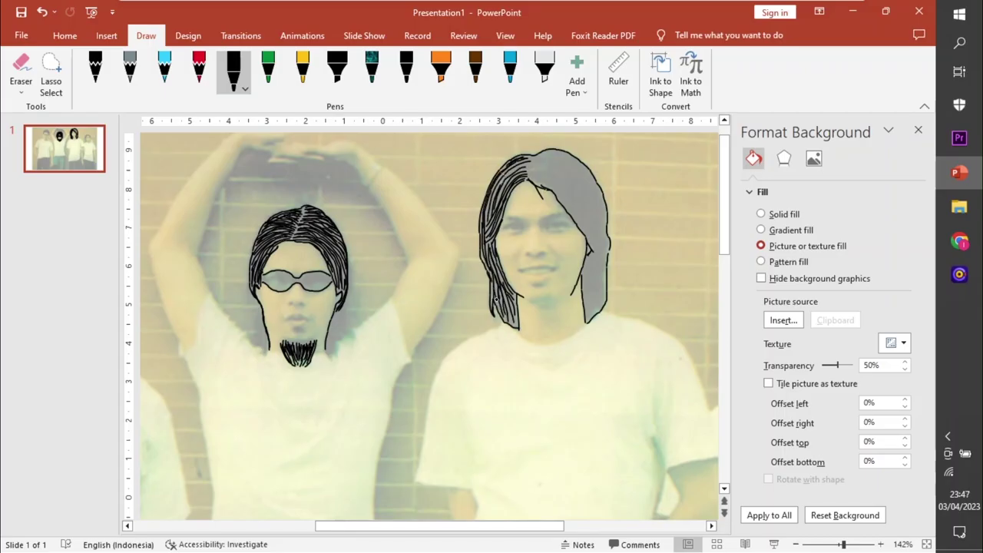
click(830, 545)
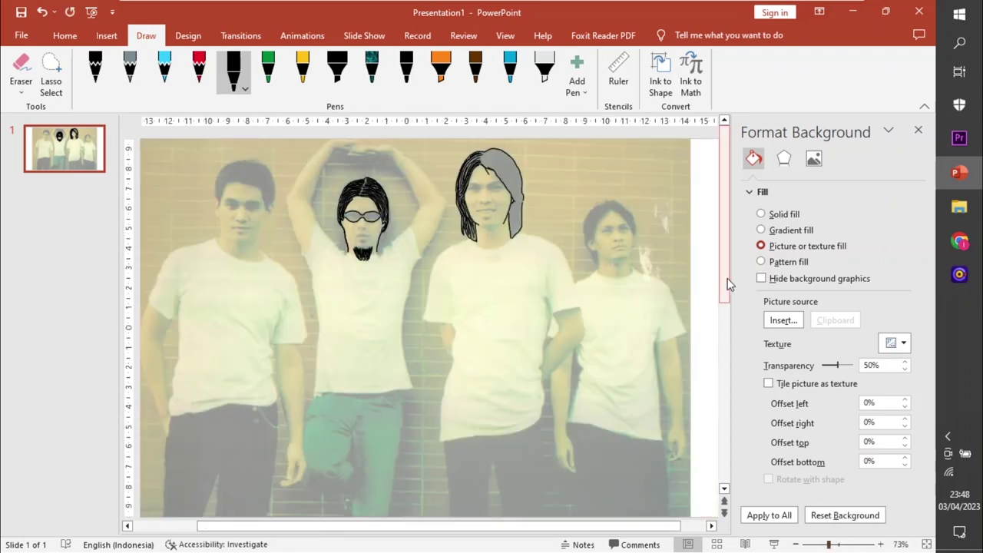
click(844, 544)
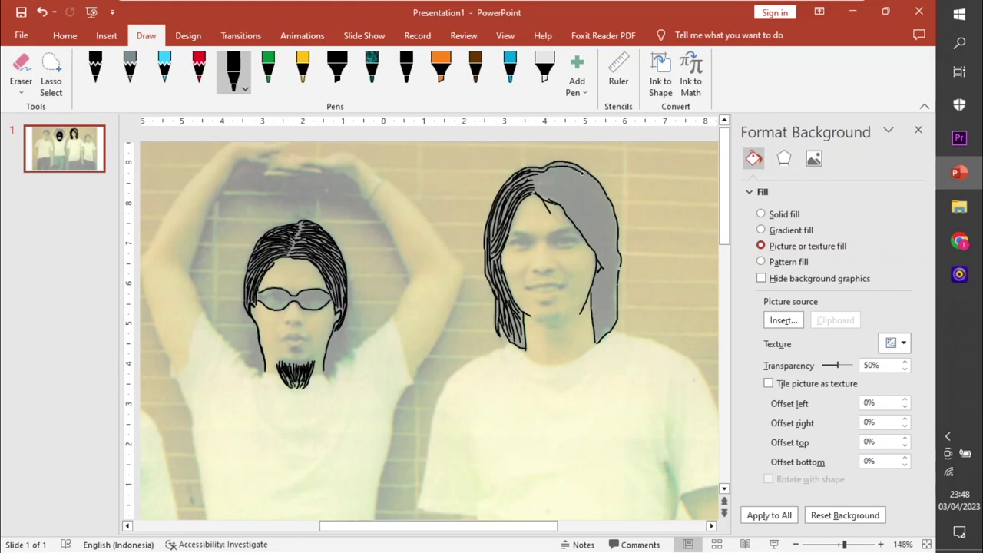
drag(577, 179, 616, 273)
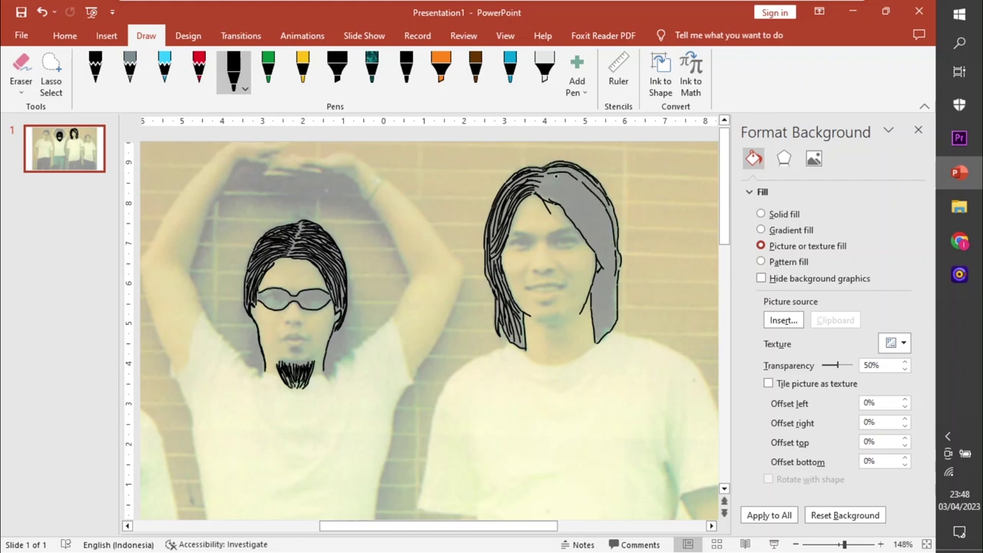
drag(545, 175, 611, 234)
mouse_move(542, 192)
mouse_down()
mouse_move(601, 250)
mouse_move(595, 191)
mouse_move(611, 273)
mouse_move(605, 304)
mouse_move(594, 295)
mouse_up()
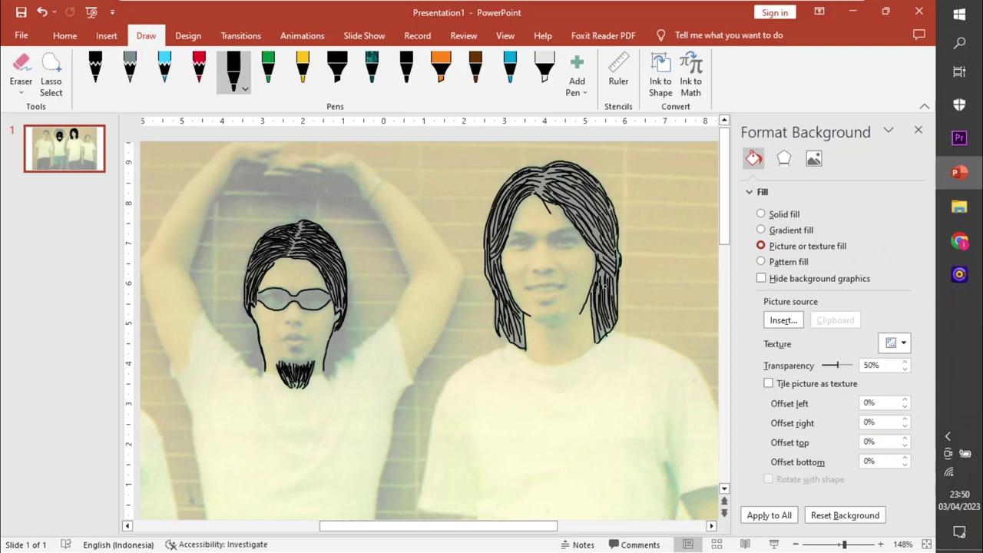
Outline the first man's hairline and extend it down the hair's right side
scroll(632, 530, down, 3)
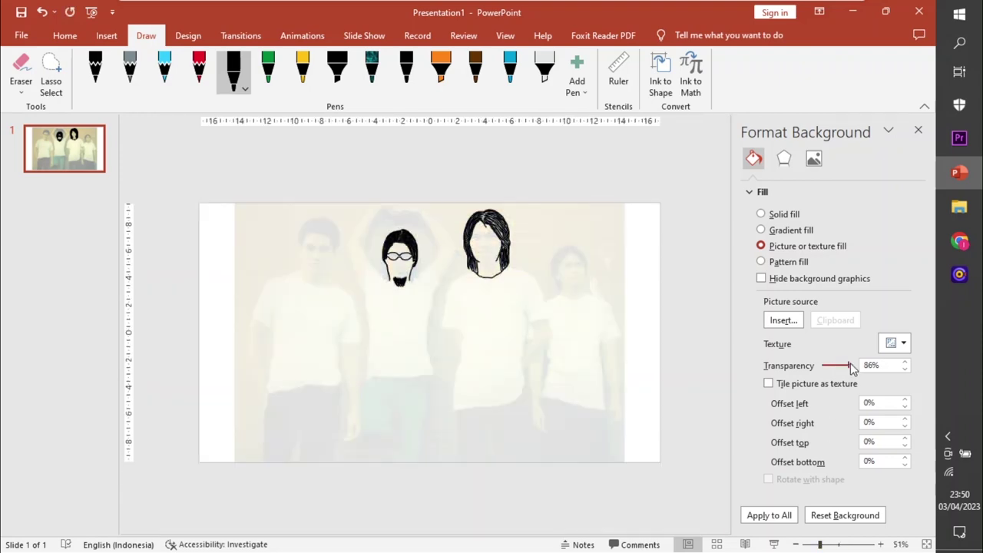
scroll(632, 530, up, 5)
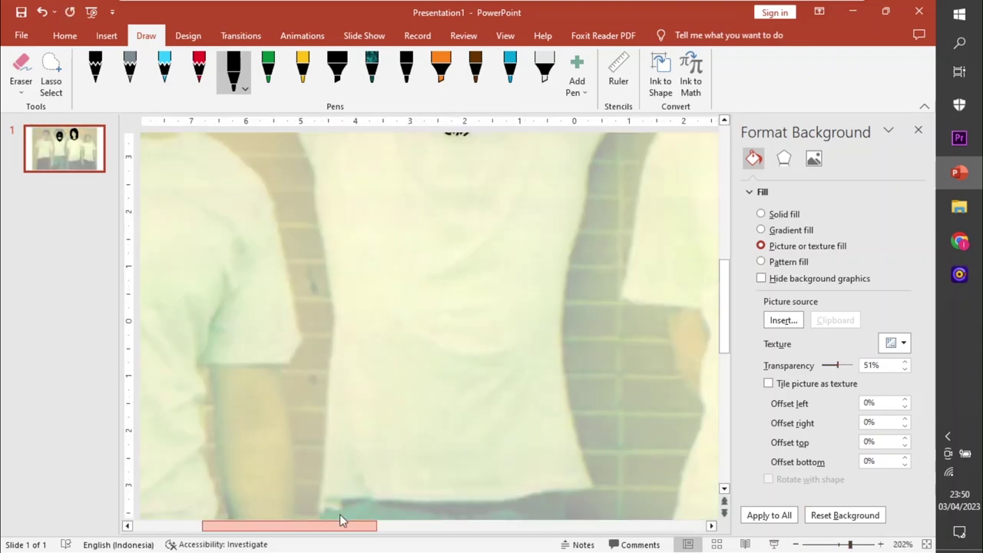
scroll(481, 281, up, 5)
mouse_move(456, 274)
mouse_down()
mouse_move(554, 307)
mouse_move(569, 350)
mouse_up()
mouse_move(459, 273)
mouse_down()
mouse_move(443, 304)
mouse_move(421, 274)
mouse_move(497, 211)
mouse_up()
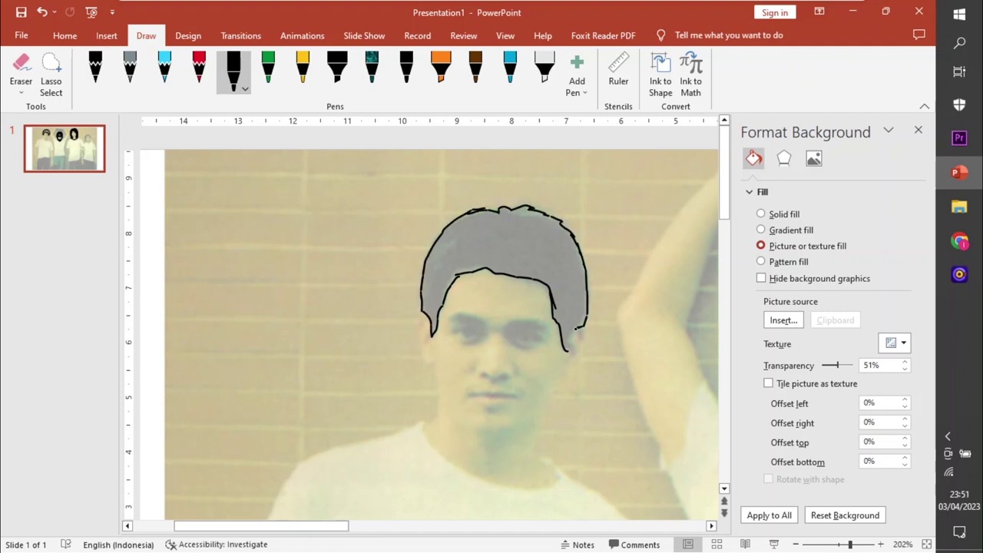
drag(581, 254, 577, 329)
Add curved strands on the left of the hair and fill the right half
mouse_move(475, 265)
mouse_down()
mouse_move(432, 328)
mouse_move(426, 309)
mouse_up()
drag(496, 250, 423, 298)
mouse_move(493, 230)
mouse_down()
mouse_move(428, 269)
mouse_move(461, 224)
mouse_up()
mouse_move(496, 265)
mouse_down()
mouse_move(555, 289)
mouse_move(565, 339)
mouse_move(570, 330)
mouse_up()
drag(532, 258, 577, 317)
mouse_move(508, 250)
mouse_down()
mouse_move(588, 309)
mouse_move(584, 292)
mouse_up()
mouse_move(510, 231)
mouse_down()
mouse_move(582, 278)
mouse_move(579, 253)
mouse_up()
drag(513, 213, 554, 223)
Add short strands left of the part and more across the top and right half
drag(496, 240, 473, 245)
drag(504, 231, 480, 235)
mouse_move(492, 247)
mouse_down()
mouse_move(433, 263)
mouse_move(424, 295)
mouse_up()
drag(504, 256, 419, 297)
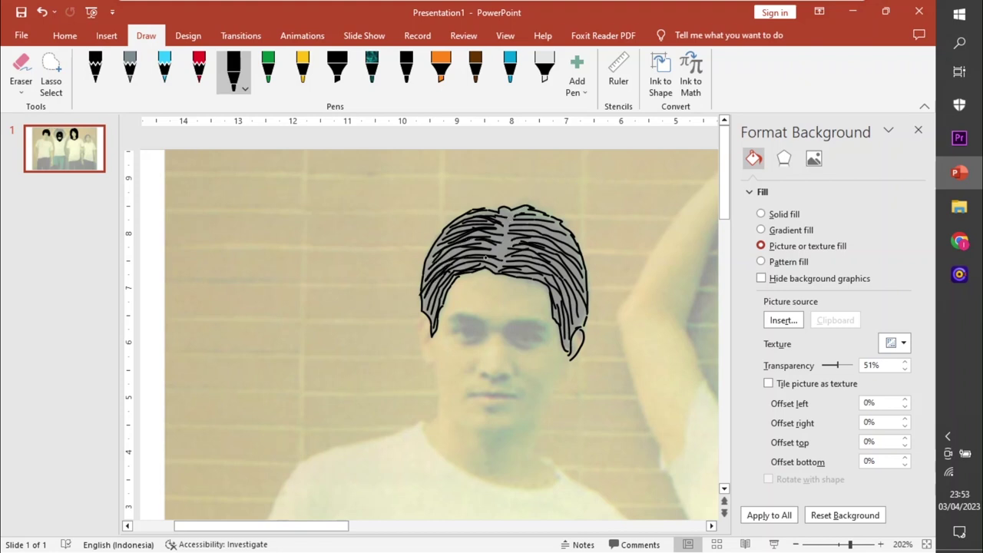
drag(507, 216, 488, 240)
mouse_move(499, 220)
mouse_down()
mouse_move(526, 207)
mouse_move(568, 244)
mouse_move(585, 324)
mouse_up()
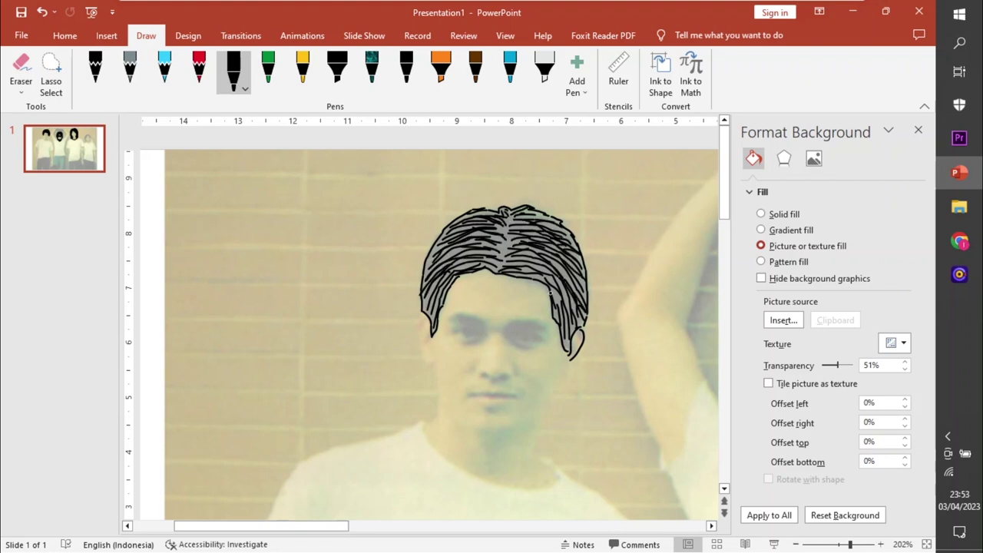
drag(514, 256, 583, 299)
drag(553, 269, 574, 320)
Add sweeping strands down the left and right sides, then draw a stroke in red ink
drag(503, 268, 433, 290)
drag(484, 252, 430, 269)
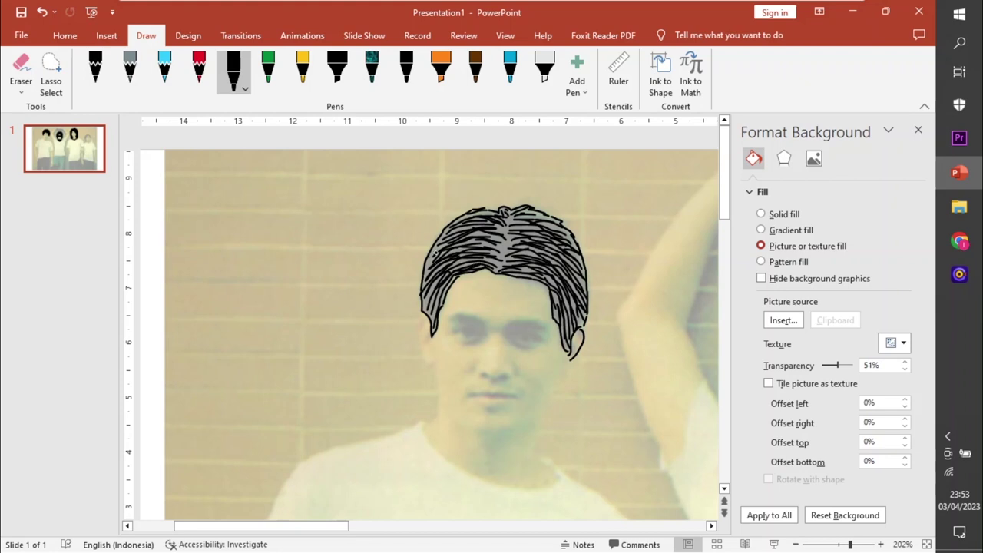
drag(484, 212, 424, 269)
drag(541, 225, 580, 261)
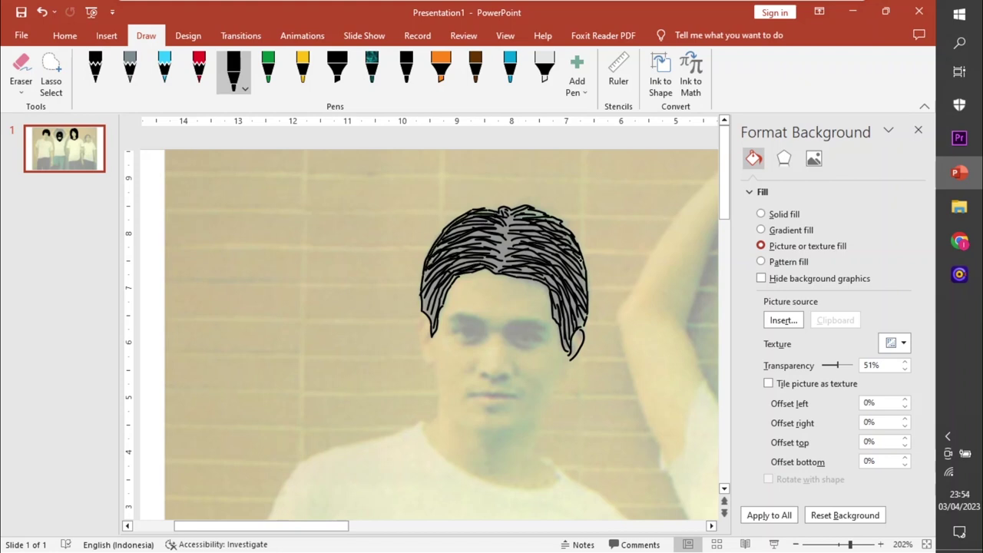
drag(481, 243, 433, 315)
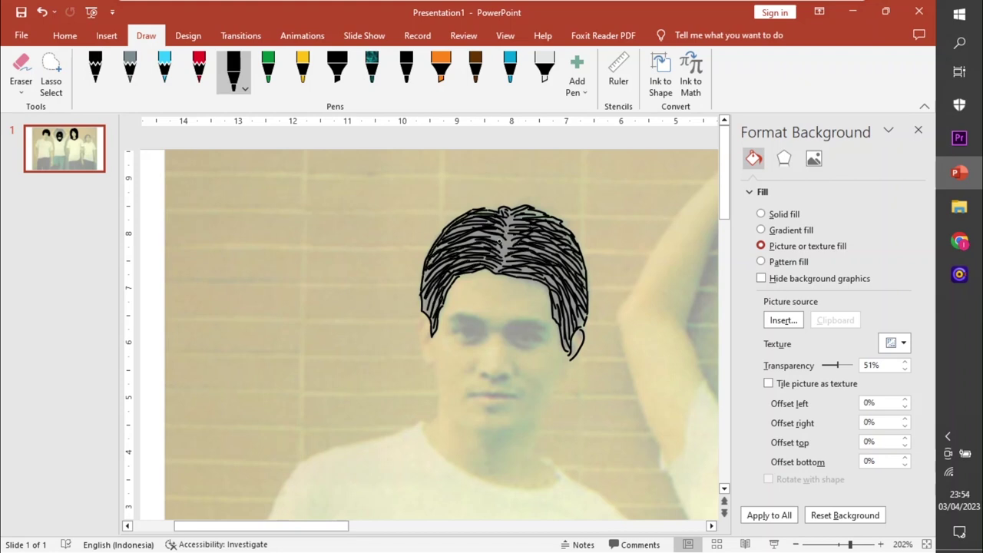
drag(553, 288, 559, 321)
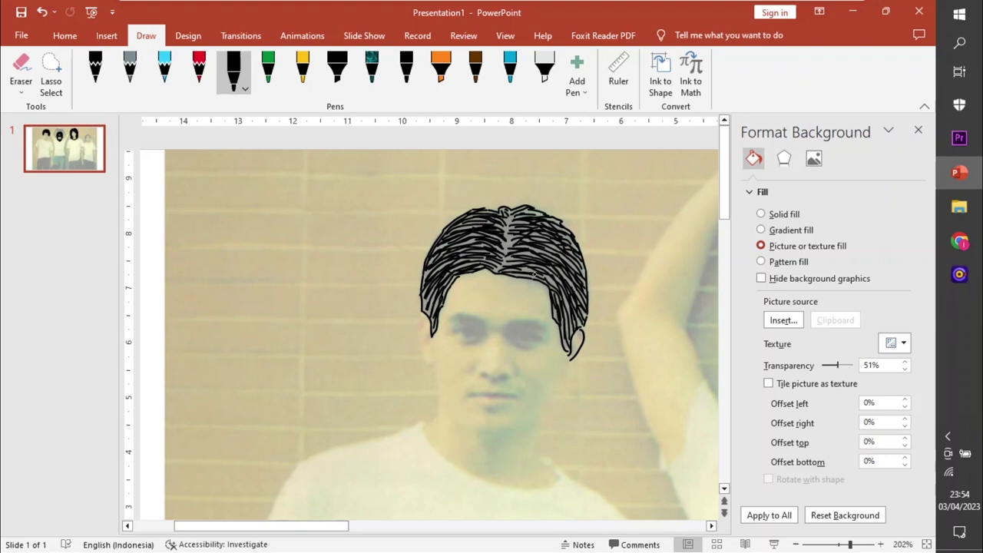
click(198, 69)
drag(307, 218, 351, 265)
Undo the stray red stroke, return to the black pen, and add a stroke to the hair's right side
key(ctrl+z)
click(234, 69)
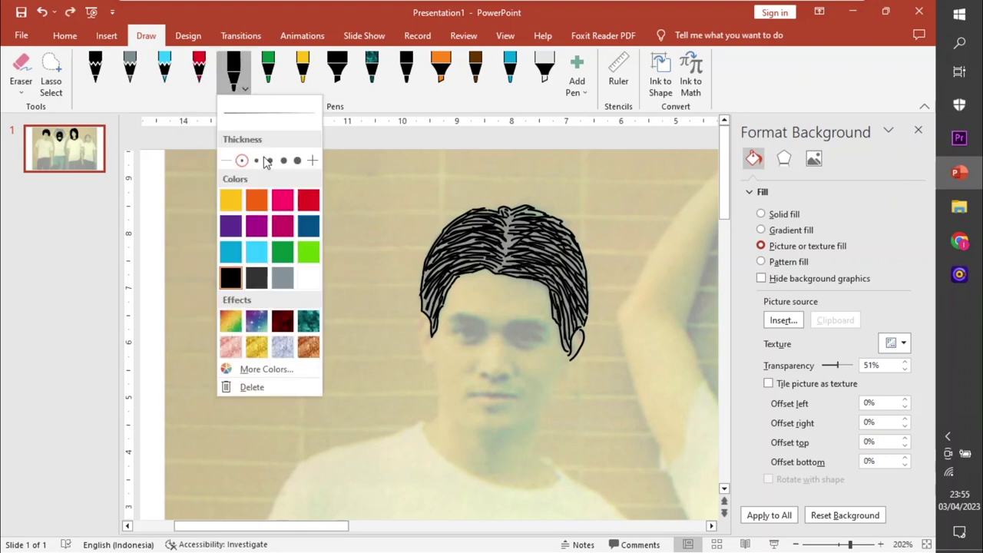
click(242, 160)
drag(551, 250, 573, 261)
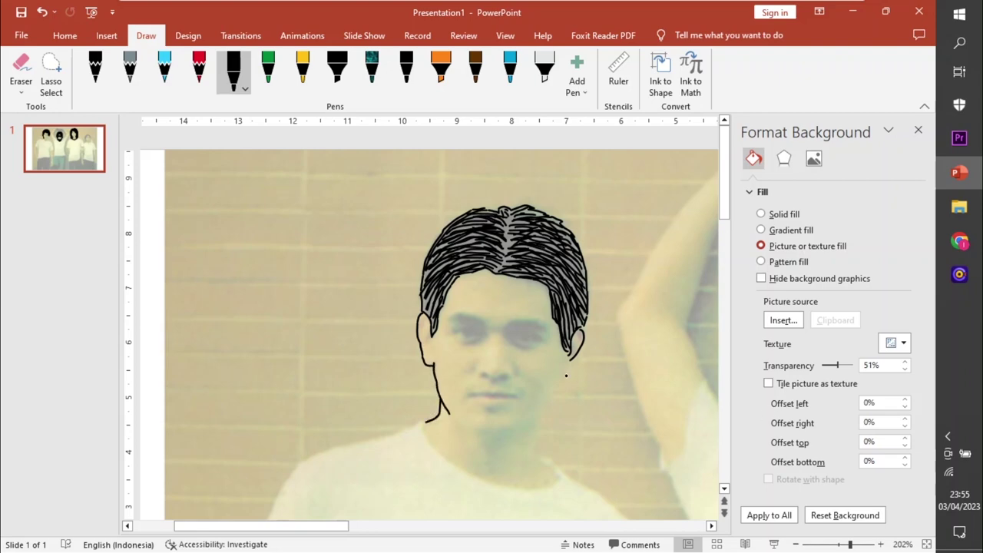
Make the background photo nearly opaque and ink the jaw and neck lines
drag(839, 368, 824, 368)
scroll(556, 367, up, 2)
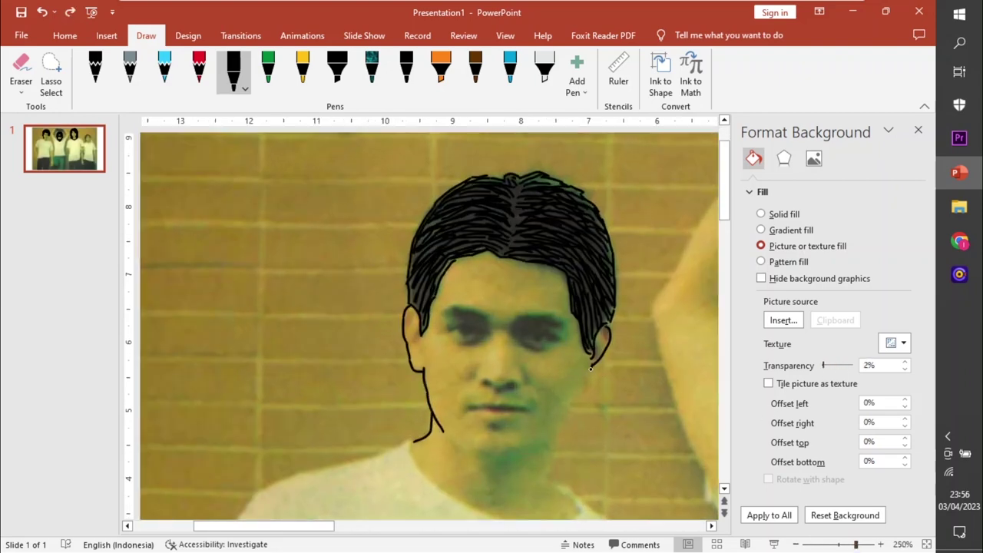
mouse_move(594, 369)
mouse_down()
mouse_move(530, 452)
mouse_move(544, 484)
mouse_up()
drag(725, 200, 724, 228)
Draw the collar and both shoulder lines, then set background transparency to 41%
drag(415, 326, 578, 388)
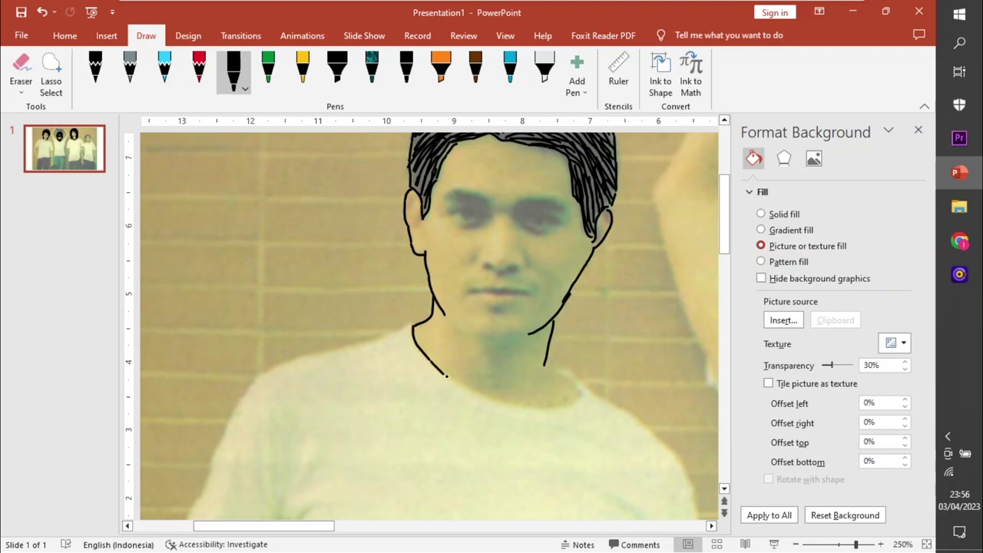
mouse_move(389, 336)
mouse_down()
mouse_move(272, 369)
mouse_move(208, 478)
mouse_up()
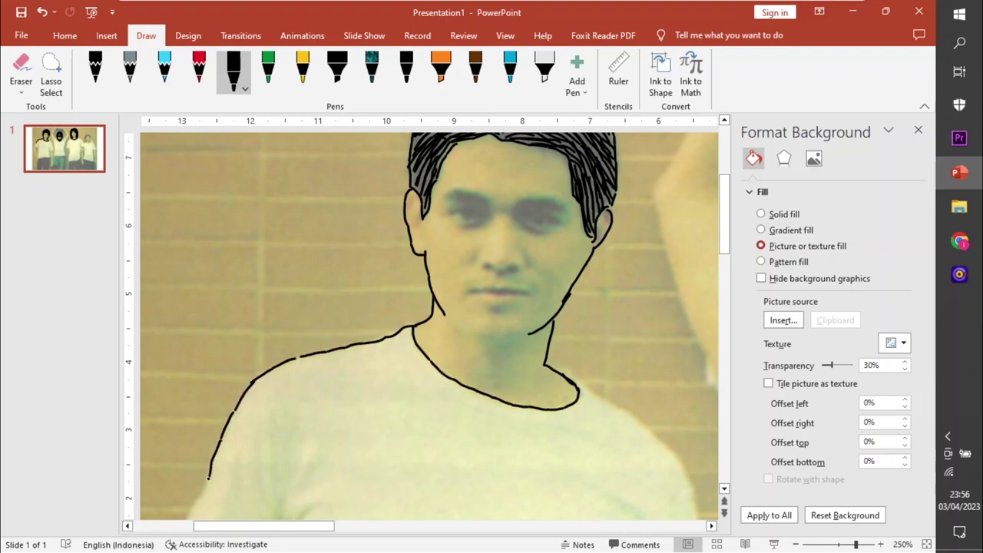
drag(574, 379, 696, 497)
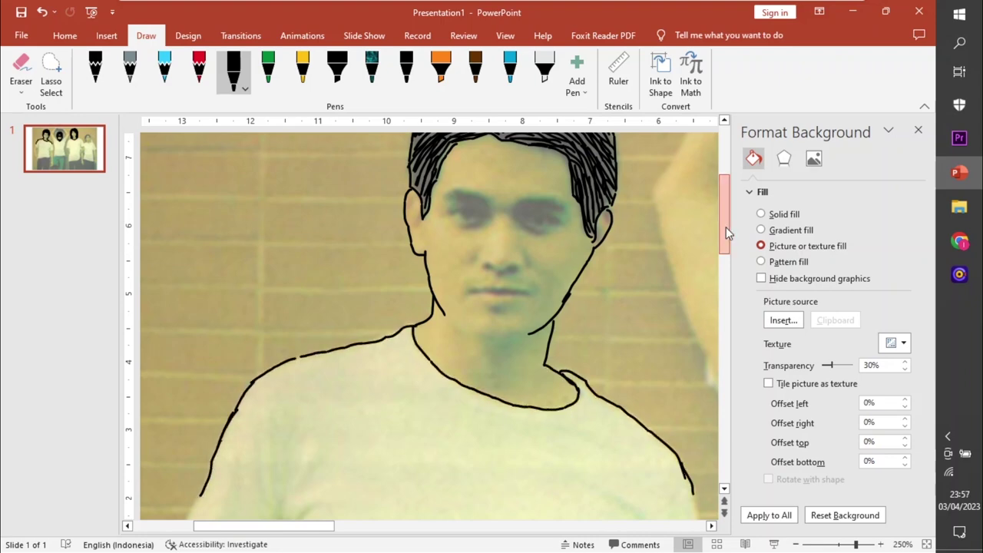
scroll(724, 231, down, 8)
drag(826, 368, 833, 367)
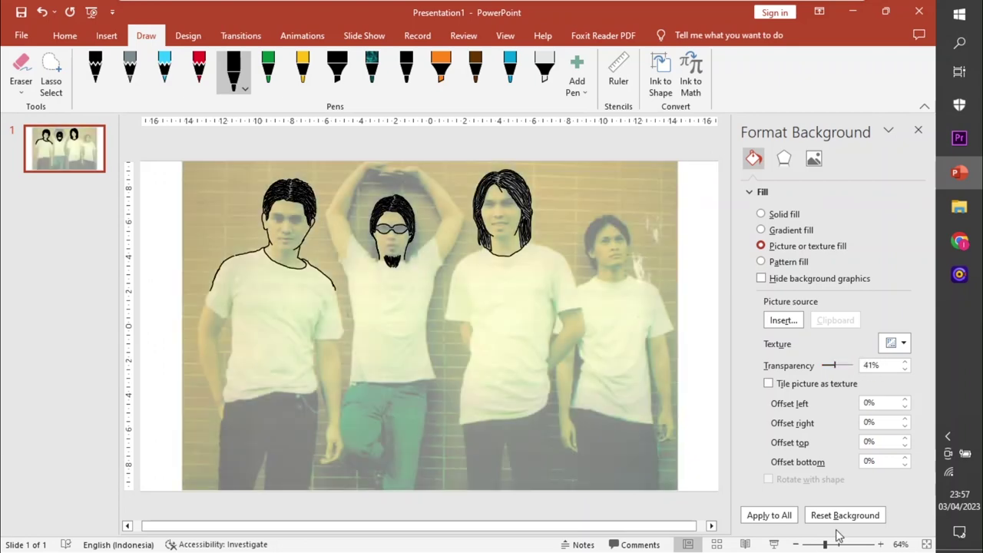
scroll(728, 125, up, 8)
Outline the fourth man's hair, ear, chin, neck and both sides of the collar in black ink
scroll(530, 200, up, 5)
drag(580, 305, 536, 516)
mouse_move(559, 271)
mouse_down()
mouse_move(529, 516)
mouse_move(627, 274)
mouse_move(689, 395)
mouse_up()
mouse_move(585, 300)
mouse_down()
mouse_move(682, 407)
mouse_move(673, 452)
mouse_up()
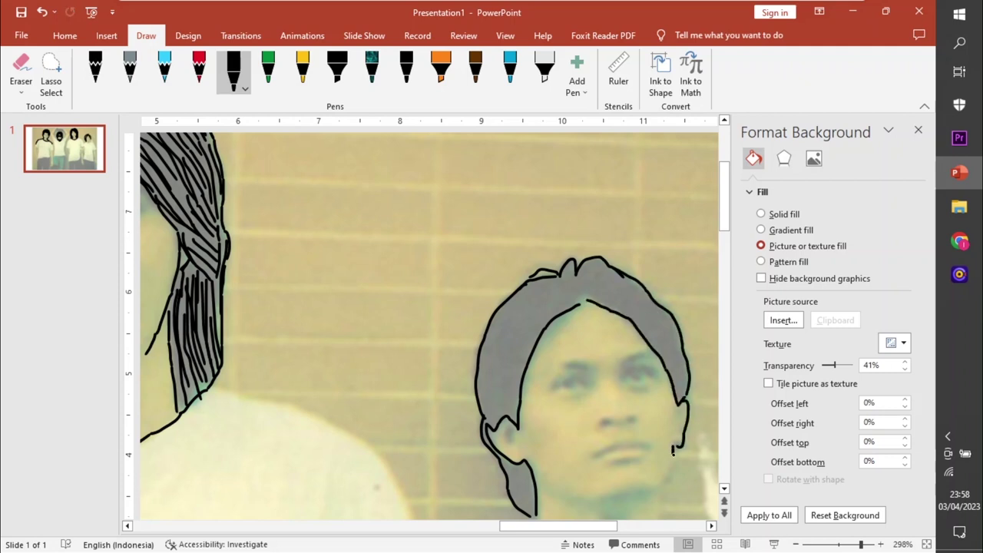
scroll(632, 451, down, 3)
drag(682, 311, 657, 353)
mouse_move(537, 375)
mouse_down()
mouse_move(573, 435)
mouse_move(670, 405)
mouse_up()
mouse_move(658, 353)
mouse_down()
mouse_move(660, 407)
mouse_move(705, 419)
mouse_up()
drag(537, 399, 446, 455)
drag(535, 146, 488, 213)
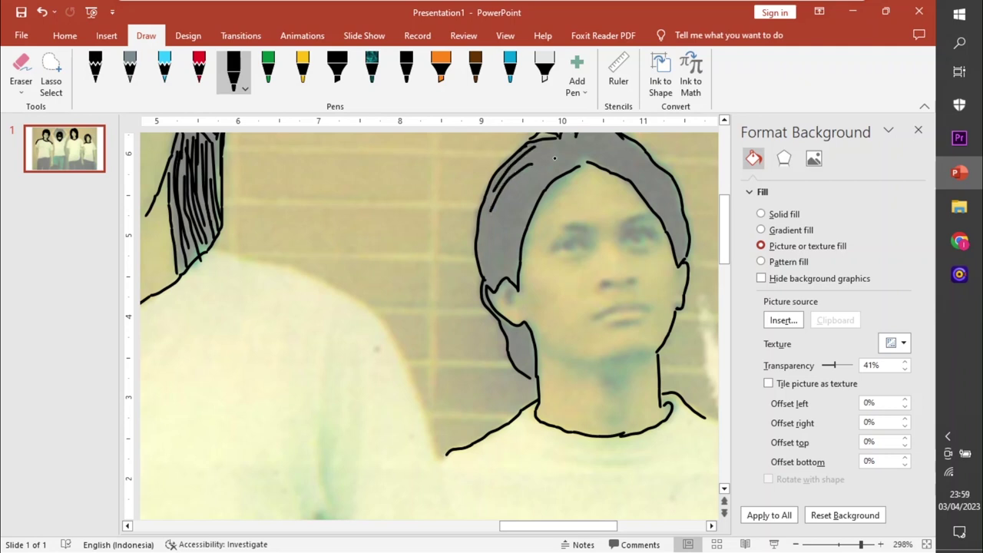
Fill the left side of the fourth man's hair with strands down behind the ear
drag(557, 157, 493, 281)
mouse_move(519, 183)
mouse_down()
mouse_move(490, 225)
mouse_move(485, 270)
mouse_up()
mouse_move(535, 155)
mouse_down()
mouse_move(481, 241)
mouse_move(499, 284)
mouse_up()
drag(539, 192, 504, 274)
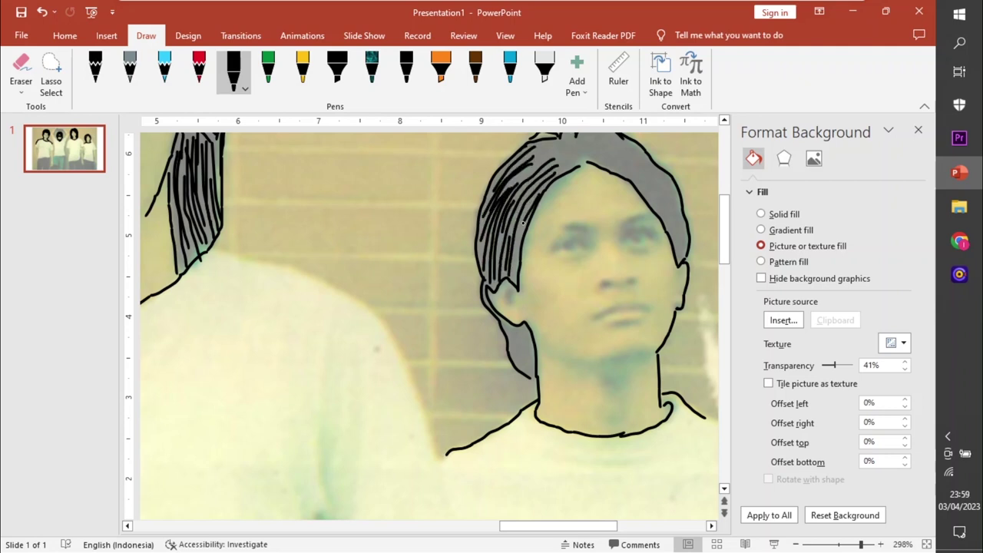
drag(529, 218, 513, 278)
mouse_move(547, 158)
mouse_down()
mouse_move(492, 200)
mouse_move(482, 288)
mouse_up()
drag(484, 286, 525, 374)
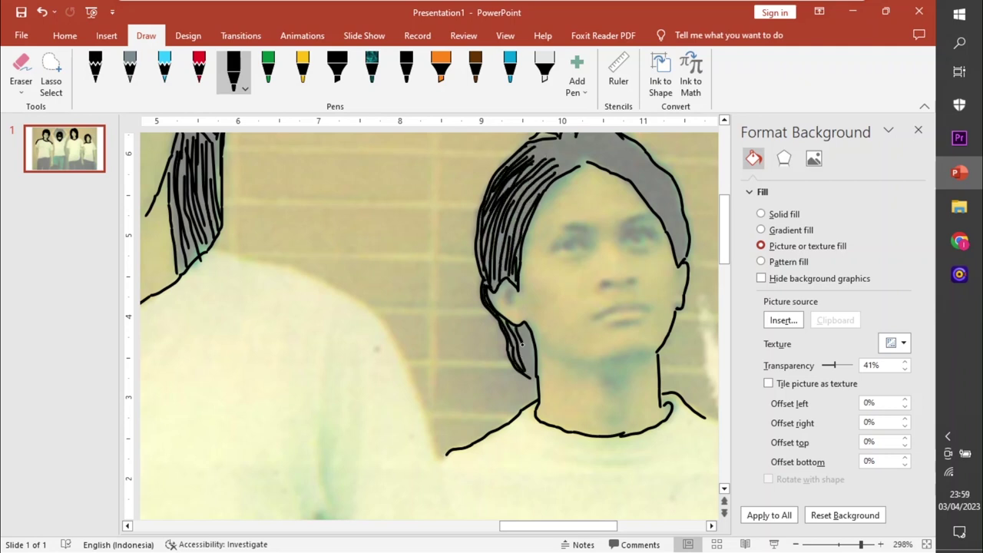
mouse_move(520, 327)
mouse_down()
mouse_move(533, 377)
mouse_move(532, 355)
mouse_up()
mouse_move(546, 176)
mouse_down()
mouse_move(520, 204)
mouse_move(497, 278)
mouse_up()
mouse_move(556, 152)
mouse_down()
mouse_move(516, 243)
mouse_move(526, 161)
mouse_up()
scroll(506, 170, down, 1)
scroll(506, 169, up, 3)
Add hair strands across the top, crown and right side of the fourth man's head
mouse_move(574, 209)
mouse_down()
mouse_move(548, 232)
mouse_move(542, 209)
mouse_up()
mouse_move(605, 174)
mouse_down()
mouse_move(563, 203)
mouse_move(576, 203)
mouse_up()
mouse_move(642, 201)
mouse_down()
mouse_move(588, 197)
mouse_move(586, 211)
mouse_up()
mouse_move(602, 201)
mouse_down()
mouse_move(662, 232)
mouse_move(682, 301)
mouse_up()
mouse_move(618, 220)
mouse_down()
mouse_move(691, 309)
mouse_move(680, 265)
mouse_move(685, 281)
mouse_up()
drag(602, 204, 545, 222)
drag(630, 218, 596, 210)
drag(612, 187, 575, 201)
drag(587, 187, 615, 204)
Finish the left strands toward the ear, then set the background photo to 100% transparency
drag(538, 228, 505, 244)
drag(515, 255, 492, 285)
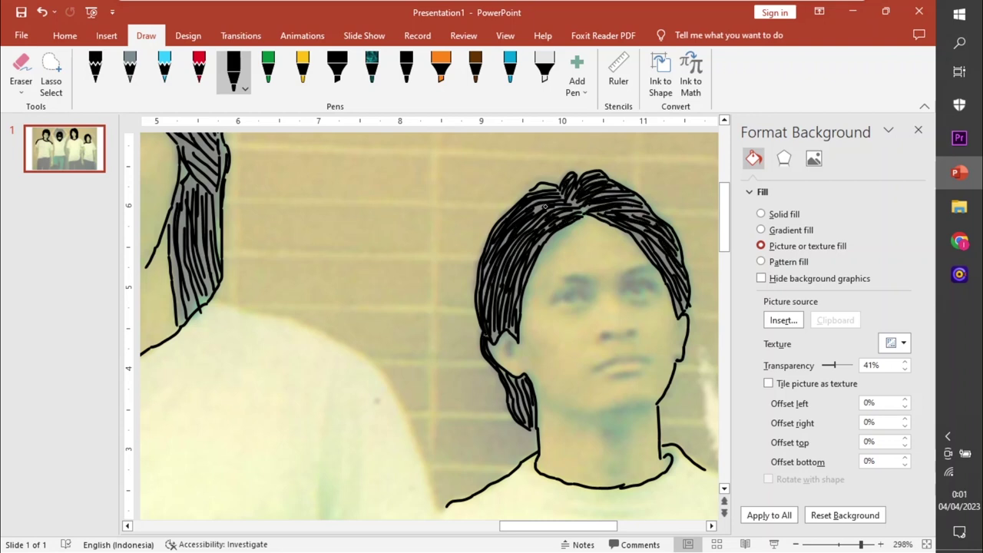
drag(545, 206, 536, 252)
drag(532, 261, 518, 321)
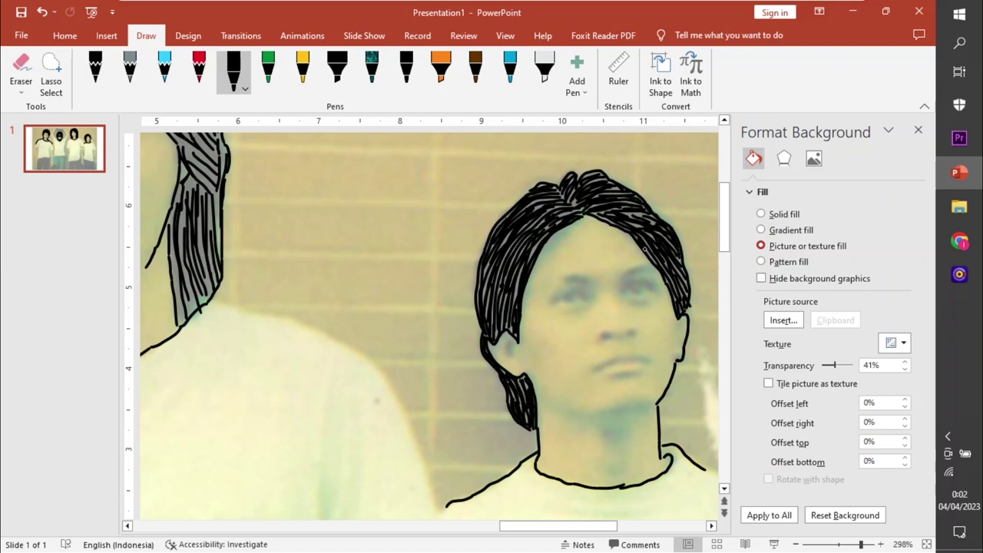
drag(861, 544, 831, 544)
drag(829, 365, 845, 366)
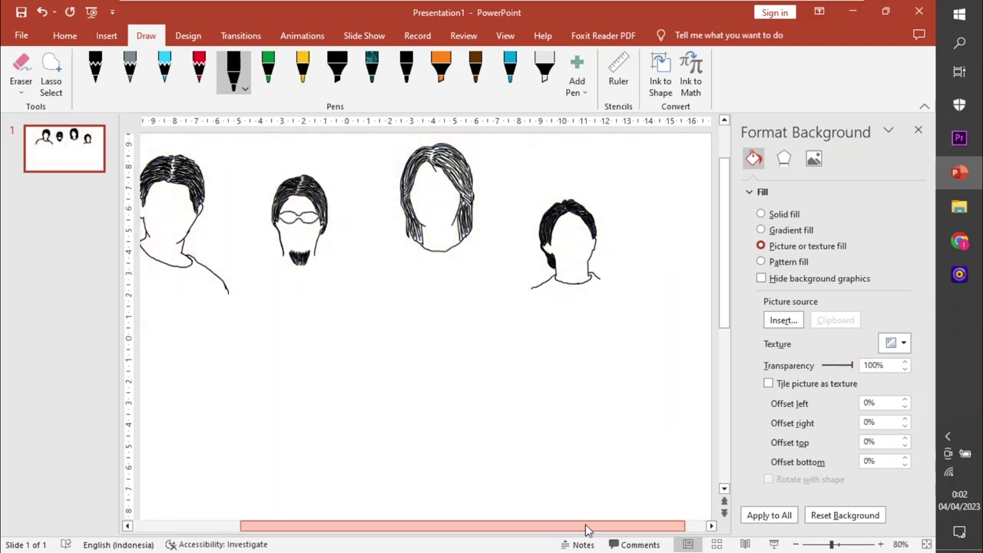
Zoom out to the whole slide, zoom in on the second man, and set photo transparency to 51%
drag(586, 526, 554, 527)
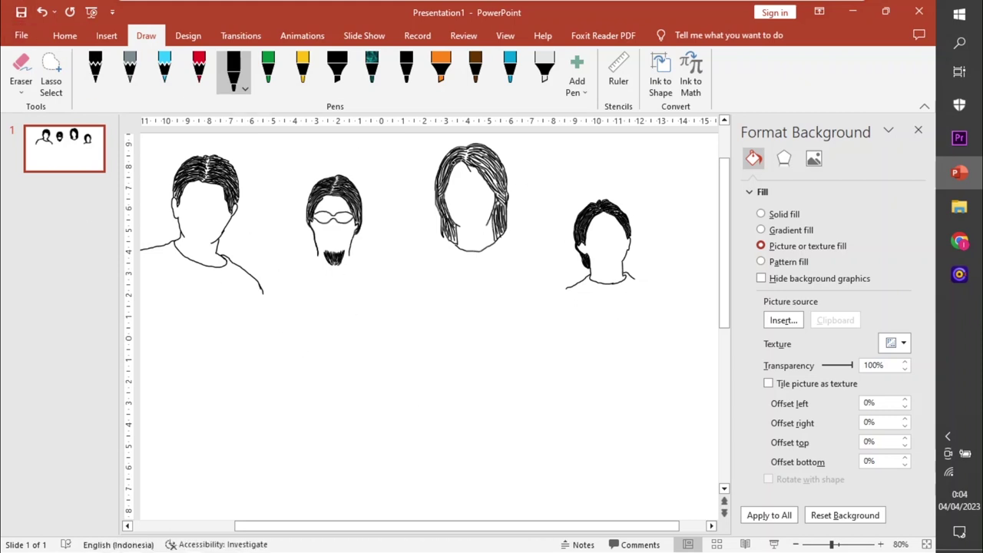
click(815, 545)
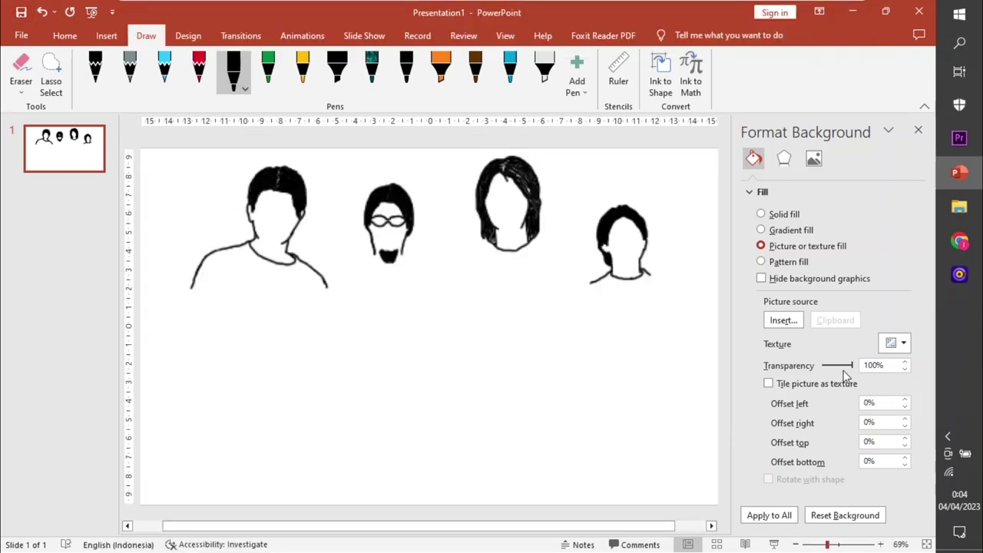
drag(848, 366, 836, 365)
click(850, 546)
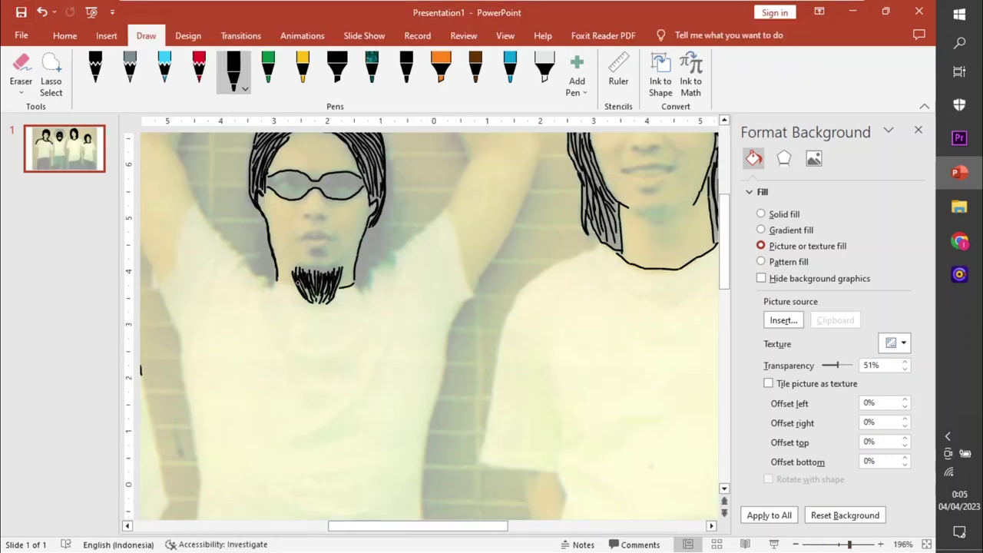
Outline the second man's shirt: left edge, right shoulder, right side and hem
drag(205, 222, 198, 468)
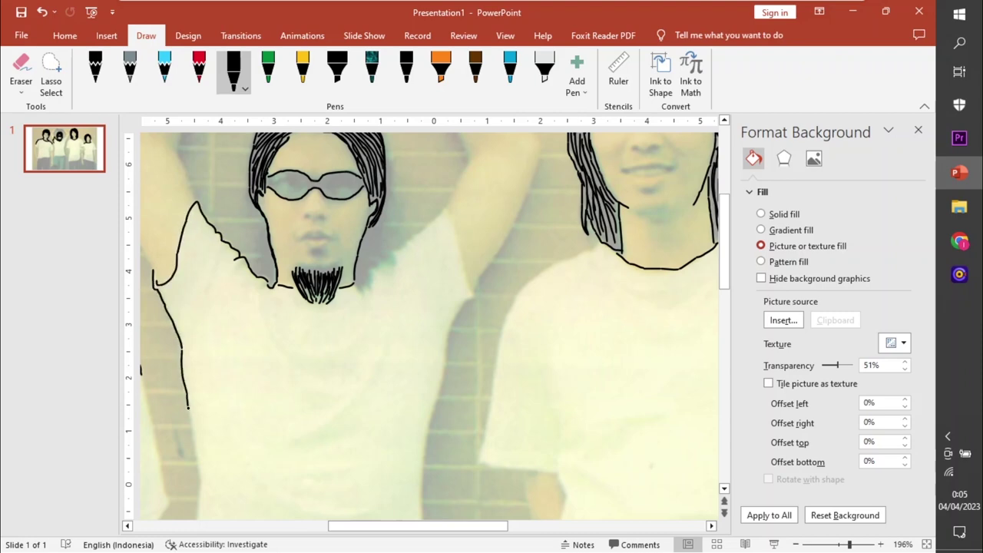
mouse_move(357, 290)
mouse_down()
mouse_move(448, 227)
mouse_move(422, 499)
mouse_up()
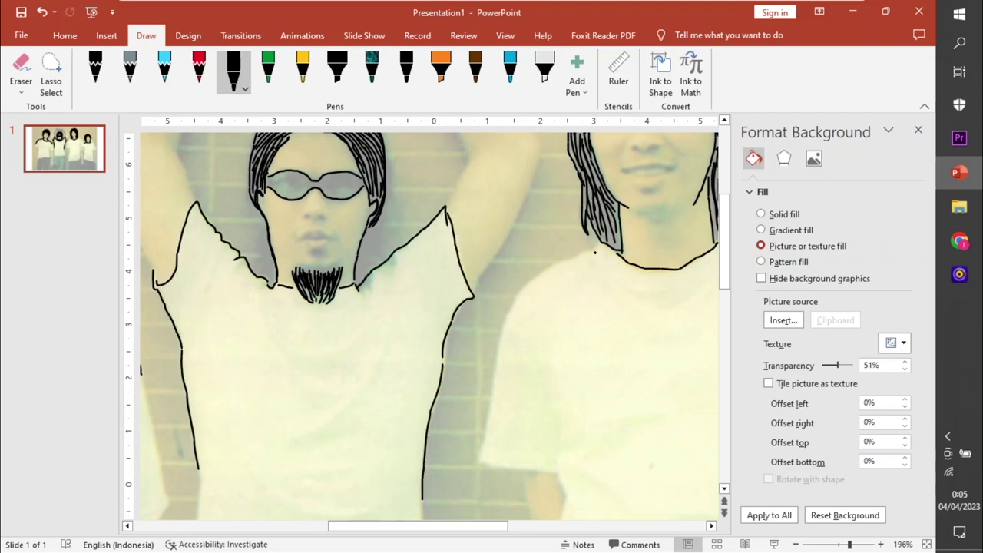
drag(600, 244, 522, 472)
drag(356, 526, 538, 527)
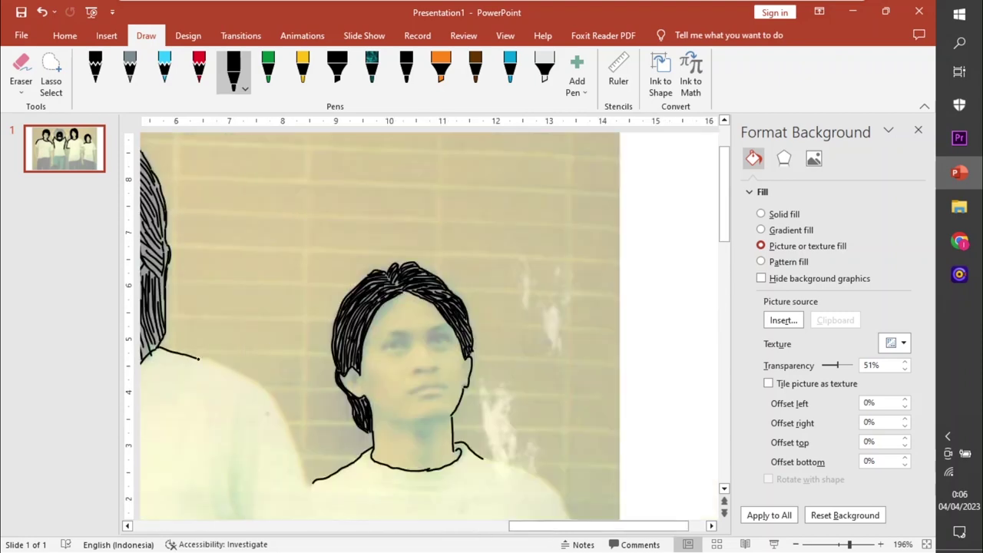
Outline the third man's sleeve with dark hatching and trace lines down the shirt sides
mouse_move(308, 310)
mouse_down()
mouse_move(248, 393)
mouse_move(244, 380)
mouse_move(223, 480)
mouse_up()
mouse_move(237, 435)
mouse_down()
mouse_move(243, 384)
mouse_move(252, 430)
mouse_up()
mouse_move(482, 286)
mouse_down()
mouse_move(558, 321)
mouse_move(612, 452)
mouse_move(526, 470)
mouse_up()
scroll(526, 470, down, 3)
drag(535, 311, 535, 478)
scroll(536, 479, down, 2)
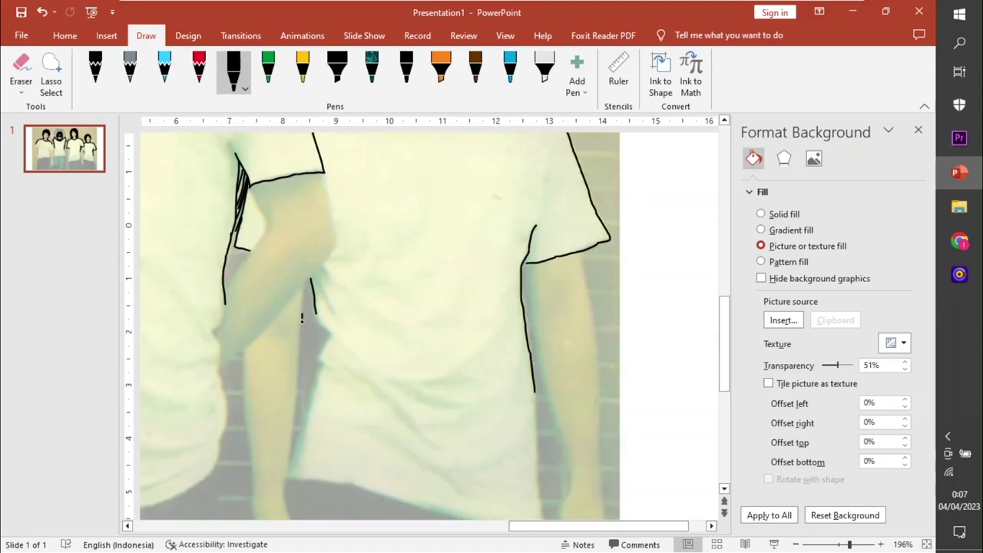
mouse_move(301, 316)
mouse_down()
mouse_move(288, 474)
mouse_move(431, 511)
mouse_up()
scroll(430, 512, down, 1)
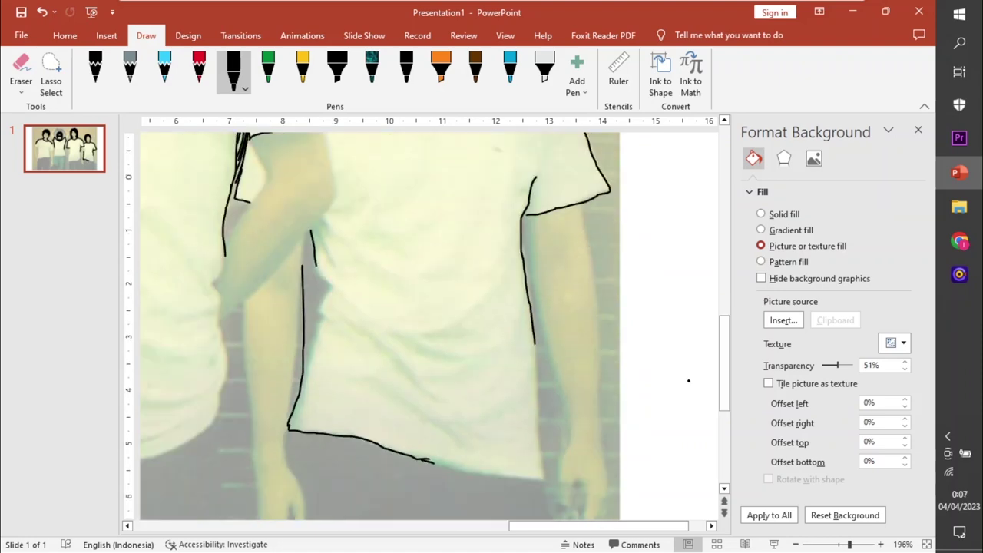
drag(535, 339, 543, 480)
drag(430, 464, 515, 475)
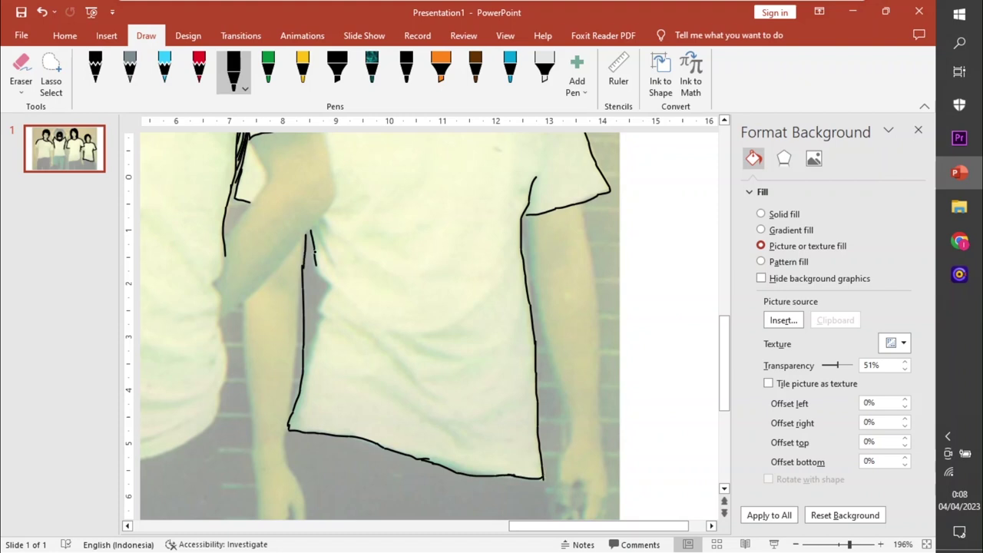
Trace the leftmost man's shirt left side down to the hem and up toward the sleeve
scroll(430, 330, left, 10)
scroll(430, 330, up, 3)
mouse_move(203, 241)
mouse_down()
mouse_move(361, 439)
mouse_move(458, 428)
mouse_up()
drag(429, 275, 456, 427)
scroll(456, 427, left, 5)
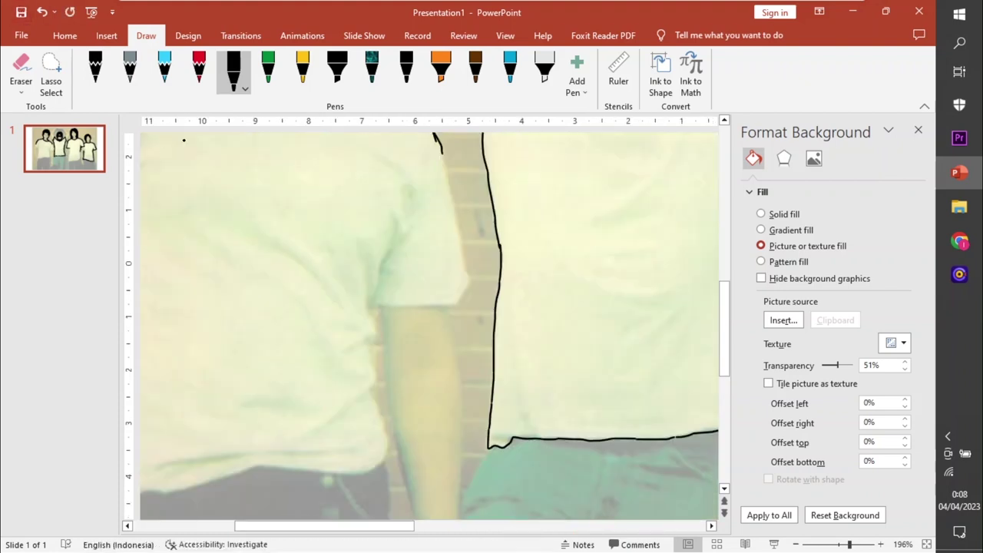
scroll(465, 314, up, 1)
mouse_move(442, 214)
mouse_down()
mouse_move(471, 327)
mouse_move(374, 358)
mouse_up()
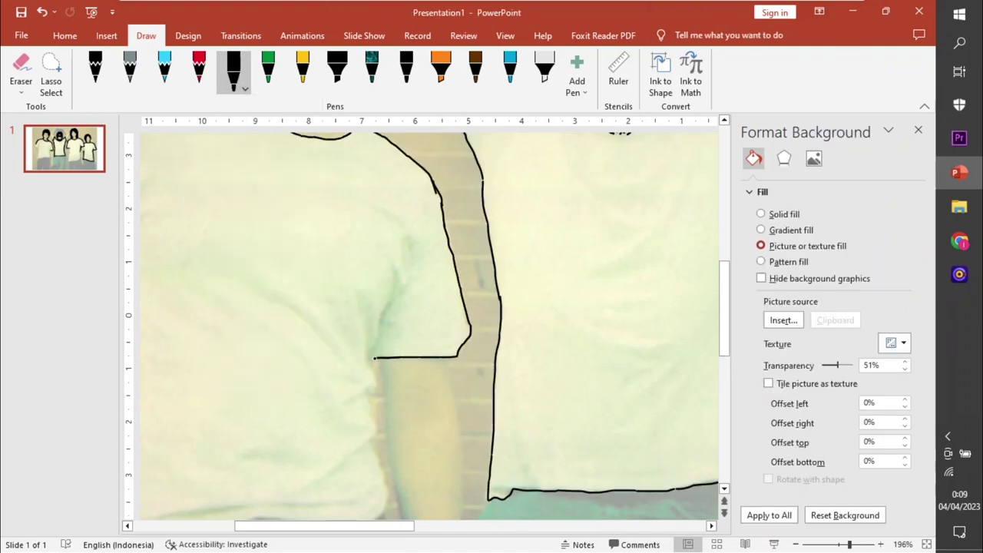
drag(388, 307, 388, 508)
scroll(388, 507, down, 3)
drag(269, 379, 332, 386)
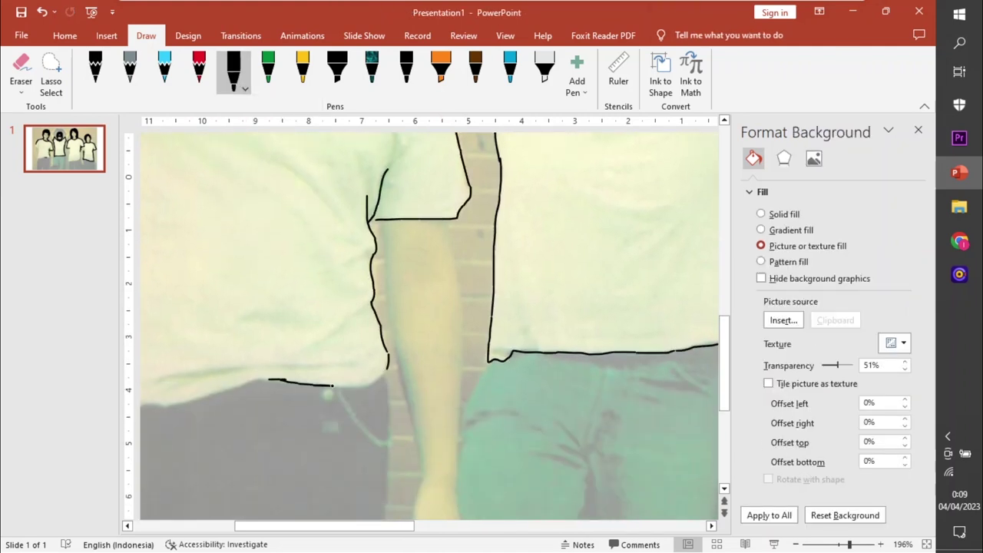
drag(399, 526, 353, 528)
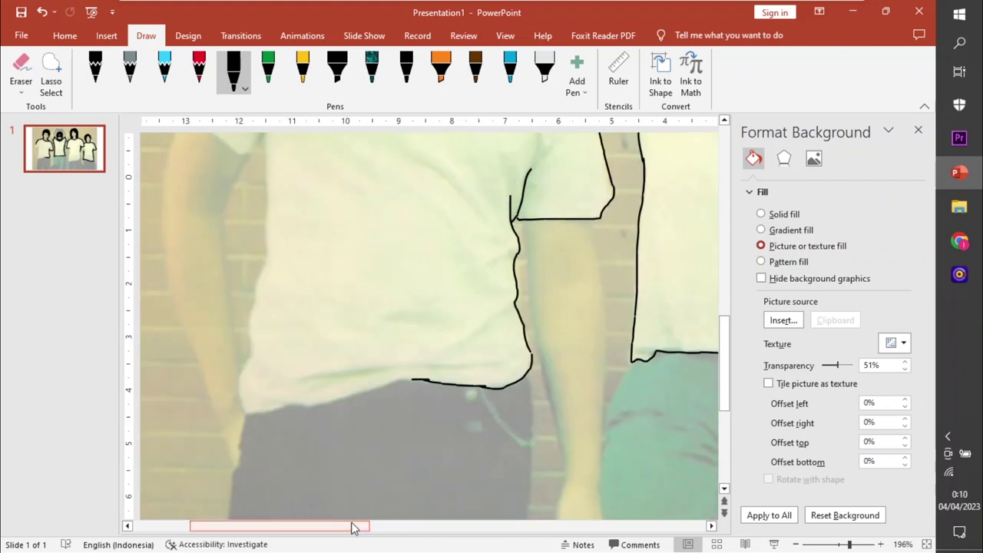
drag(267, 162, 418, 378)
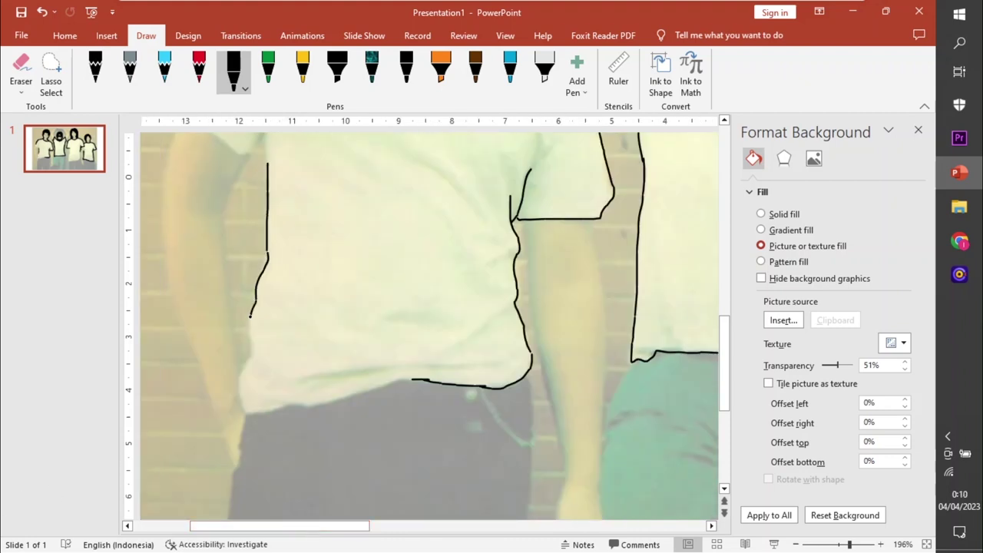
scroll(336, 294, up, 3)
drag(268, 284, 188, 188)
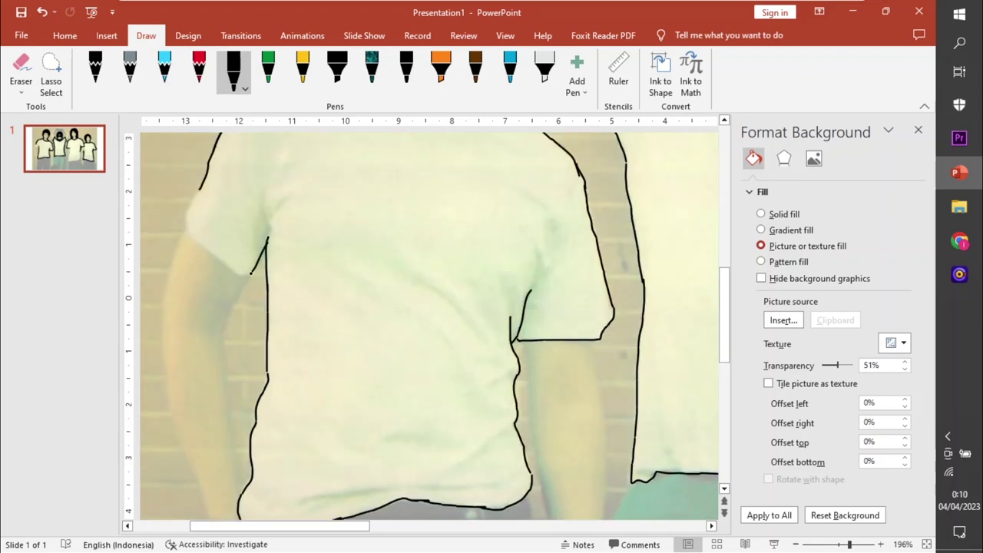
Check the line art at 100% transparency, return it to 54%, and undo the stray diagonal line
click(820, 544)
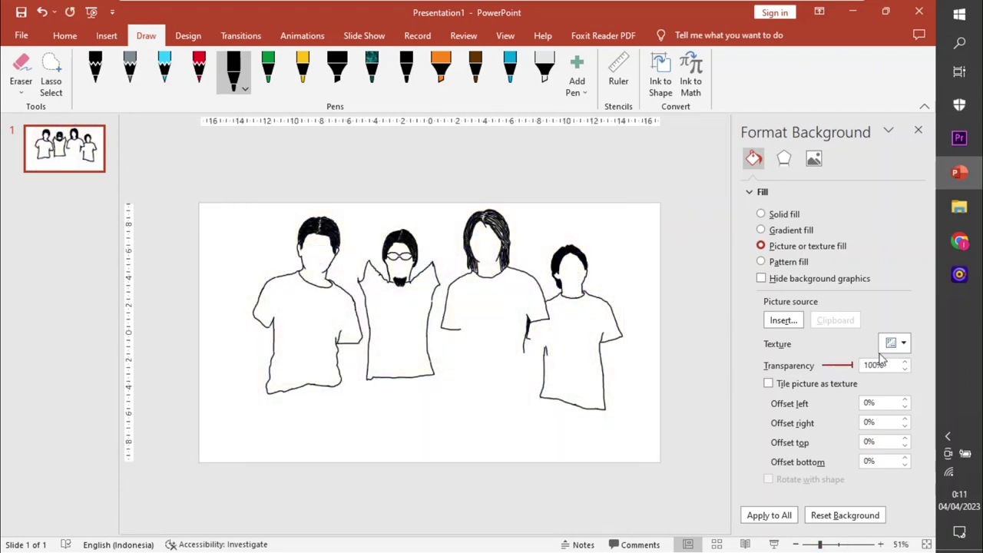
drag(842, 367, 838, 366)
scroll(794, 509, up, 5)
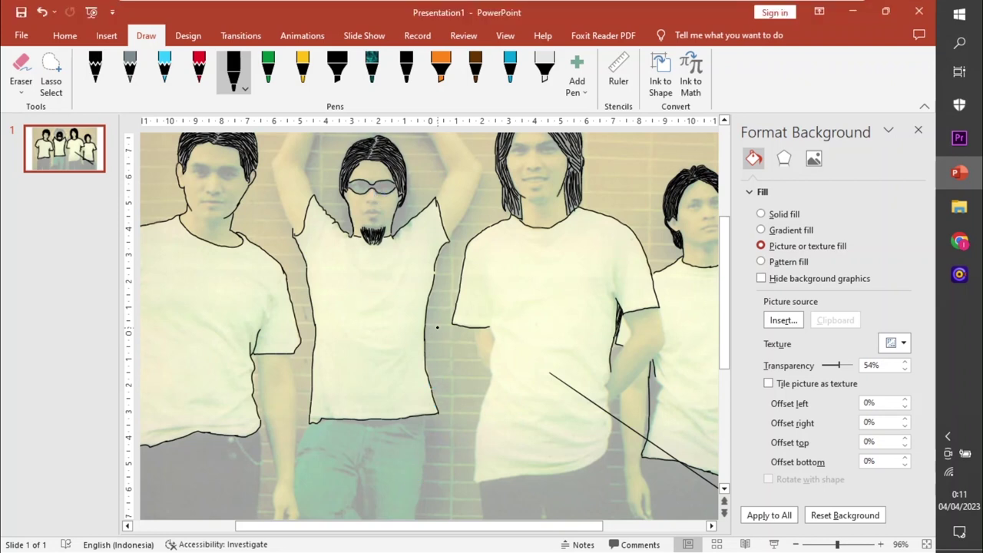
click(233, 67)
Trace the third man's shirt edge and outline the raised arm down to the shoulder
drag(492, 331, 528, 475)
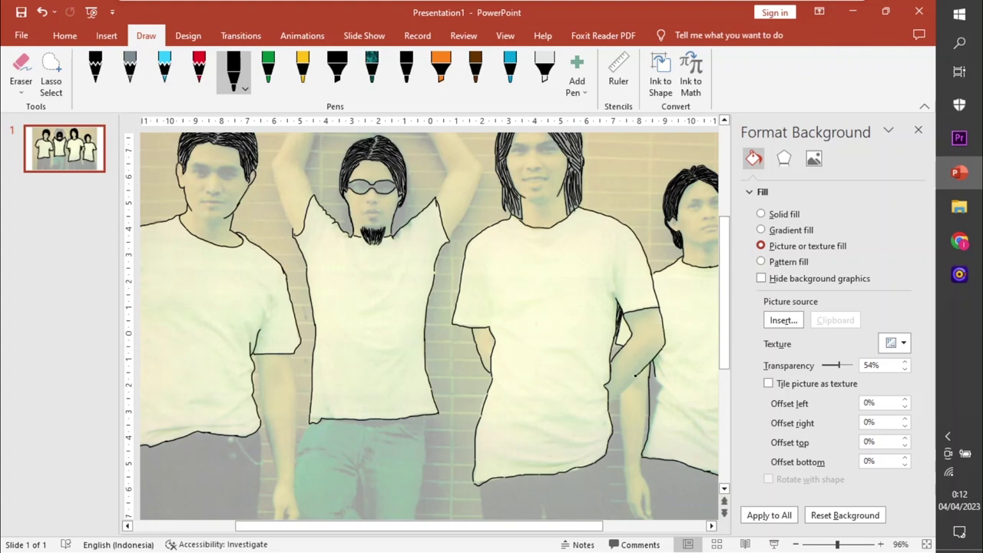
scroll(430, 192, up, 2)
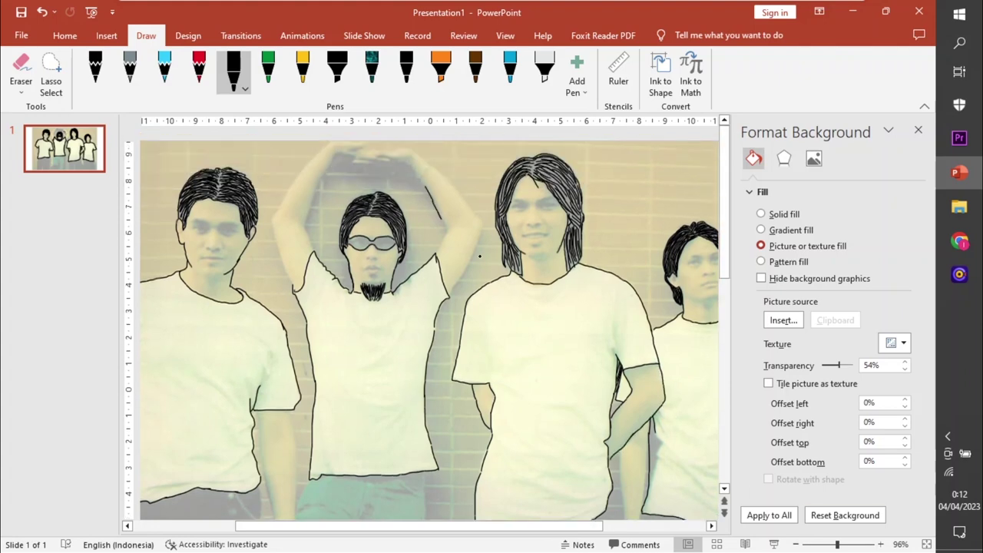
scroll(428, 189, up, 8)
mouse_move(419, 184)
mouse_down()
mouse_move(450, 245)
mouse_move(447, 371)
mouse_up()
mouse_move(480, 169)
mouse_down()
mouse_move(564, 272)
mouse_move(530, 406)
mouse_move(483, 481)
mouse_up()
drag(409, 535, 363, 535)
Ink both raised arms, the wristband and the hands meeting above the glasses man's head
drag(204, 338, 261, 468)
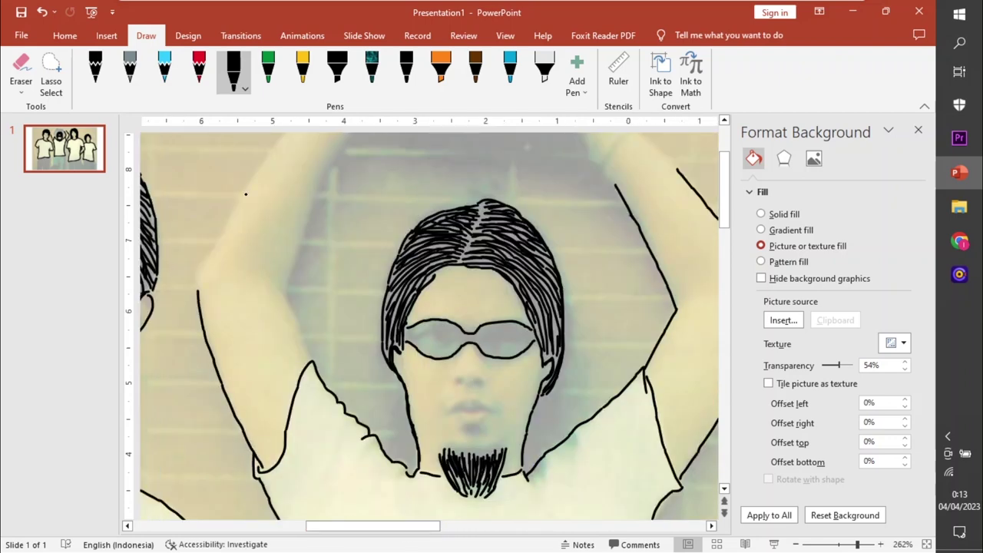
drag(245, 192, 196, 298)
drag(326, 176, 311, 361)
scroll(311, 361, up, 3)
drag(349, 163, 245, 285)
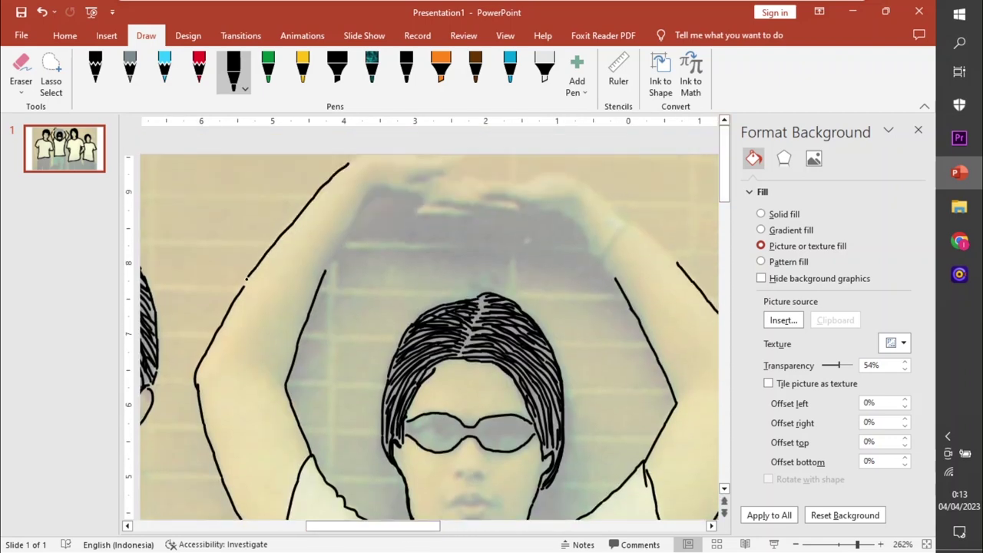
drag(373, 198, 330, 265)
mouse_move(642, 229)
mouse_down()
mouse_move(600, 200)
mouse_move(595, 257)
mouse_move(612, 255)
mouse_up()
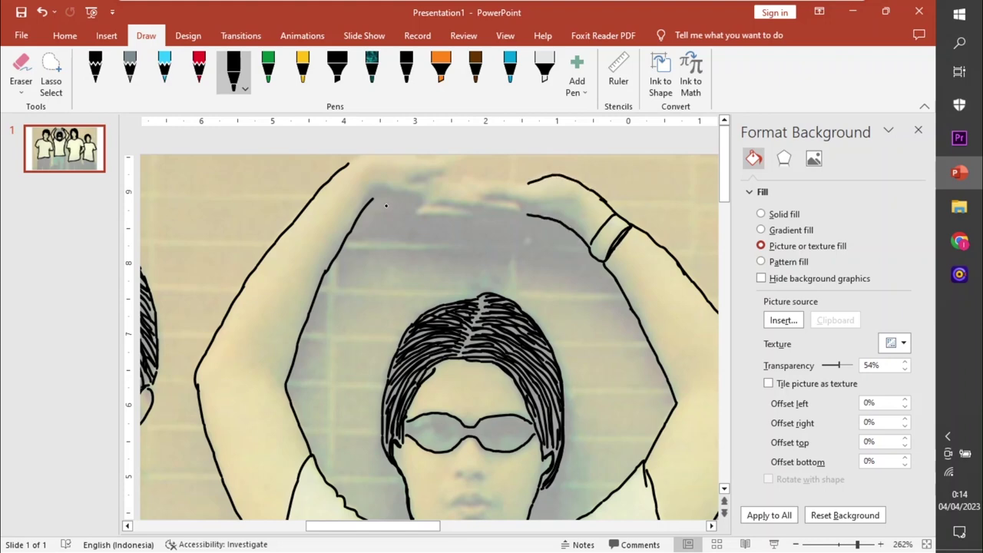
mouse_move(528, 182)
mouse_down()
mouse_move(482, 192)
mouse_move(520, 210)
mouse_move(349, 163)
mouse_move(316, 475)
mouse_up()
Trace the edges of the hanging arm down toward the shirt
scroll(515, 412, down, 6)
scroll(341, 437, left, 7)
drag(393, 218, 373, 520)
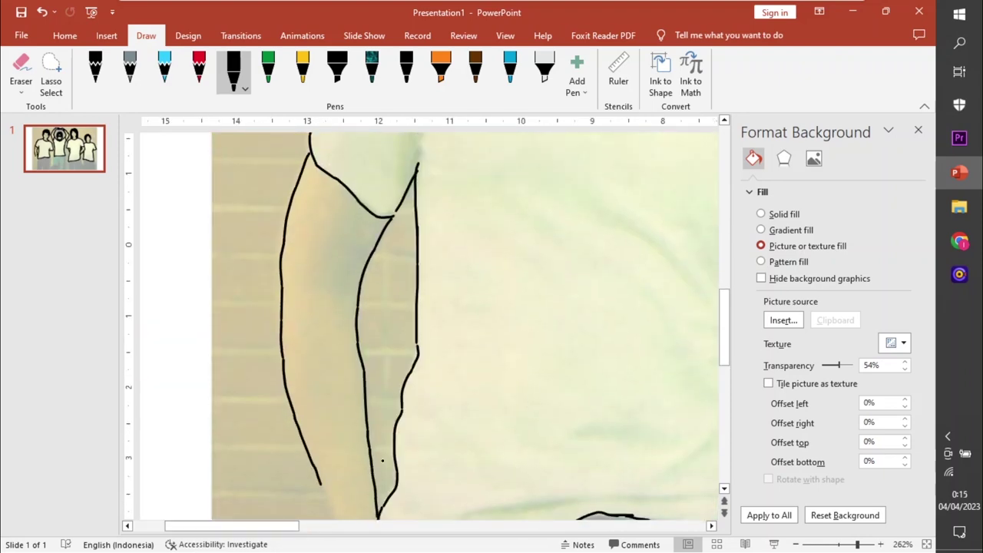
scroll(373, 507, down, 5)
drag(316, 267, 372, 435)
drag(388, 355, 365, 507)
scroll(365, 476, down, 3)
scroll(366, 461, down, 2)
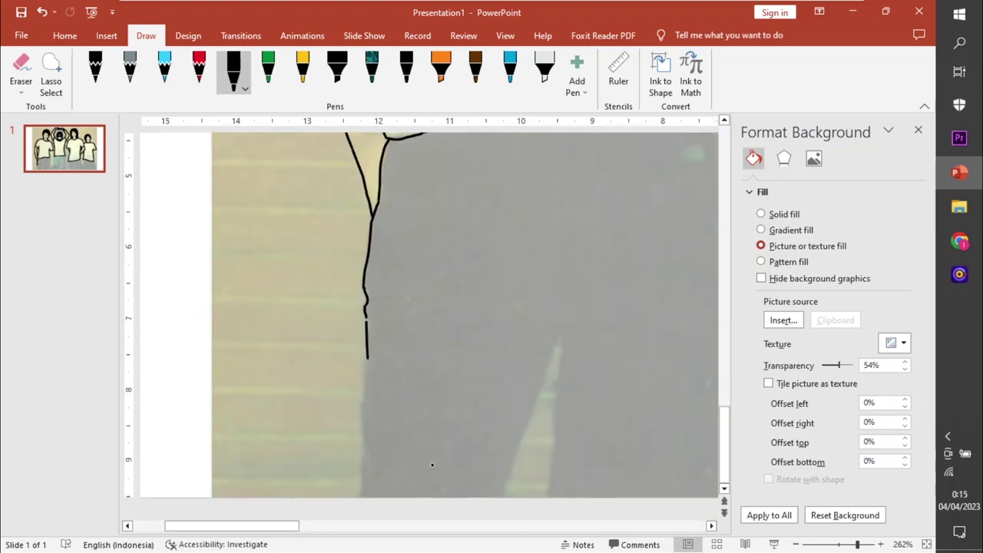
drag(368, 347, 361, 496)
drag(559, 341, 501, 488)
Outline the lowered arm's edge around the hand and up the fingertips
click(503, 525)
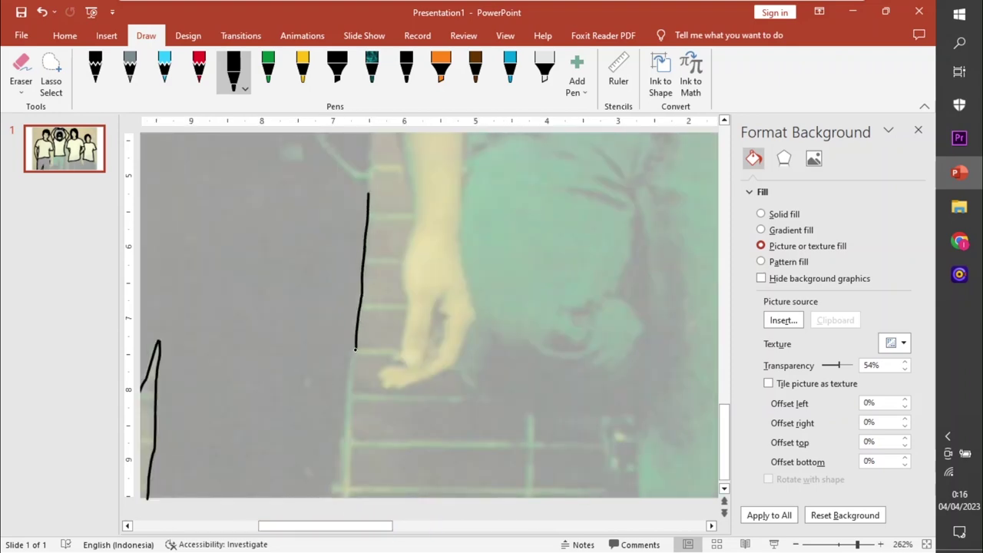
scroll(384, 307, up, 3)
scroll(391, 230, up, 4)
drag(358, 188, 412, 491)
drag(448, 188, 461, 497)
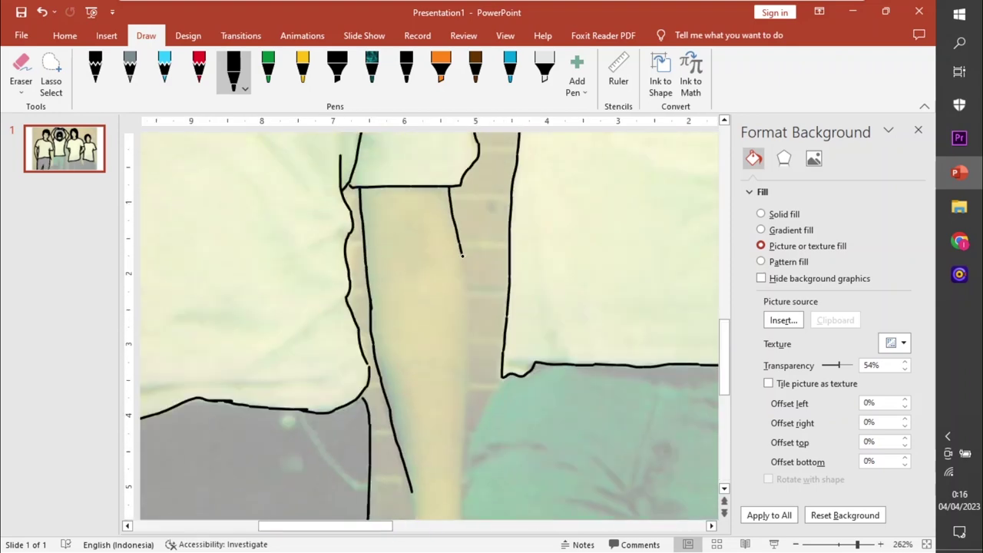
scroll(434, 225, down, 6)
drag(411, 232, 441, 354)
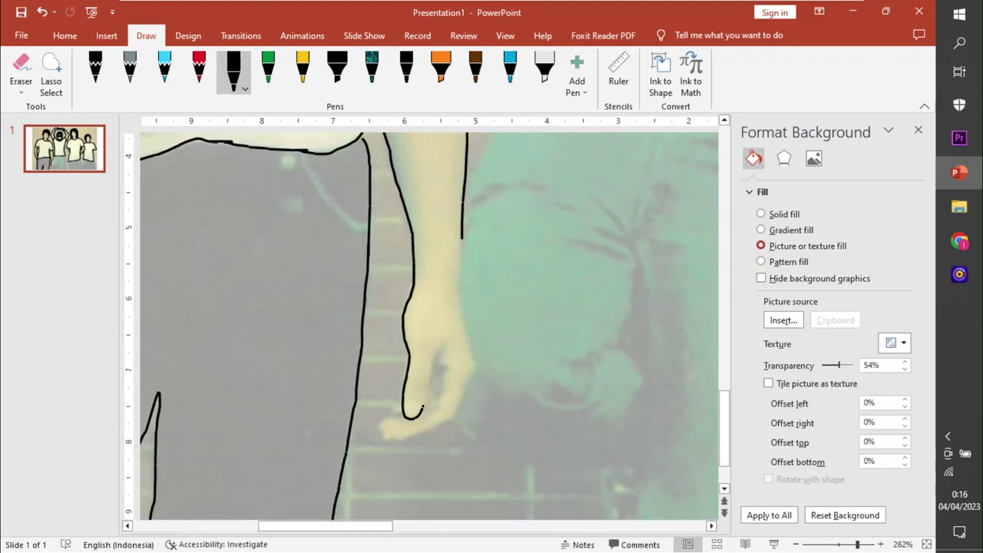
drag(419, 435, 463, 240)
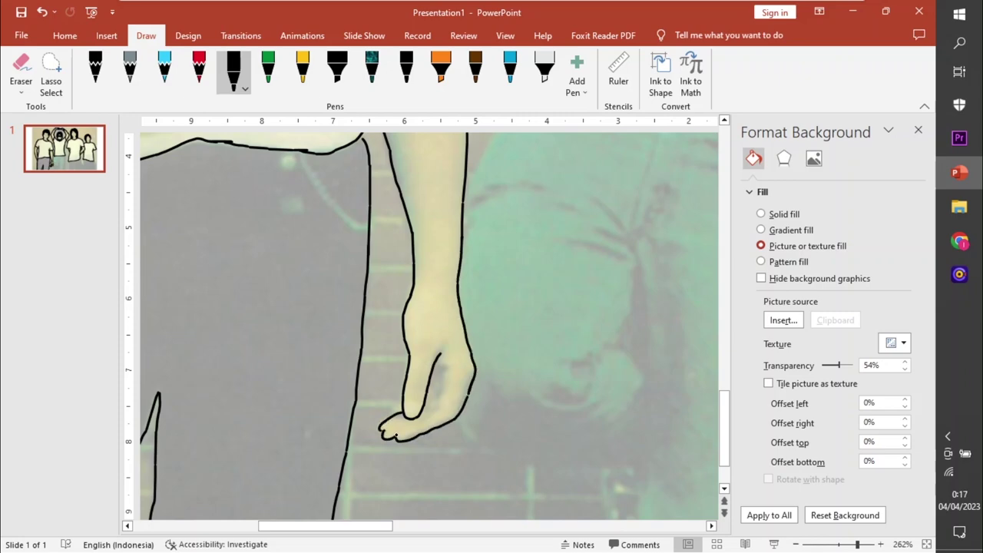
scroll(724, 274, down, 10)
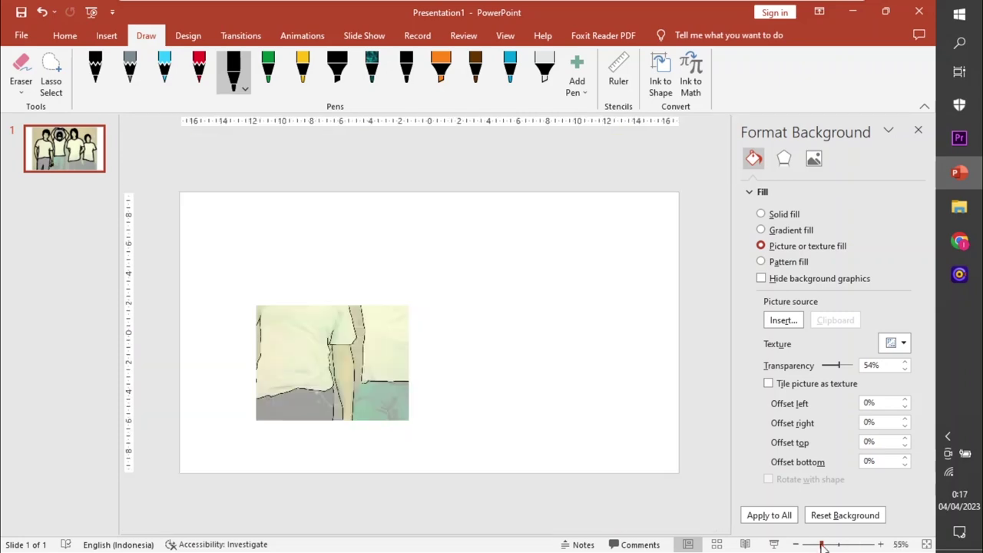
Set the photo to 58% transparency and ink the jeans' curve, creases and seam under the hand
drag(837, 366, 840, 366)
drag(821, 544, 849, 540)
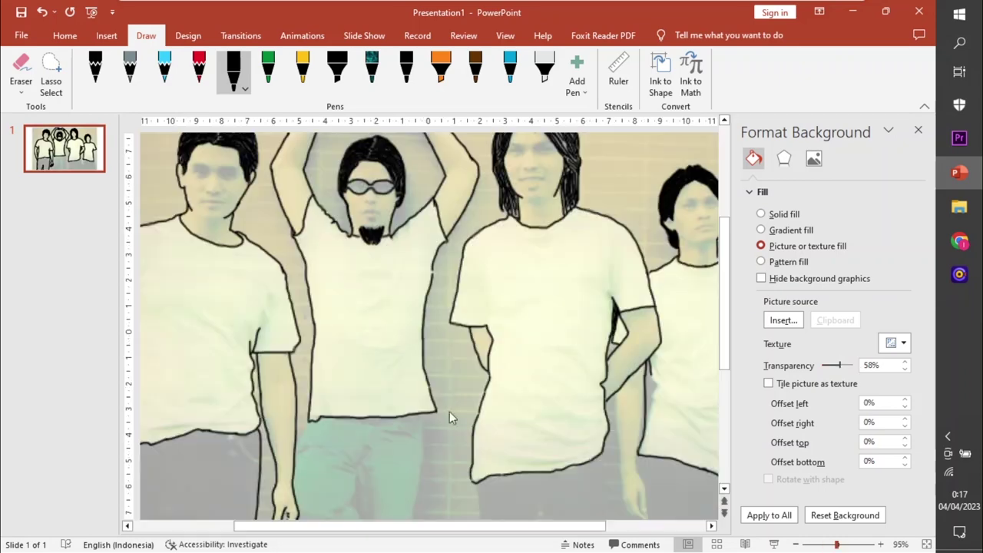
scroll(414, 230, down, 3)
drag(415, 178, 384, 495)
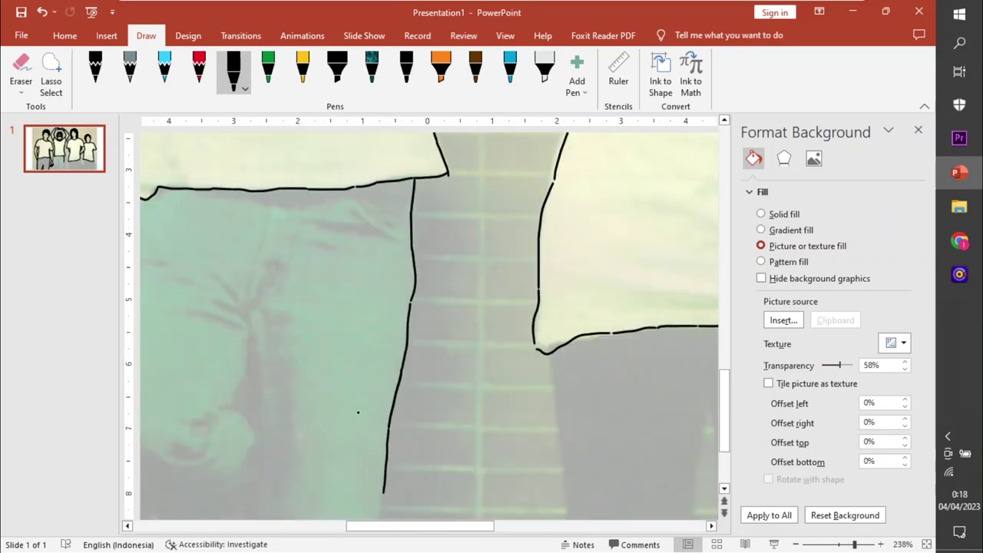
scroll(384, 461, left, 2)
scroll(257, 383, down, 2)
drag(225, 377, 352, 417)
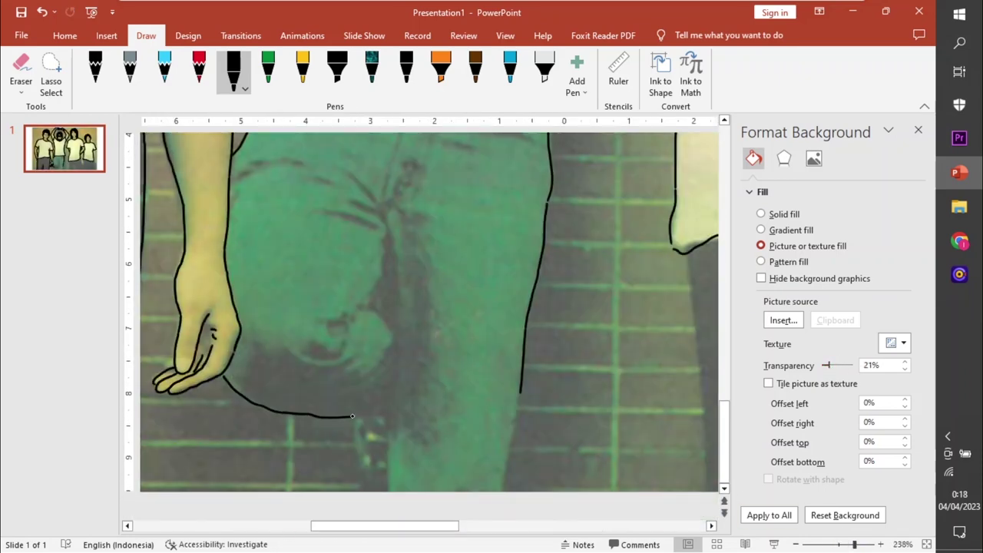
mouse_move(347, 175)
mouse_down()
mouse_move(379, 207)
mouse_move(376, 227)
mouse_up()
drag(386, 231, 394, 323)
drag(382, 257, 393, 331)
drag(234, 177, 294, 165)
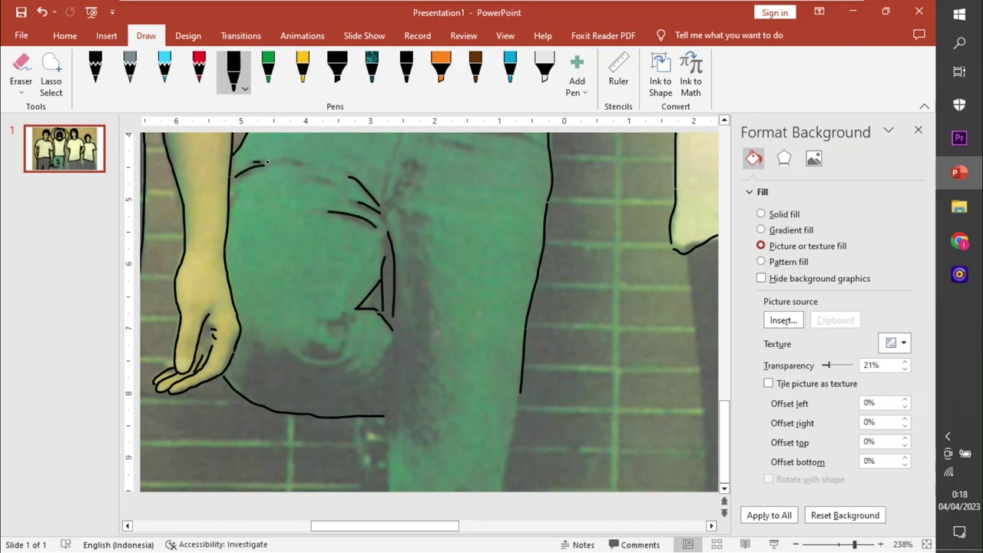
drag(390, 311, 387, 487)
drag(521, 390, 504, 487)
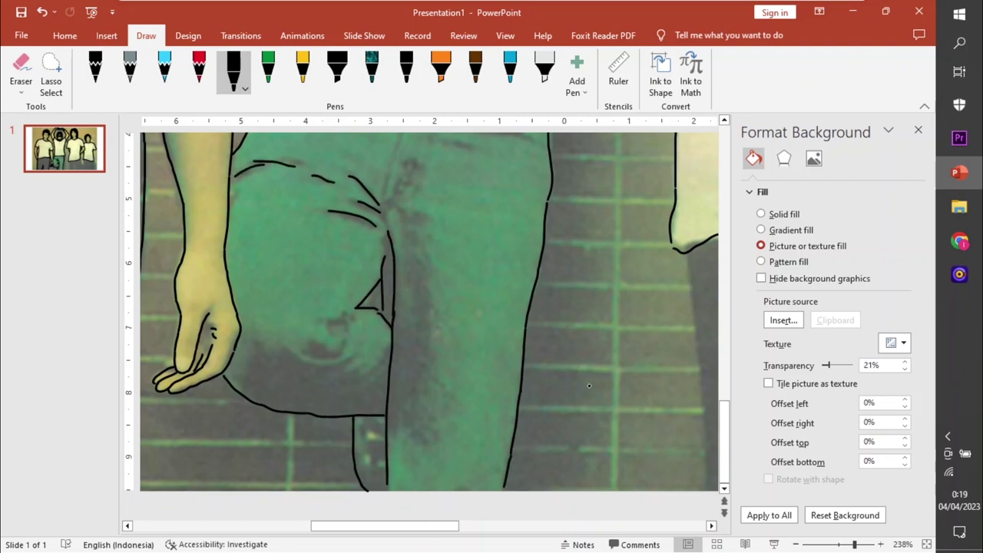
Extend the jeans' fly line with parallel lines, hatch marks and pocket creases
scroll(589, 386, up, 3)
drag(507, 232, 531, 237)
drag(489, 227, 526, 256)
drag(451, 242, 525, 258)
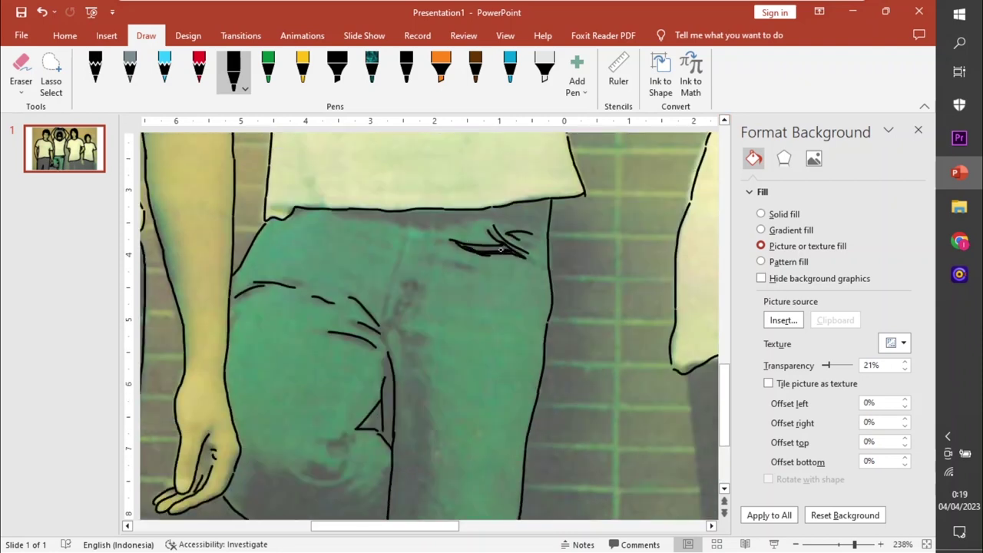
drag(403, 253, 391, 324)
drag(422, 230, 395, 321)
drag(434, 234, 396, 321)
drag(410, 290, 401, 315)
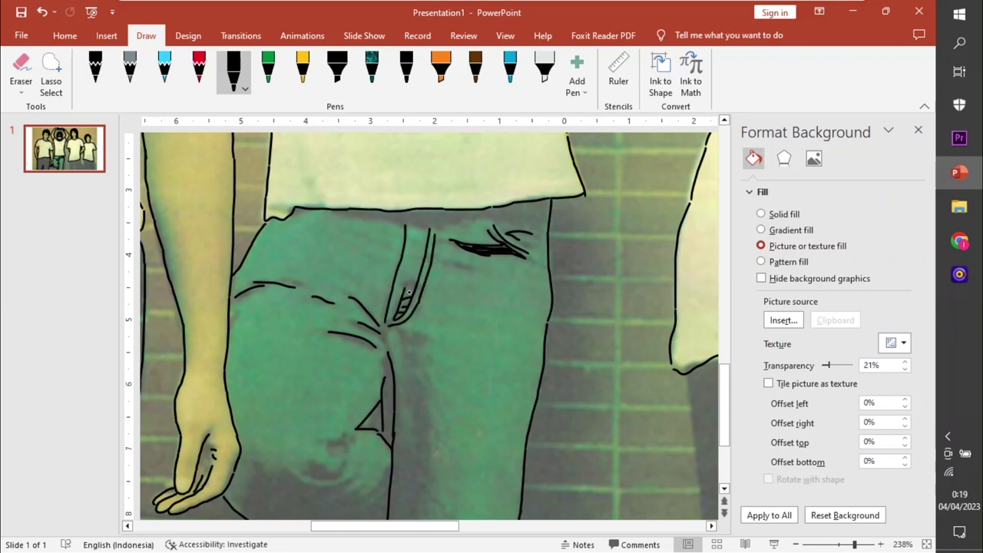
scroll(367, 481, down, 3)
drag(369, 364, 351, 372)
drag(379, 367, 357, 379)
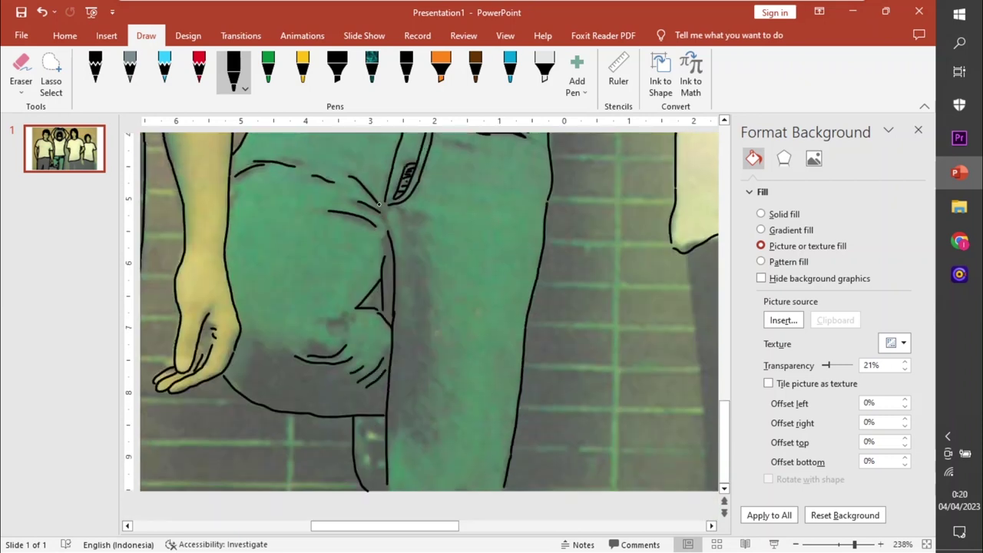
Ink the outlines of the next man's legs and trousers
click(477, 529)
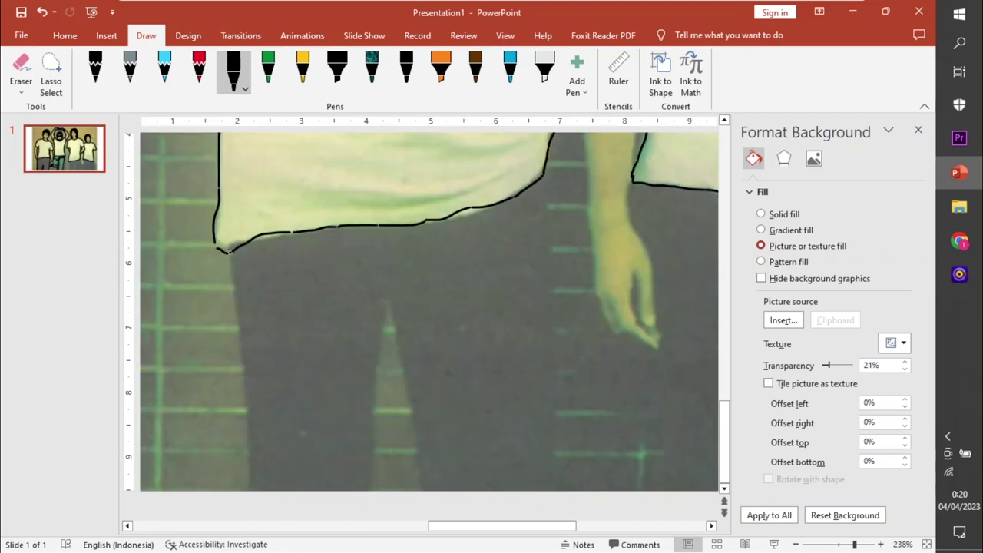
drag(229, 249, 253, 491)
mouse_move(372, 490)
mouse_down()
mouse_move(393, 330)
mouse_move(422, 492)
mouse_up()
drag(797, 372, 791, 372)
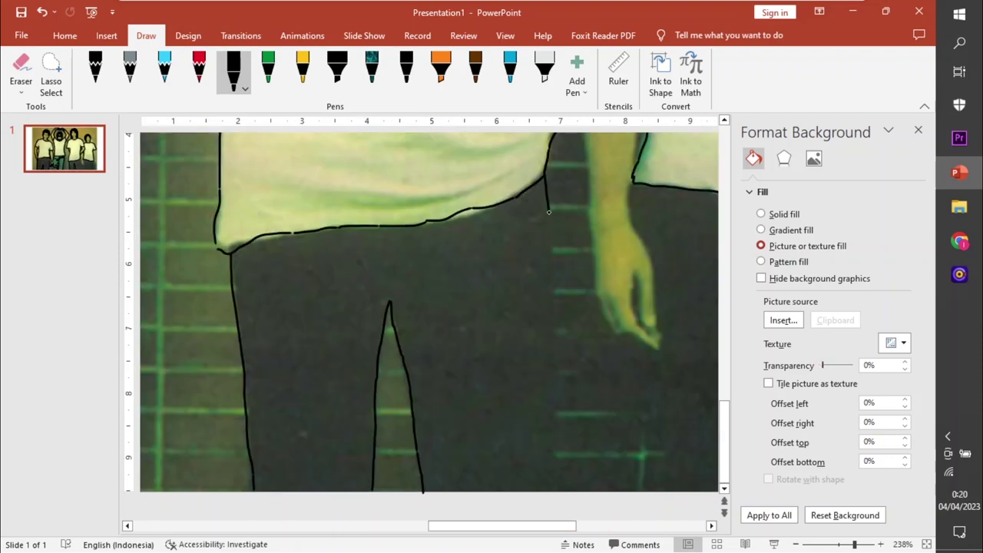
drag(547, 175, 553, 495)
scroll(553, 491, up, 5)
drag(577, 216, 597, 470)
drag(649, 142, 654, 503)
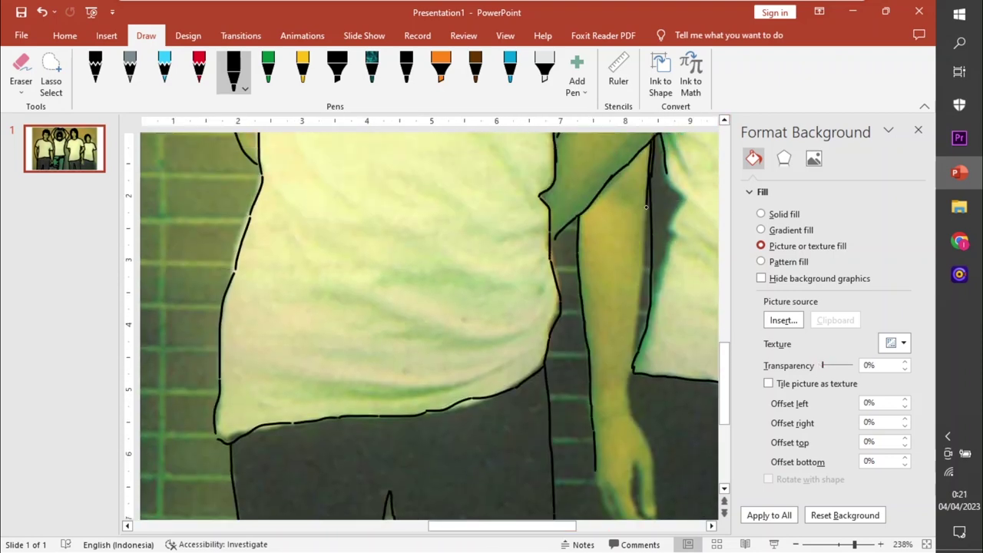
scroll(595, 276, down, 5)
drag(595, 276, 600, 299)
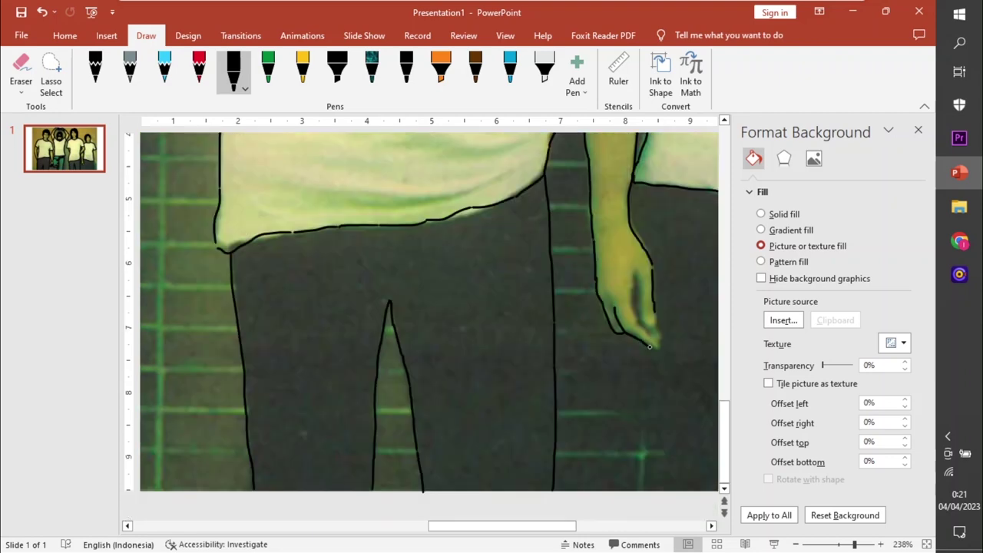
Trace the arm's outer edge and hand, then fade the background photo to 100% transparency
click(711, 526)
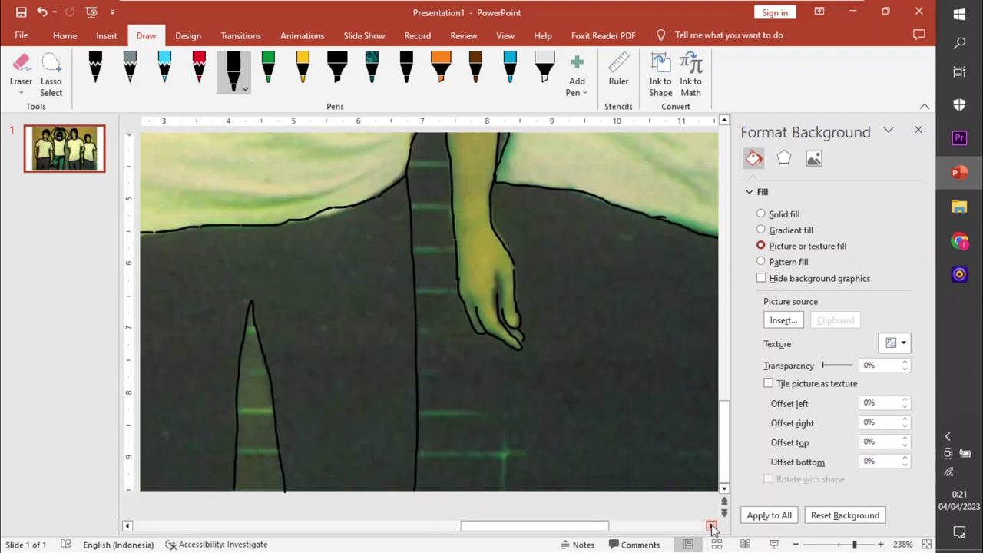
scroll(614, 323, up, 5)
drag(616, 261, 627, 425)
drag(539, 236, 584, 460)
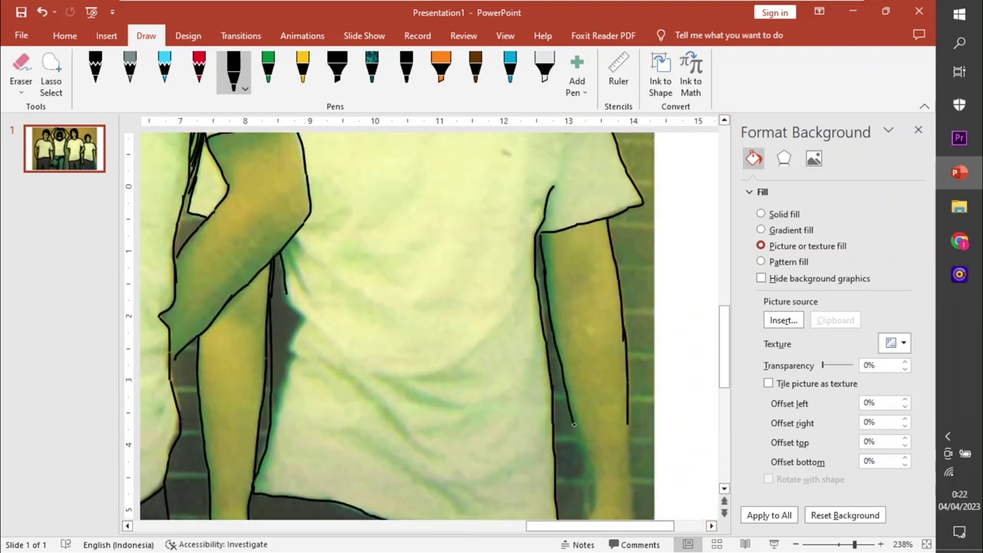
scroll(584, 459, down, 3)
drag(585, 321, 579, 399)
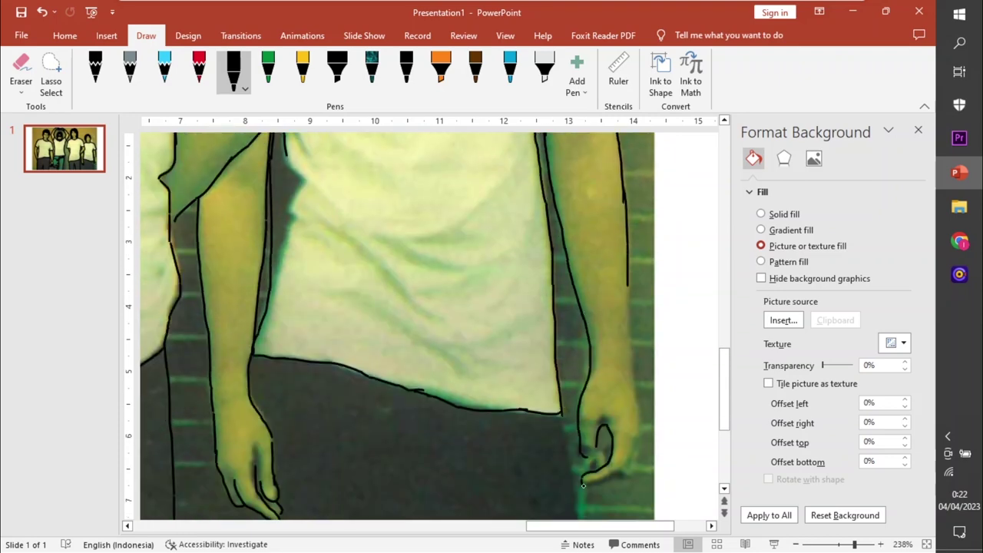
drag(583, 486, 638, 436)
drag(628, 276, 631, 362)
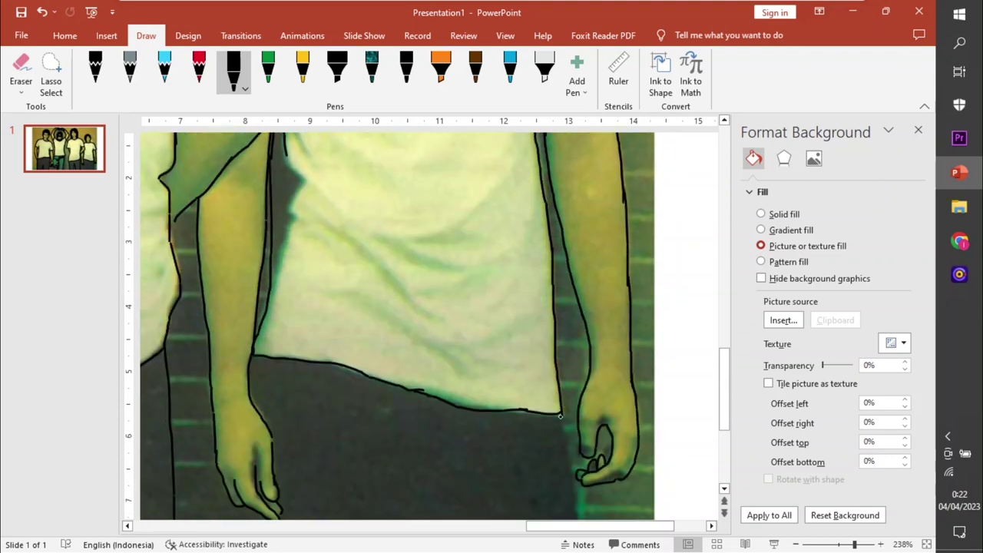
drag(559, 416, 578, 520)
scroll(577, 520, down, 3)
drag(578, 346, 582, 486)
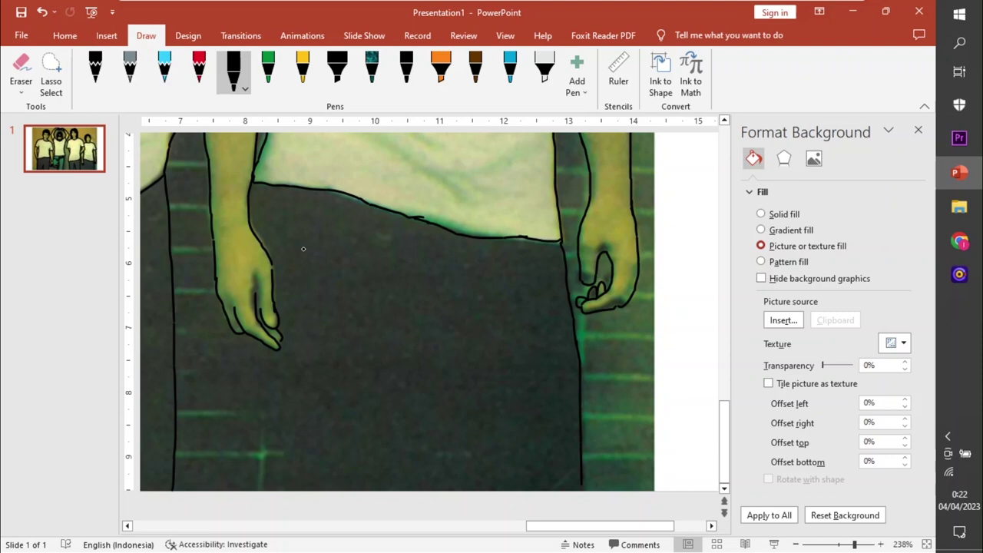
click(824, 547)
mouse_move(822, 366)
mouse_down()
mouse_move(852, 366)
mouse_move(837, 367)
mouse_up()
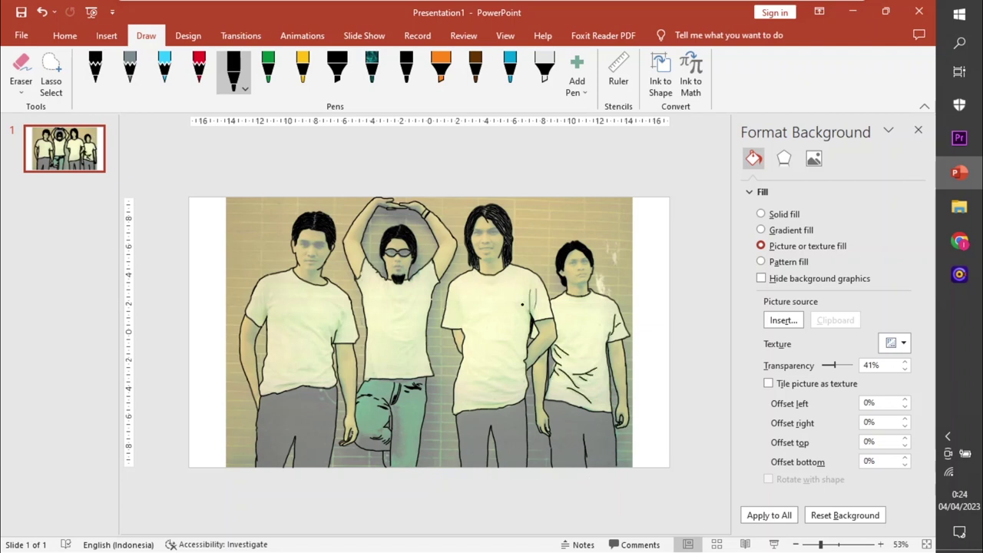
Restore the background photo to 22% transparency and ink the first fold lines on a shirt
drag(836, 365, 827, 365)
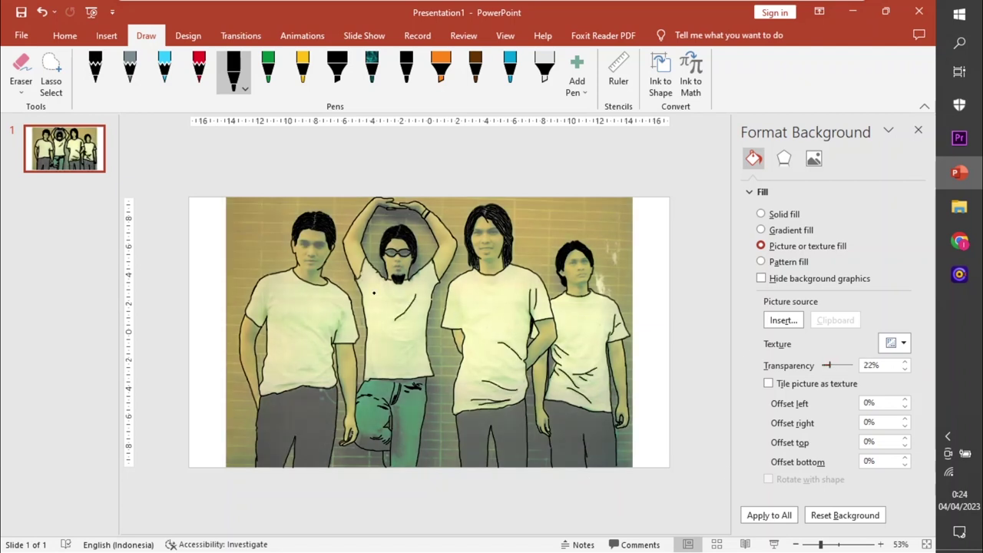
scroll(663, 415, up, 5)
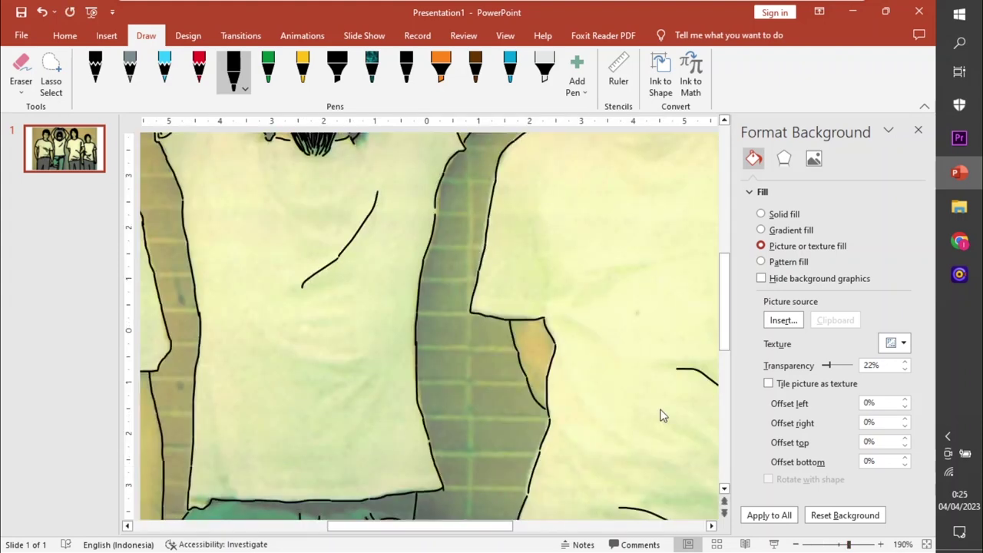
mouse_move(372, 376)
mouse_down()
mouse_move(324, 404)
mouse_move(323, 426)
mouse_up()
drag(265, 151, 282, 201)
scroll(282, 201, up, 3)
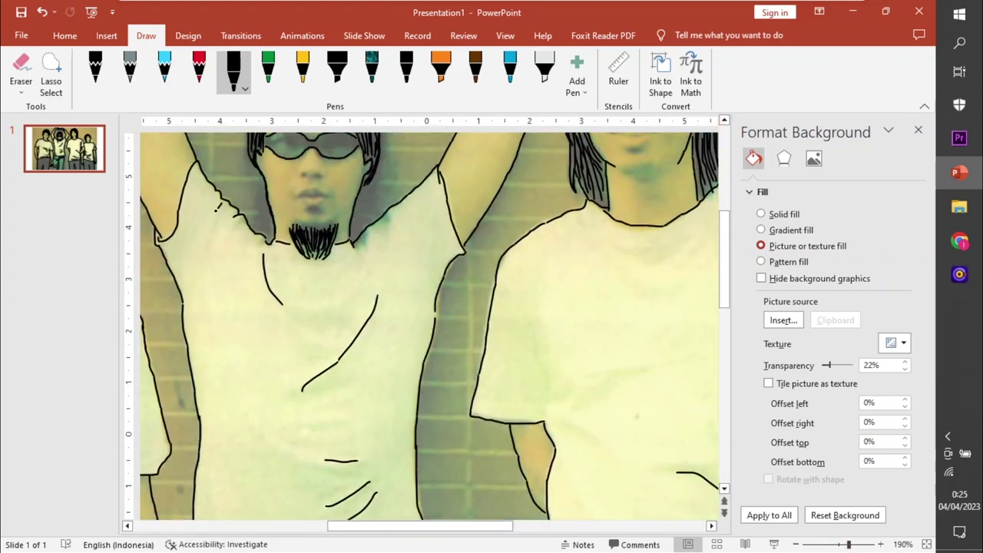
drag(219, 202, 207, 243)
drag(244, 219, 228, 244)
Draw more wrinkle and fold strokes across the men's shirts and save the presentation
click(711, 526)
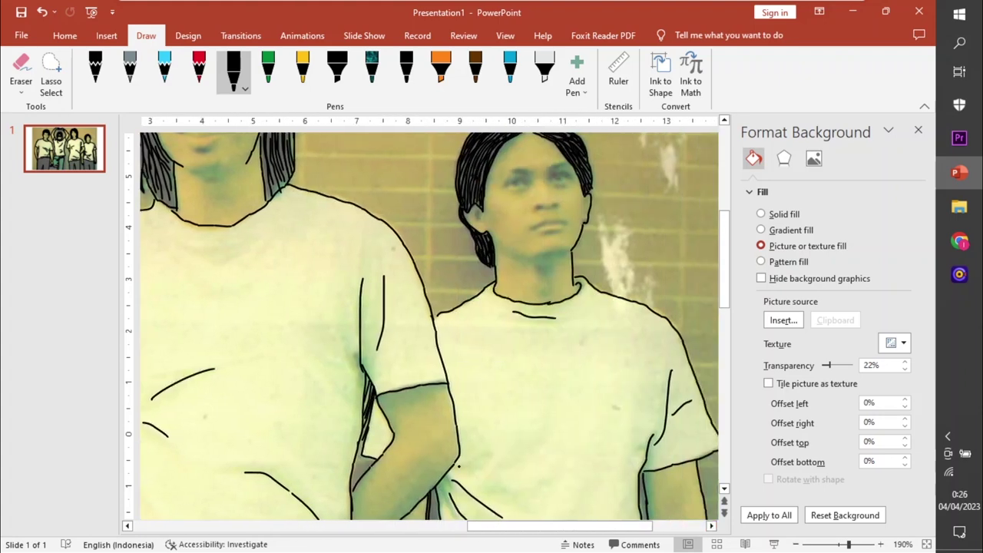
scroll(460, 466, down, 1)
scroll(459, 467, down, 4)
drag(560, 526, 271, 526)
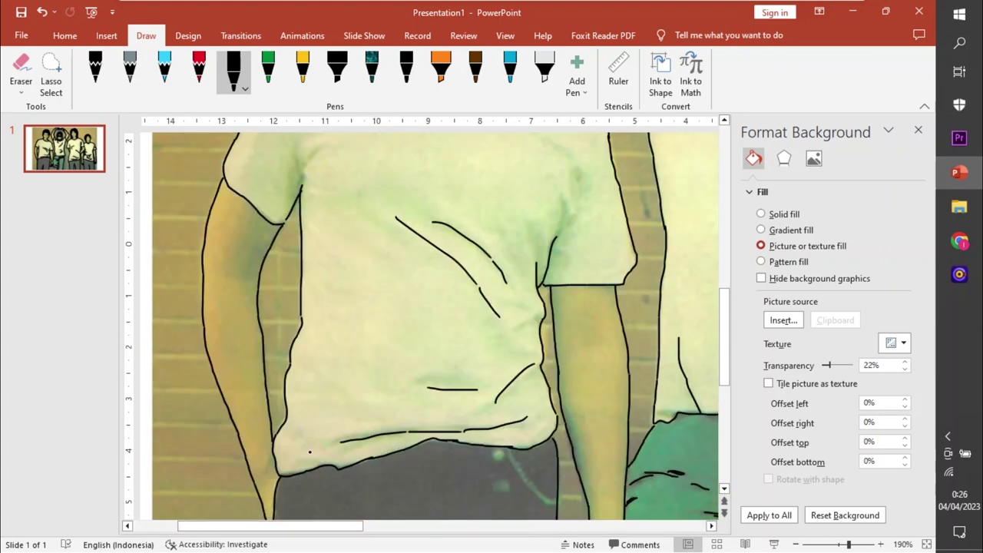
drag(560, 201, 563, 230)
drag(547, 143, 572, 205)
drag(317, 150, 298, 184)
scroll(307, 231, up, 5)
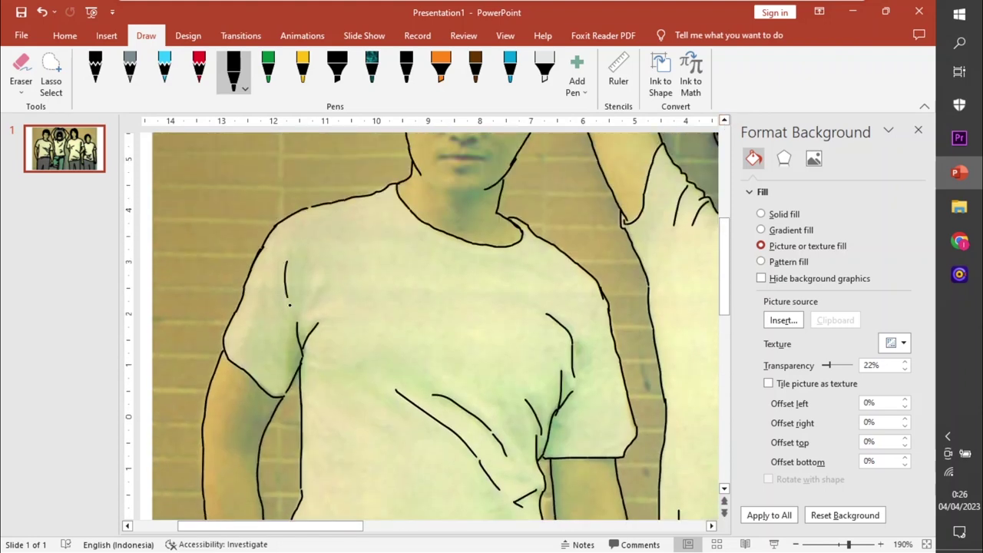
drag(276, 259, 291, 311)
drag(317, 278, 308, 306)
drag(362, 388, 397, 412)
key(ctrl+s)
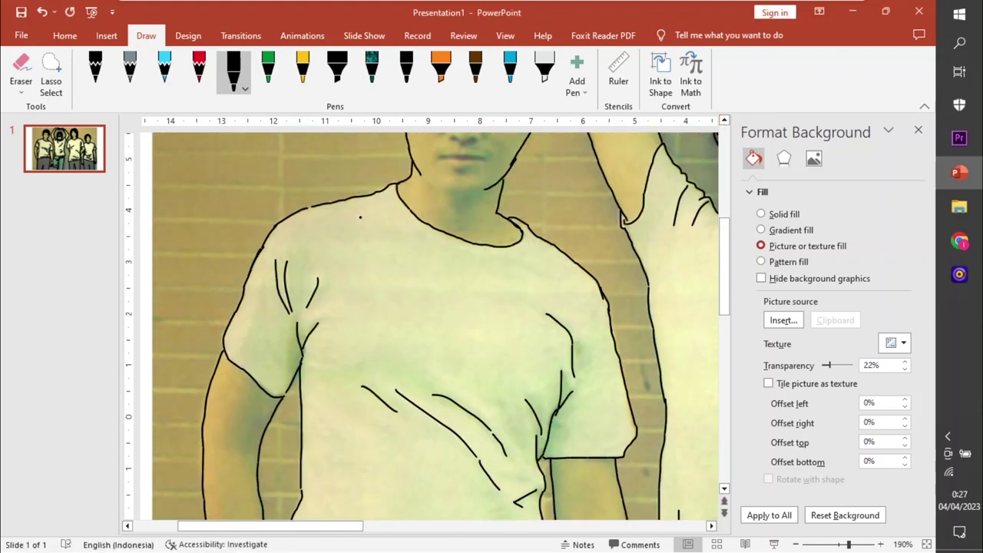
scroll(647, 232, up, 2)
scroll(647, 232, up, 3)
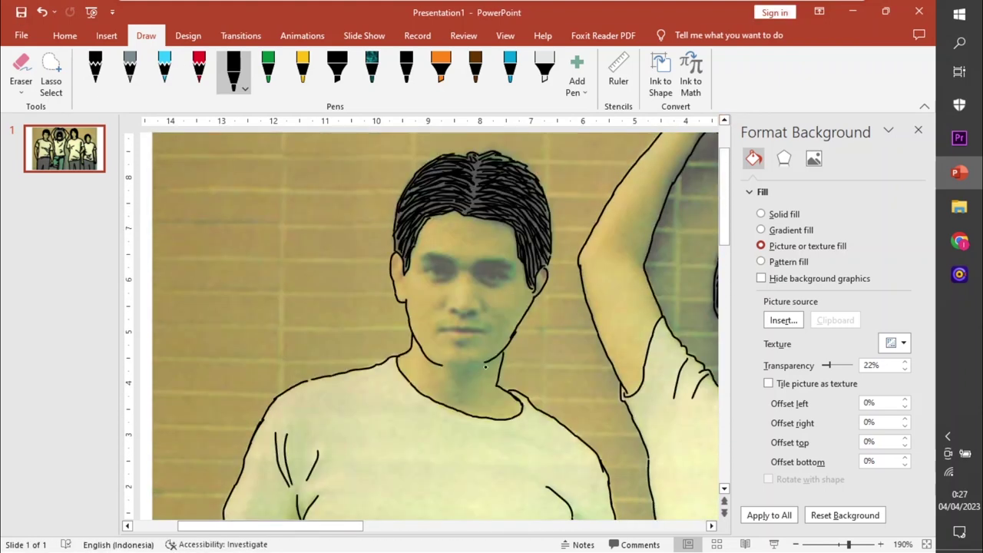
Ink both eyebrows, a line under each eye and a nose mark on the first man's face
click(245, 89)
scroll(461, 231, up, 5)
drag(414, 192, 467, 206)
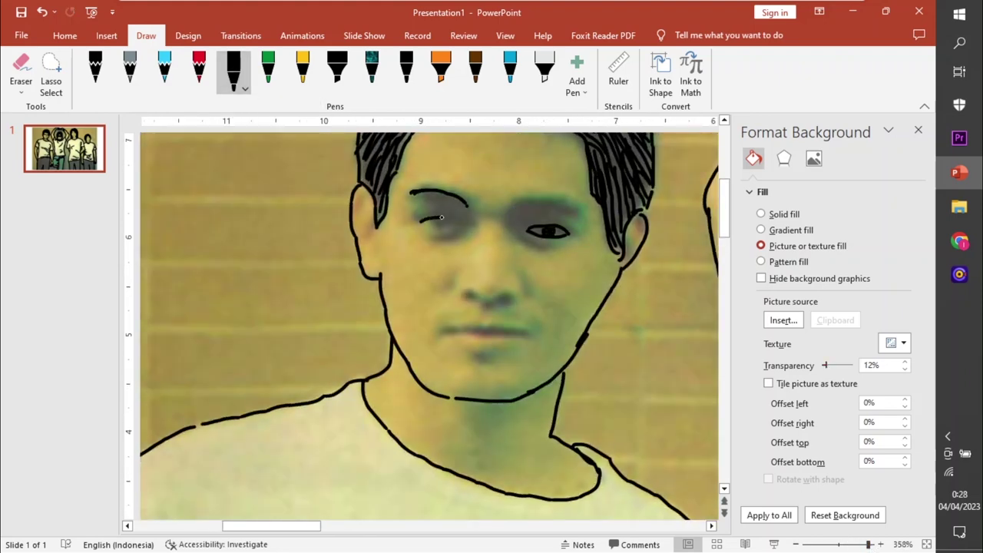
drag(465, 204, 410, 193)
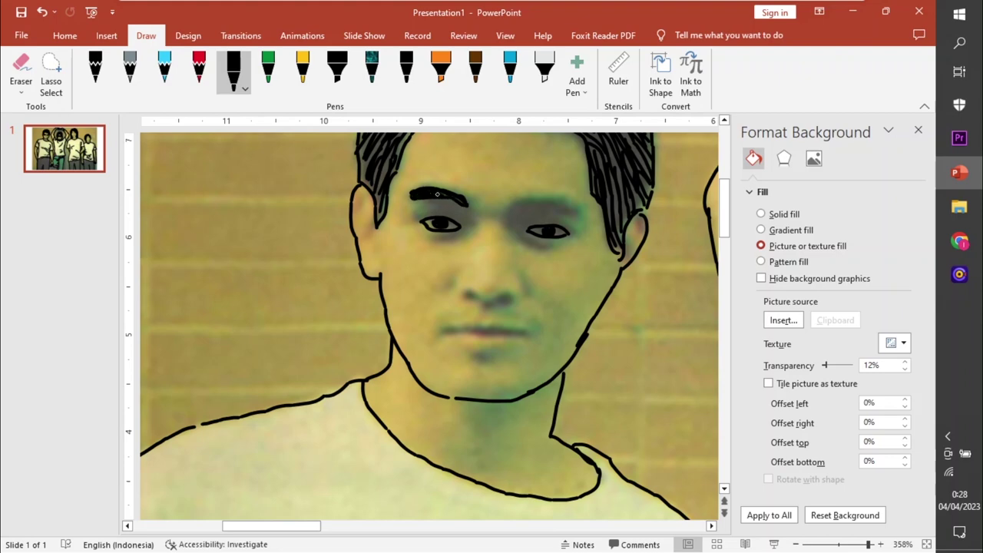
mouse_move(514, 207)
mouse_down()
mouse_move(576, 207)
mouse_move(553, 201)
mouse_up()
drag(443, 238, 466, 231)
drag(524, 240, 557, 247)
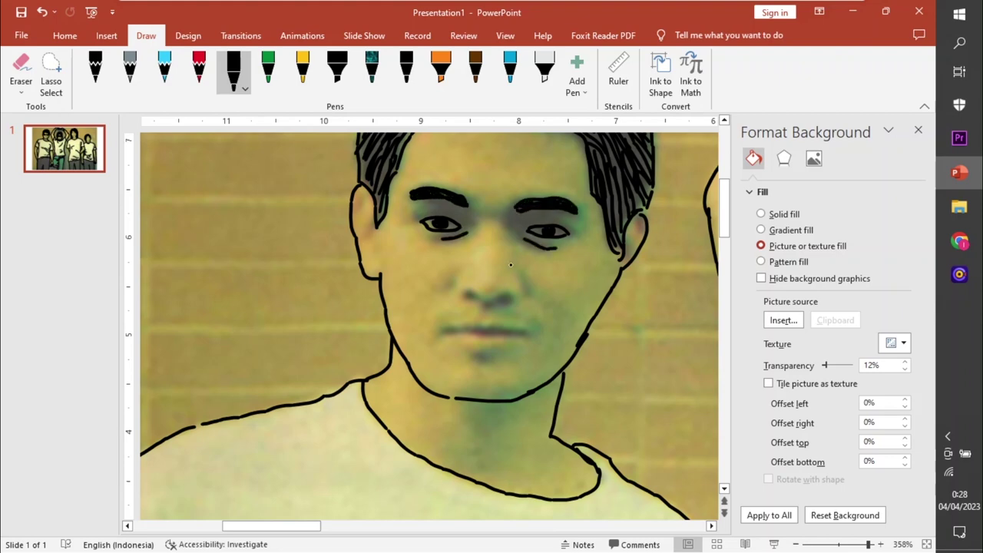
drag(467, 292, 473, 296)
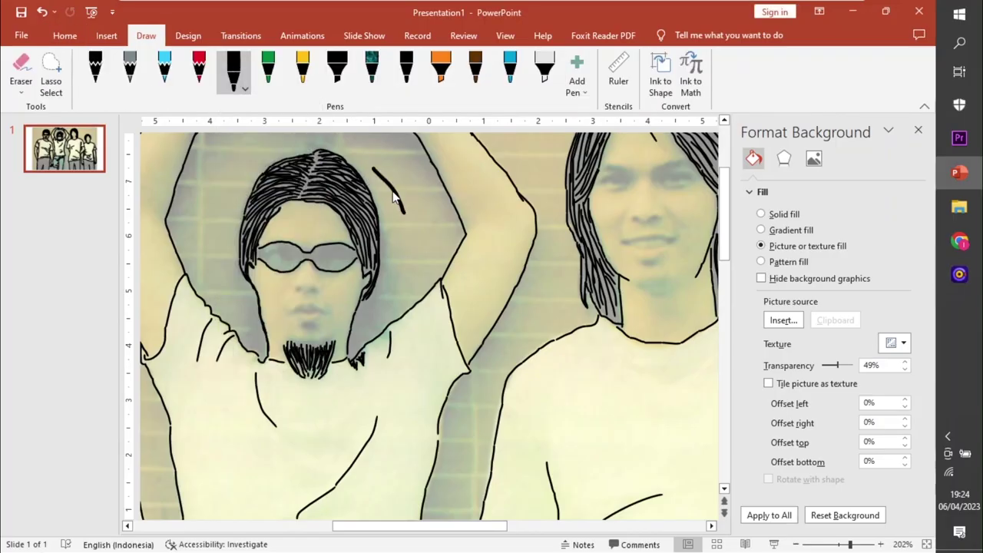
Ink the long-haired man's eyebrow, both eyes, two nostrils and mouth
scroll(424, 407, up, 2)
scroll(477, 261, up, 2)
scroll(476, 261, up, 1)
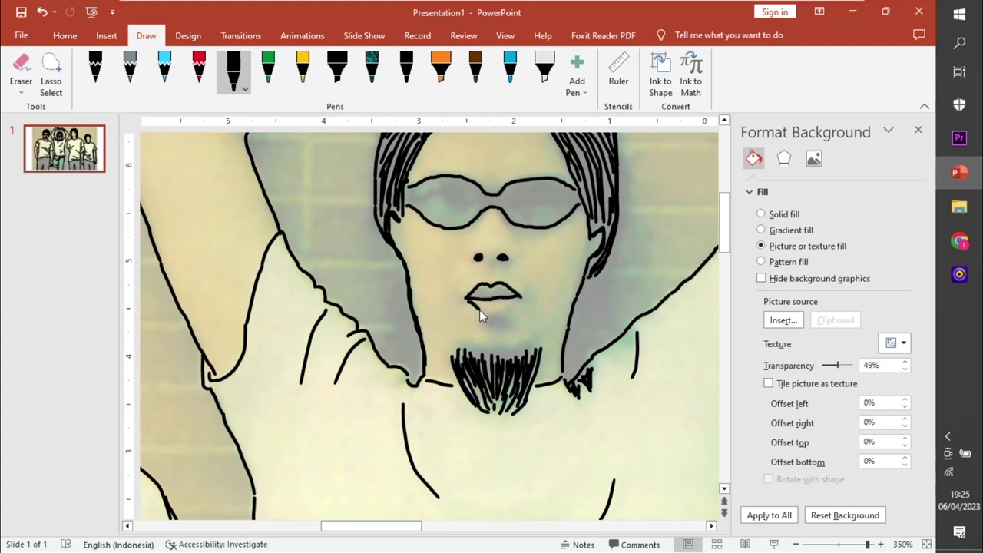
click(848, 545)
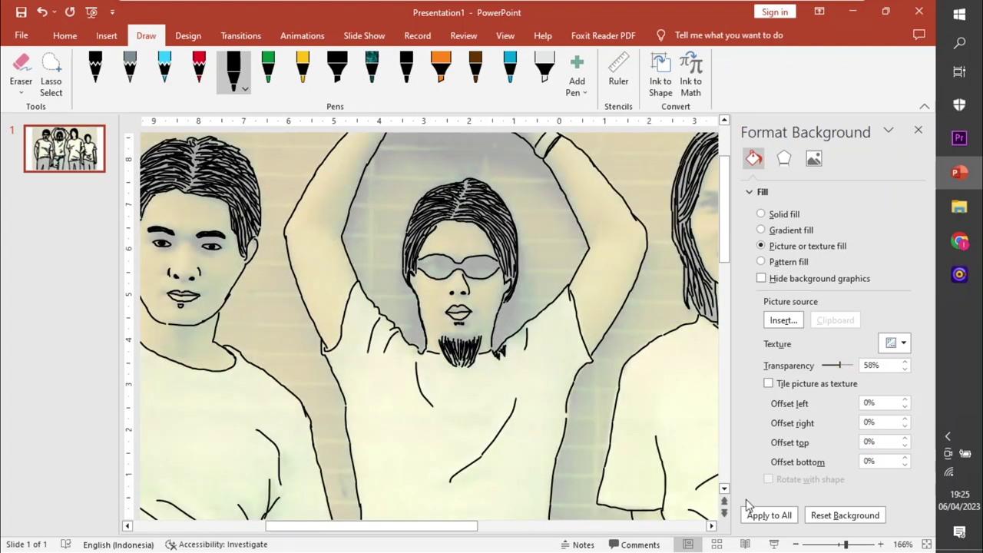
click(712, 526)
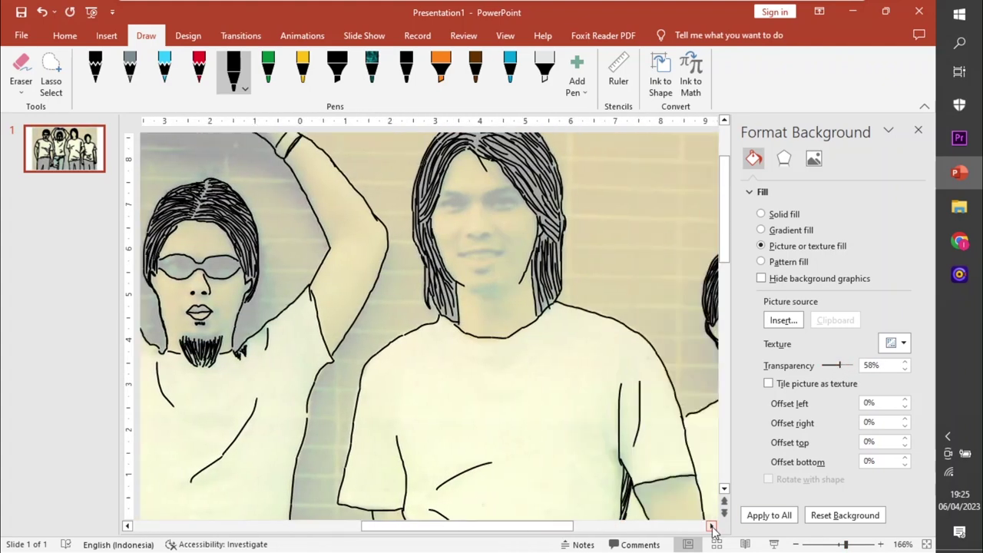
scroll(470, 174, up, 4)
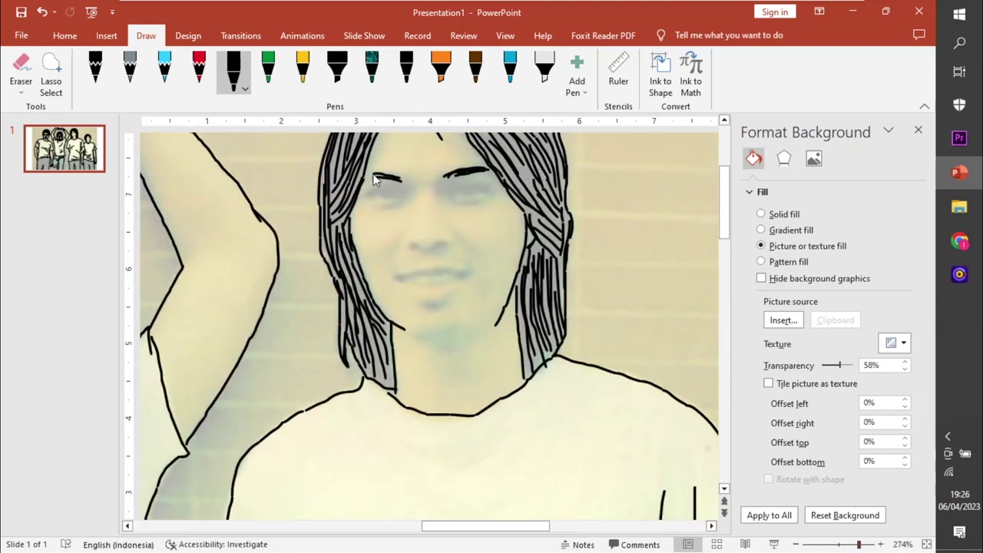
drag(373, 178, 367, 178)
drag(848, 544, 871, 544)
drag(363, 217, 390, 219)
drag(477, 214, 484, 223)
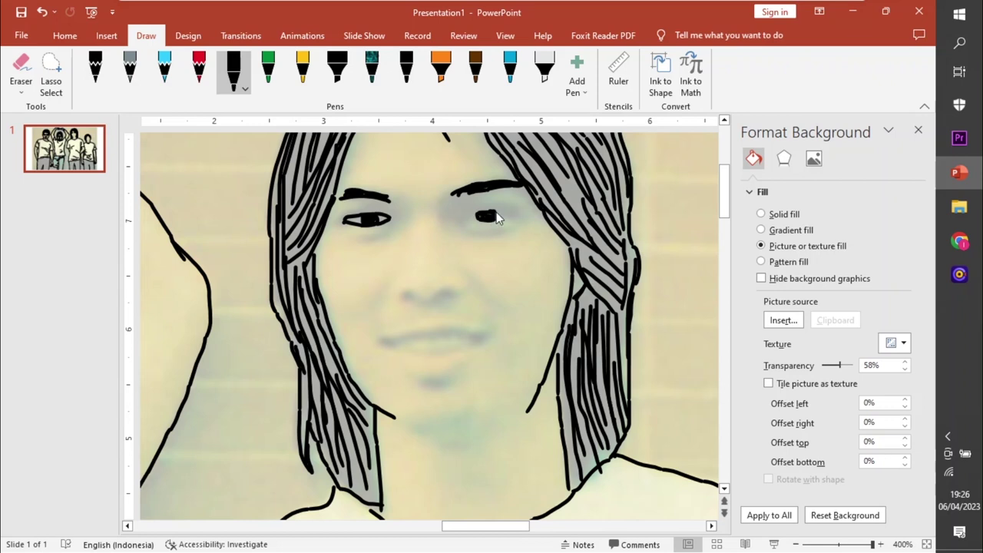
drag(407, 294, 415, 298)
drag(441, 293, 443, 293)
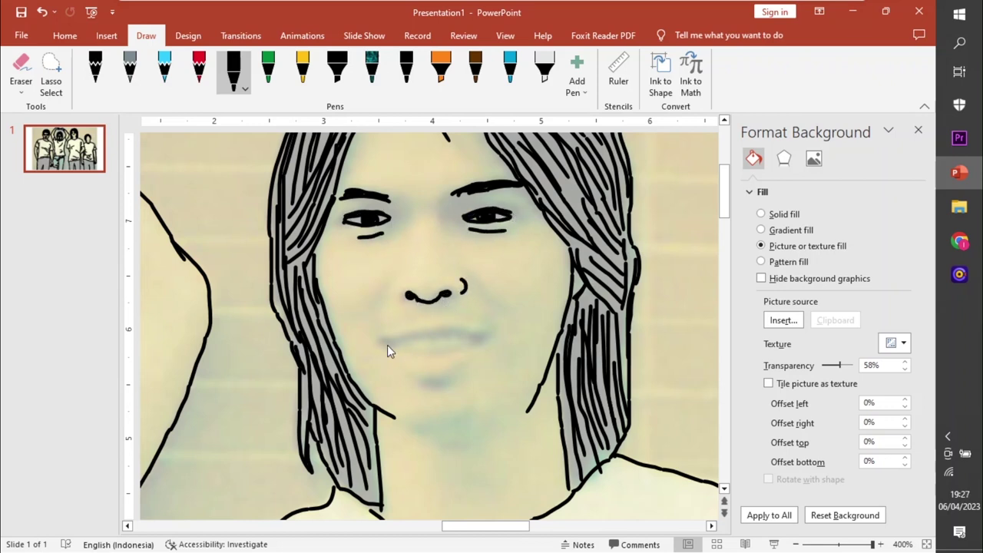
drag(386, 343, 476, 350)
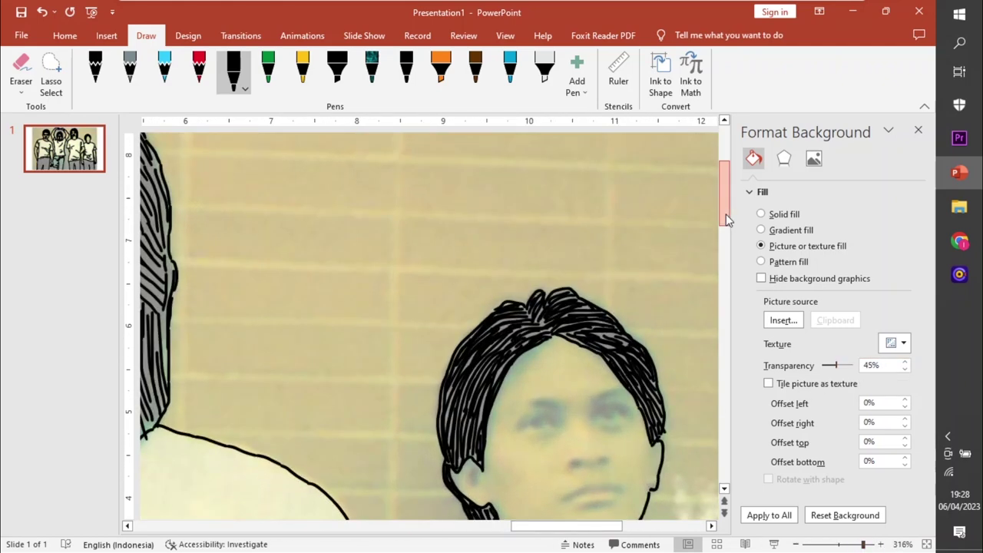
Draw the fourth man's eye with pupil and his upper lip
scroll(626, 148, up, 2)
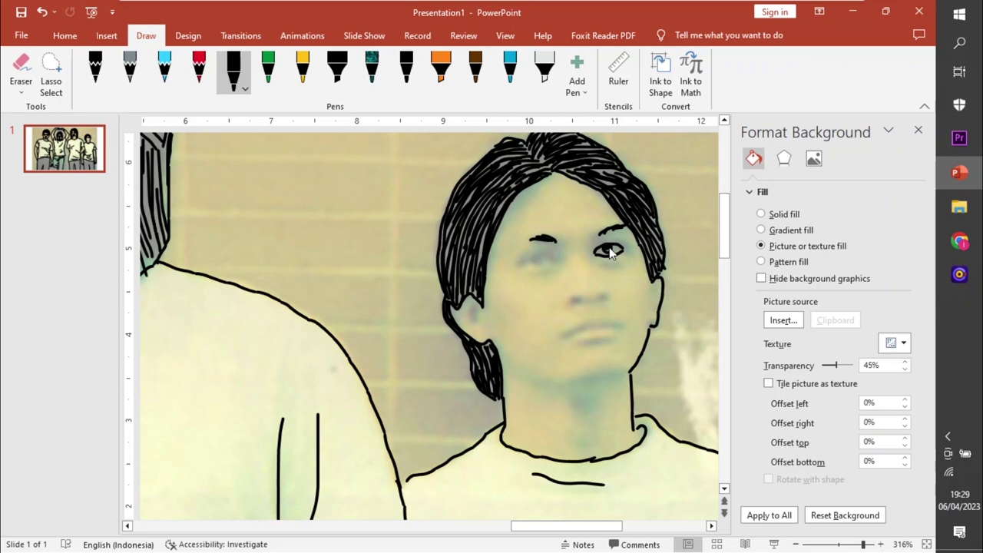
drag(548, 261, 535, 266)
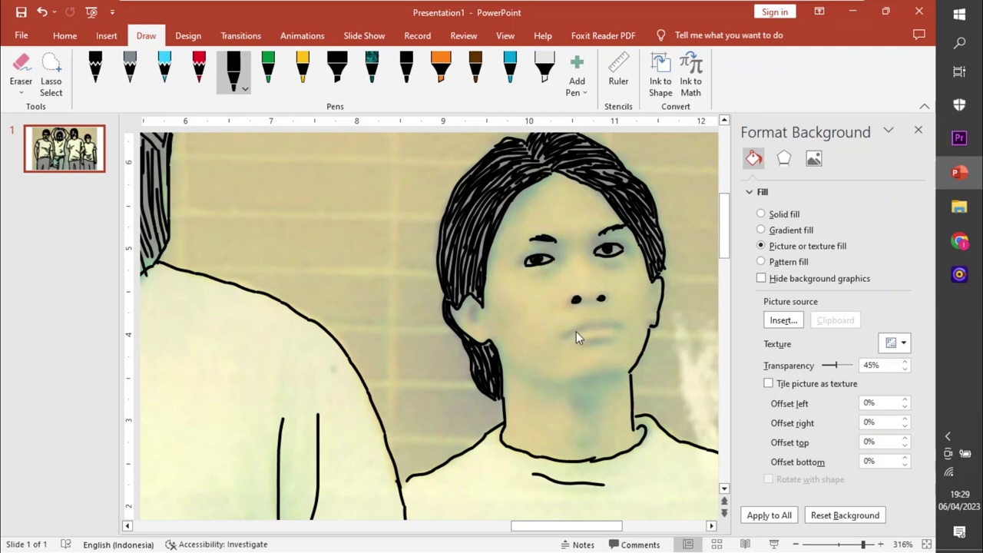
mouse_move(570, 332)
mouse_down()
mouse_move(607, 320)
mouse_move(621, 328)
mouse_up()
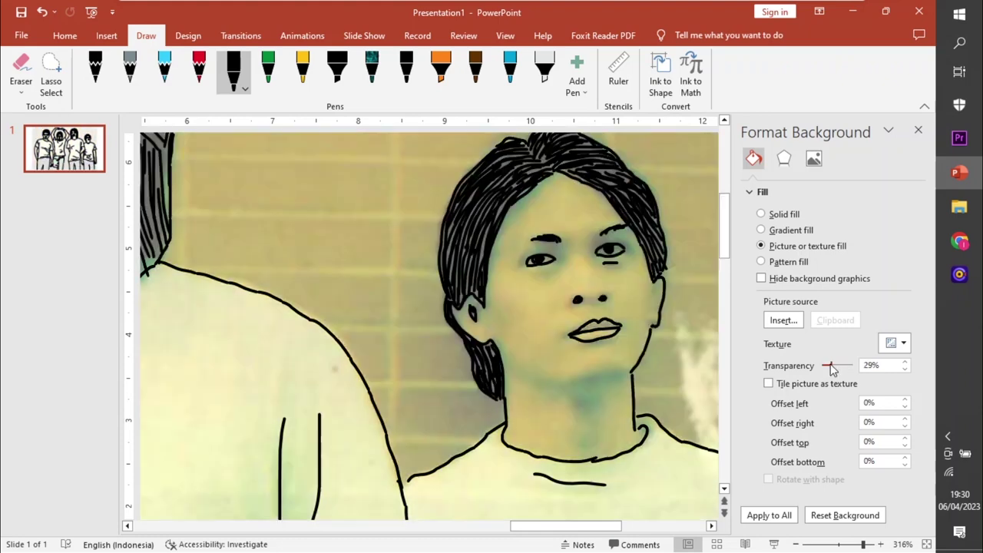
Set the photo's transparency to 100%, save, and paste a copy of the slide as slide 2
drag(829, 365, 851, 365)
scroll(612, 248, down, 5)
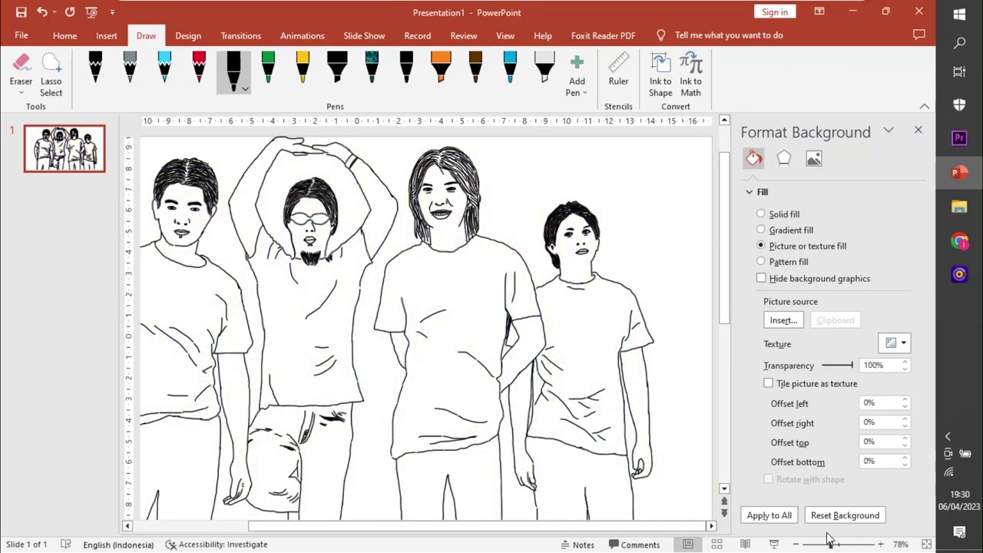
drag(830, 540, 824, 545)
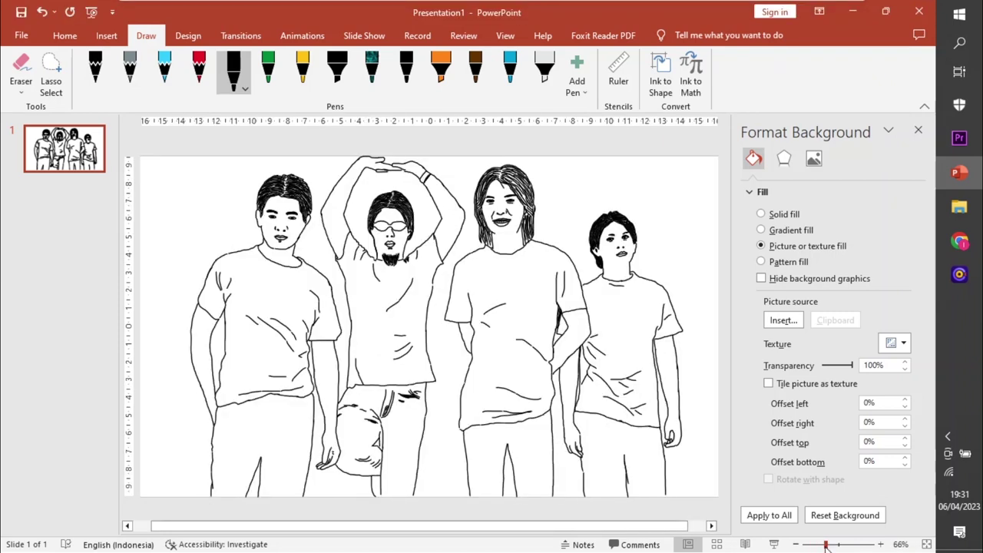
key(ctrl+s)
key(ctrl+v)
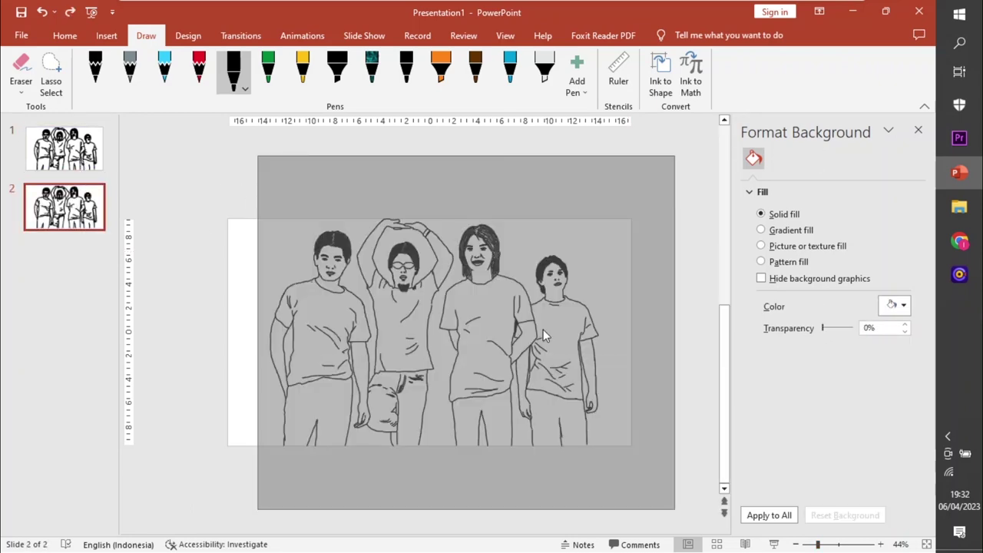
Switch to the green pen and colour the second man's neckline below the beard
click(666, 291)
scroll(490, 469, up, 5)
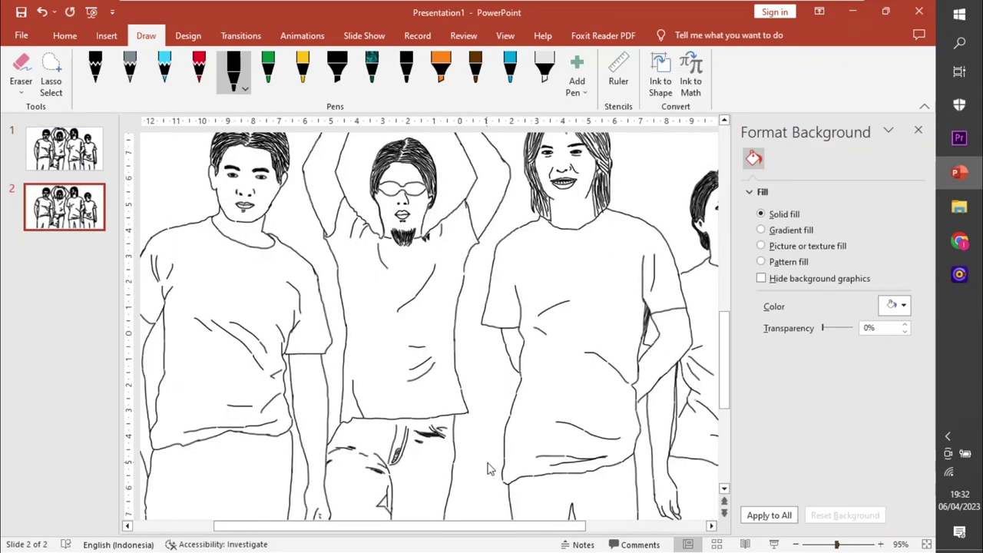
drag(838, 544, 859, 544)
click(269, 69)
drag(333, 220, 345, 257)
scroll(558, 298, up, 3)
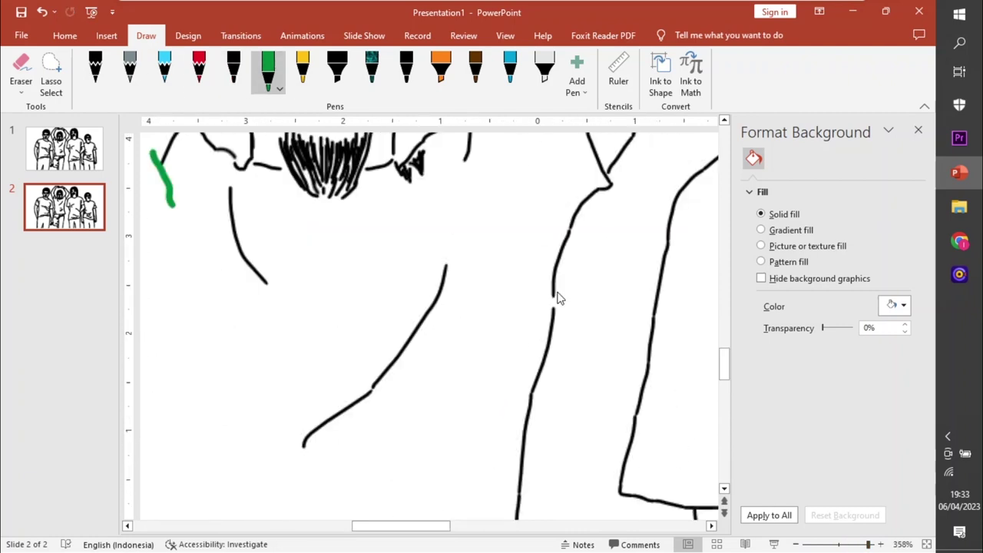
scroll(558, 298, up, 1)
mouse_move(443, 152)
mouse_down()
mouse_move(252, 193)
mouse_move(225, 172)
mouse_up()
drag(192, 138, 235, 184)
drag(459, 137, 398, 198)
scroll(535, 266, up, 5)
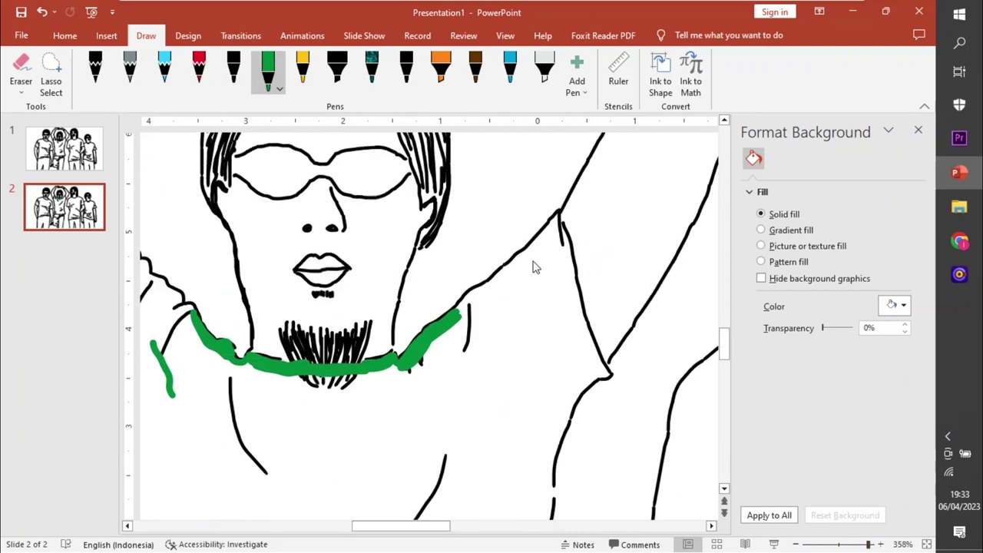
Trace and thicken green along the right shoulder and the shirt area below it
mouse_move(541, 238)
mouse_down()
mouse_move(569, 261)
mouse_move(511, 311)
mouse_move(476, 313)
mouse_move(557, 223)
mouse_move(611, 376)
mouse_move(559, 426)
mouse_move(573, 330)
mouse_up()
click(268, 69)
click(292, 158)
mouse_move(584, 330)
mouse_down()
mouse_move(538, 392)
mouse_move(543, 261)
mouse_move(518, 294)
mouse_move(504, 295)
mouse_move(559, 444)
mouse_move(548, 487)
mouse_up()
mouse_move(519, 365)
mouse_down()
mouse_move(441, 384)
mouse_move(468, 433)
mouse_move(478, 500)
mouse_move(507, 511)
mouse_up()
mouse_move(444, 375)
mouse_down()
mouse_move(375, 413)
mouse_move(368, 377)
mouse_move(266, 385)
mouse_move(219, 377)
mouse_move(146, 401)
mouse_move(258, 454)
mouse_move(274, 509)
mouse_move(391, 478)
mouse_move(483, 425)
mouse_up()
ctrl+scroll(483, 425, down, 10)
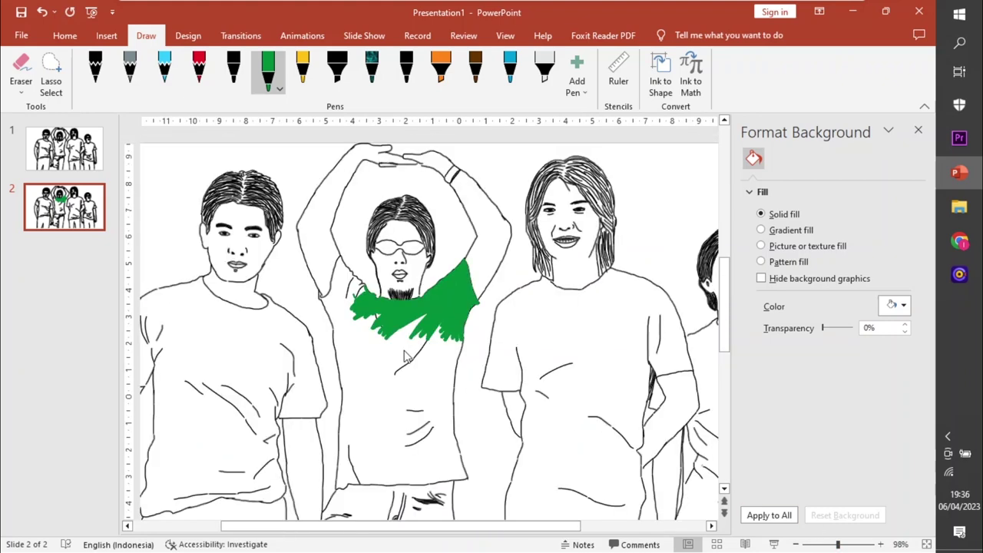
Fill the shirt's middle, right edge and lower white gaps with green
mouse_move(434, 338)
mouse_down()
mouse_move(400, 384)
mouse_move(391, 454)
mouse_move(423, 469)
mouse_up()
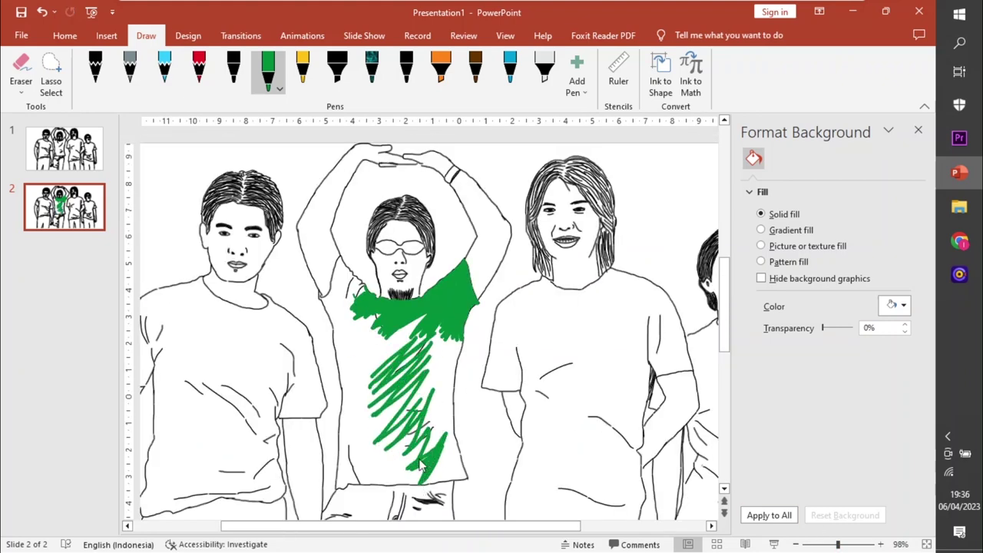
scroll(516, 377, up, 8)
mouse_move(516, 376)
mouse_down()
mouse_move(487, 522)
mouse_move(487, 354)
mouse_move(428, 367)
mouse_move(321, 469)
mouse_up()
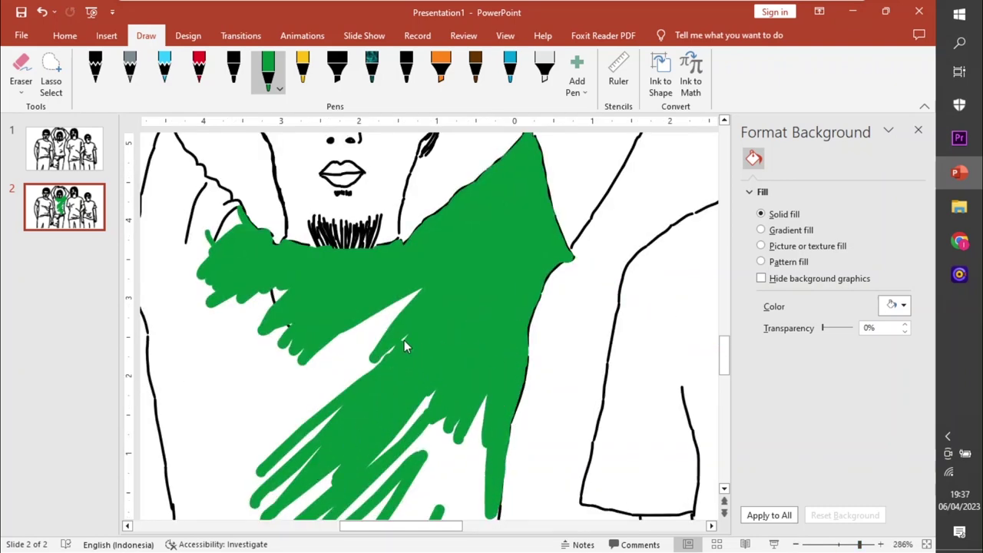
mouse_move(405, 342)
mouse_down()
mouse_move(333, 377)
mouse_move(362, 328)
mouse_up()
mouse_move(407, 461)
mouse_down()
mouse_move(460, 419)
mouse_move(484, 456)
mouse_up()
scroll(485, 456, down, 3)
mouse_move(493, 292)
mouse_down()
mouse_move(511, 460)
mouse_move(458, 242)
mouse_move(476, 322)
mouse_move(441, 276)
mouse_move(447, 268)
mouse_move(463, 373)
mouse_up()
mouse_move(405, 484)
mouse_down()
mouse_move(400, 261)
mouse_move(409, 248)
mouse_move(281, 433)
mouse_move(298, 467)
mouse_move(325, 345)
mouse_move(372, 246)
mouse_move(297, 264)
mouse_move(302, 226)
mouse_up()
scroll(302, 232, down, 3)
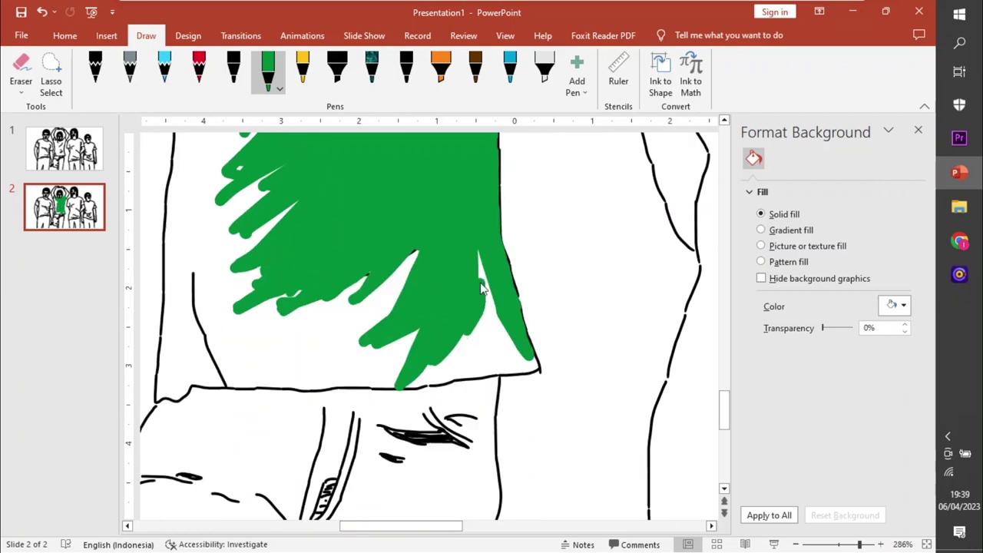
mouse_move(484, 254)
mouse_down()
mouse_move(491, 374)
mouse_move(407, 384)
mouse_move(435, 378)
mouse_up()
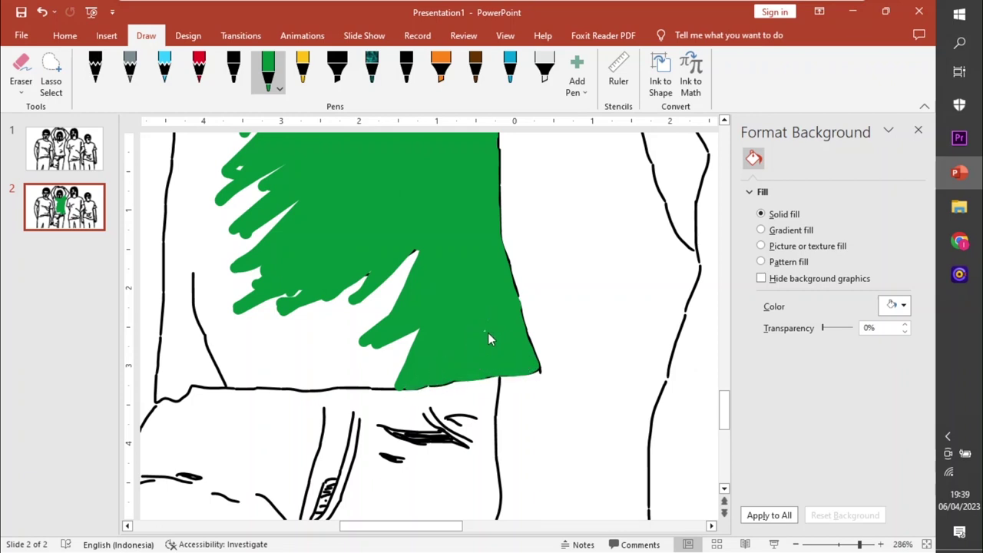
mouse_move(487, 334)
mouse_down()
mouse_move(395, 273)
mouse_move(415, 264)
mouse_move(404, 361)
mouse_move(311, 384)
mouse_move(162, 372)
mouse_move(173, 205)
mouse_move(261, 323)
mouse_move(307, 313)
mouse_move(300, 346)
mouse_move(249, 382)
mouse_up()
Cover the shirt's left side, armpit and top-left shoulder gaps with green
mouse_move(210, 342)
mouse_down()
mouse_move(193, 231)
mouse_move(238, 265)
mouse_up()
scroll(211, 187, up, 3)
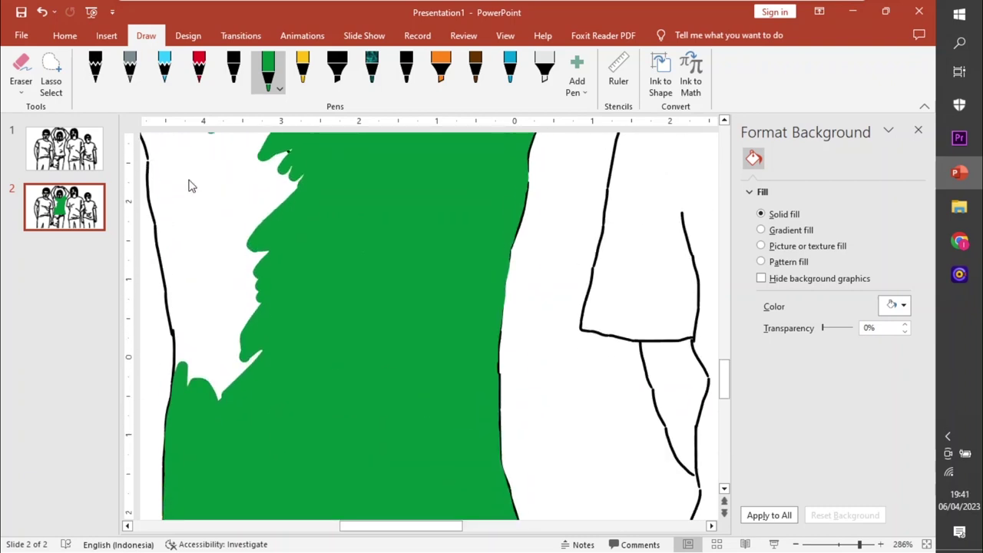
mouse_move(189, 185)
mouse_down()
mouse_move(171, 296)
mouse_move(193, 282)
mouse_move(206, 371)
mouse_move(246, 230)
mouse_up()
mouse_move(172, 353)
mouse_down()
mouse_move(201, 277)
mouse_move(237, 245)
mouse_move(288, 168)
mouse_up()
scroll(308, 281, up, 3)
scroll(327, 331, left, 2)
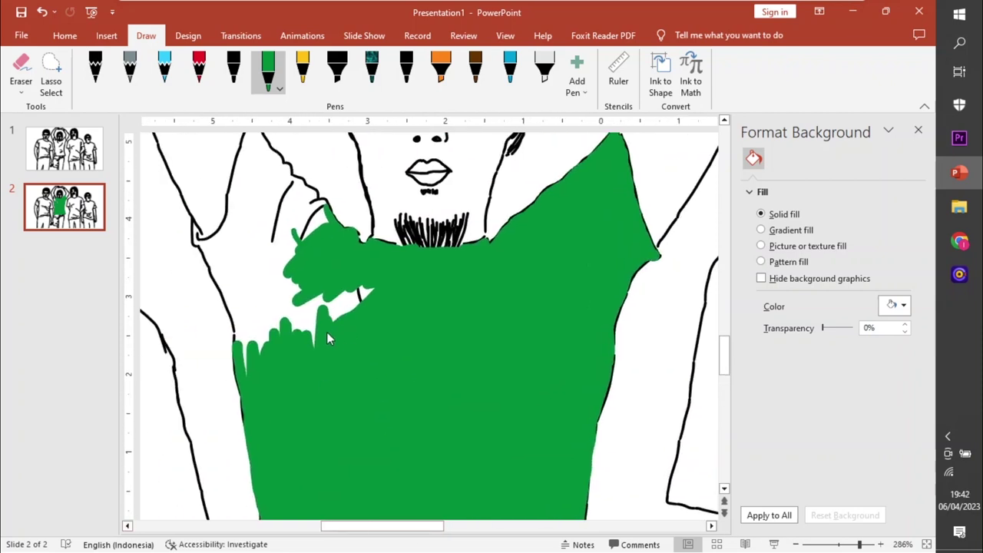
mouse_move(238, 323)
mouse_down()
mouse_move(204, 246)
mouse_move(234, 196)
mouse_move(246, 280)
mouse_move(286, 348)
mouse_up()
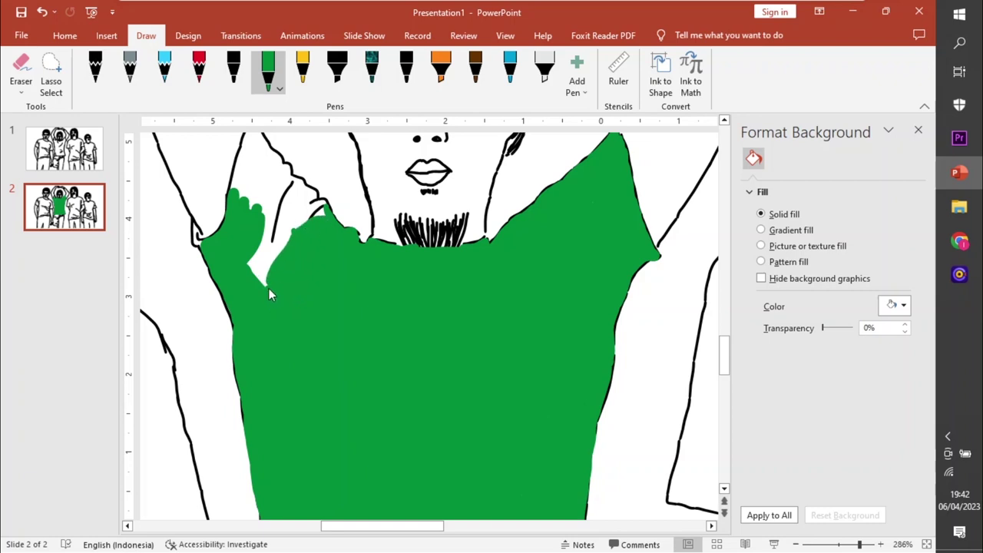
mouse_move(265, 154)
mouse_down()
mouse_move(296, 209)
mouse_move(255, 228)
mouse_up()
scroll(254, 228, up, 1)
drag(194, 257, 201, 286)
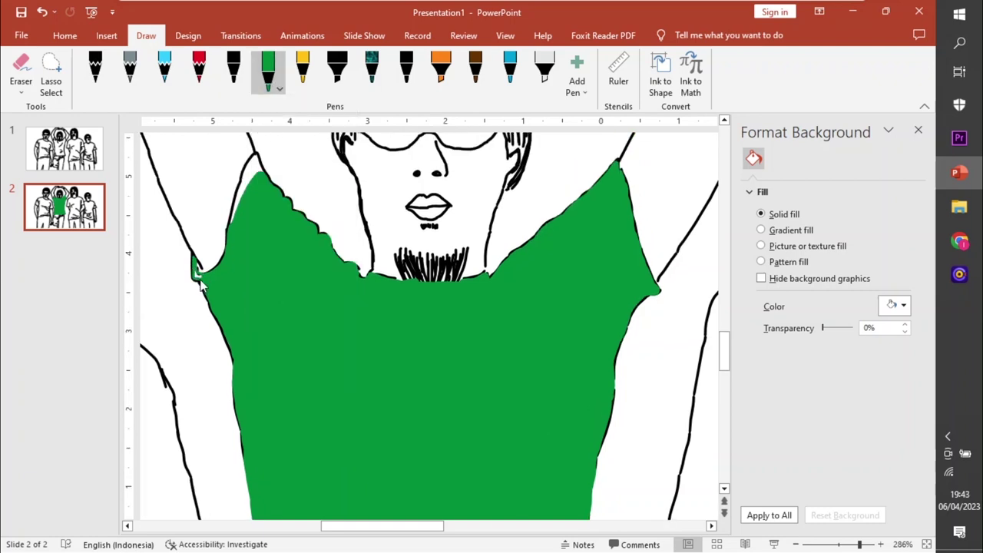
drag(230, 224, 280, 212)
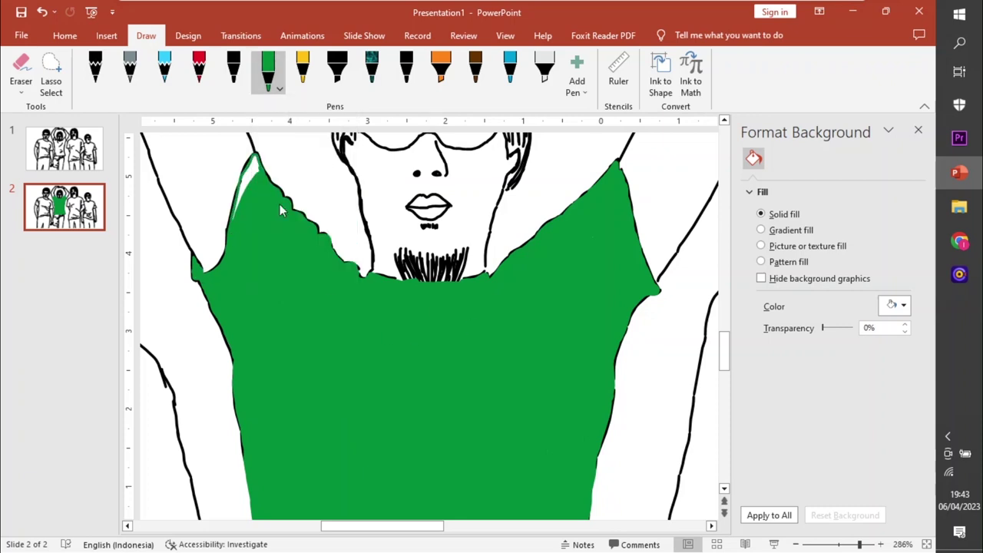
scroll(605, 377, down, 10)
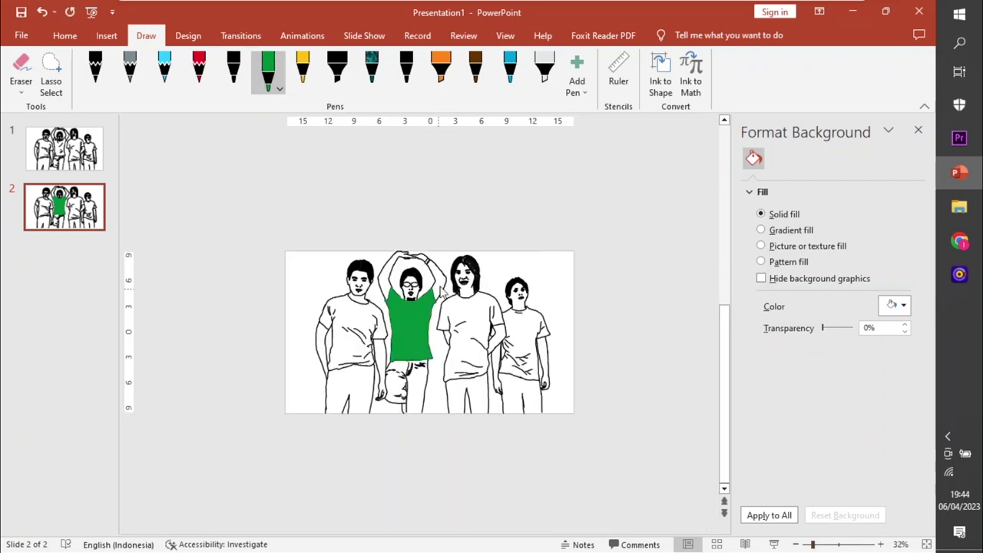
Delete the black line-art from slide 2, then undo and redo to review the edits
click(464, 261)
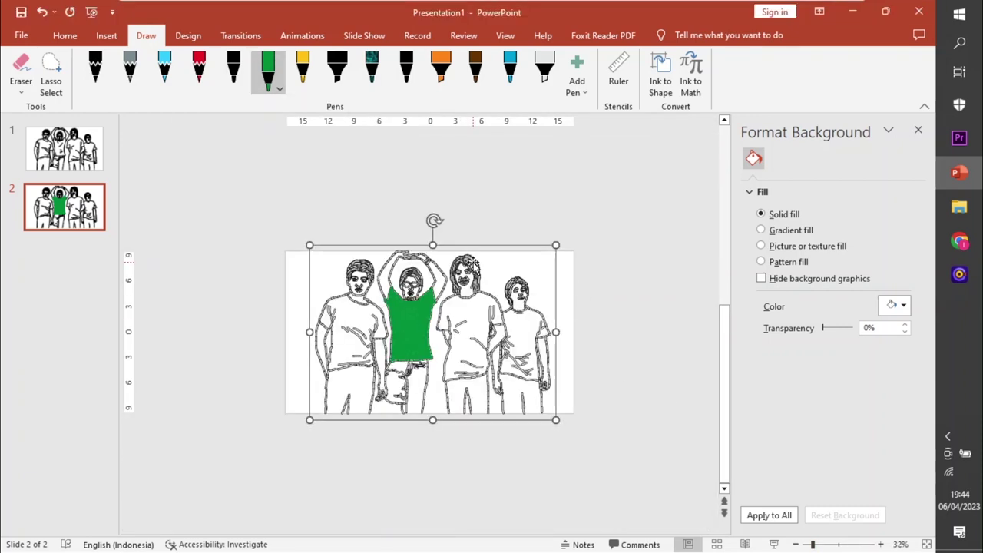
key(Delete)
key(ctrl+z)
key(ctrl+z)
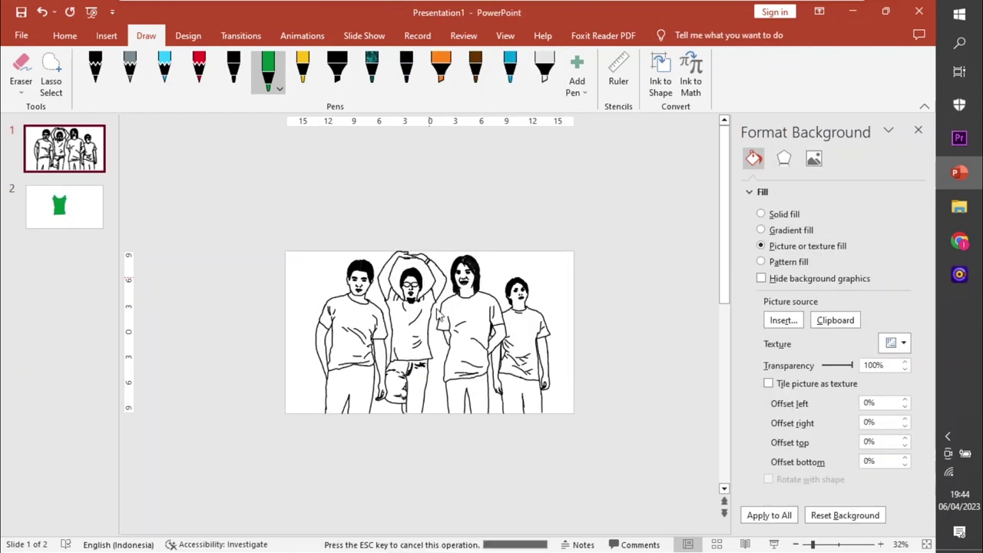
key(ctrl+z)
key(ctrl+z)
key(ctrl+y)
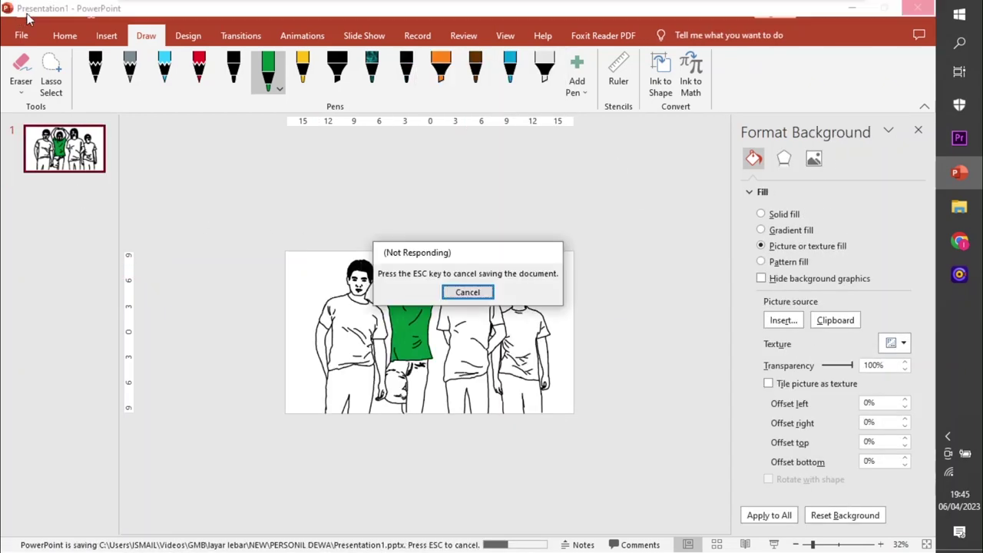
key(ctrl+y)
key(ctrl+z)
key(ctrl+z)
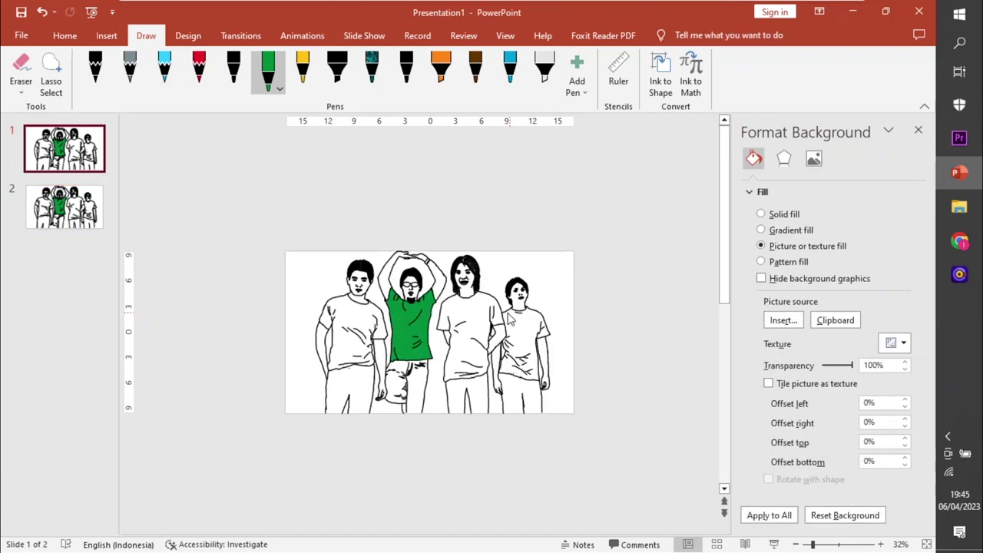
key(ctrl+z)
key(ctrl+y)
Step through the ink edit history until slide 2 holds only the green shirt strokes
key(ctrl+z)
key(ctrl+z)
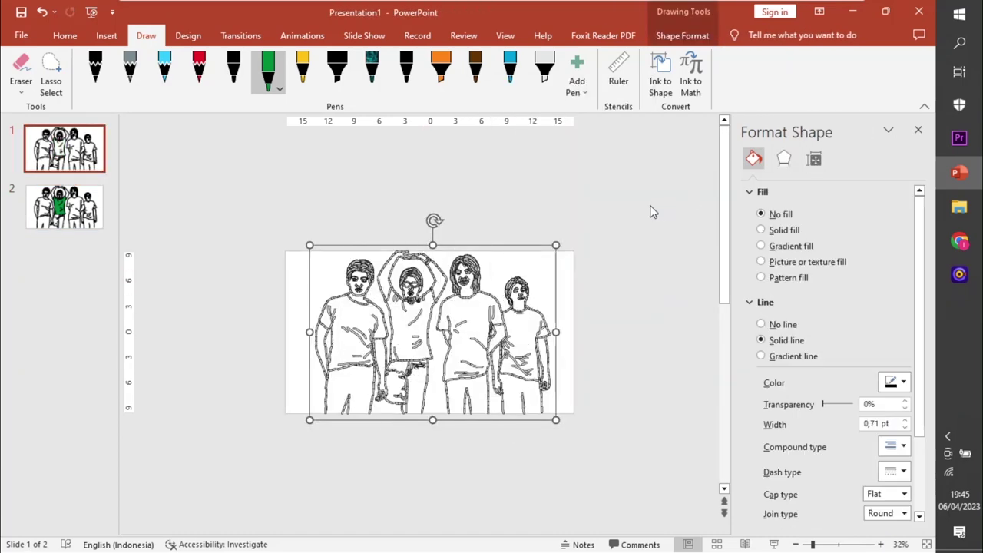
key(ctrl+y)
key(ctrl+y)
key(ctrl+z)
key(ctrl+z)
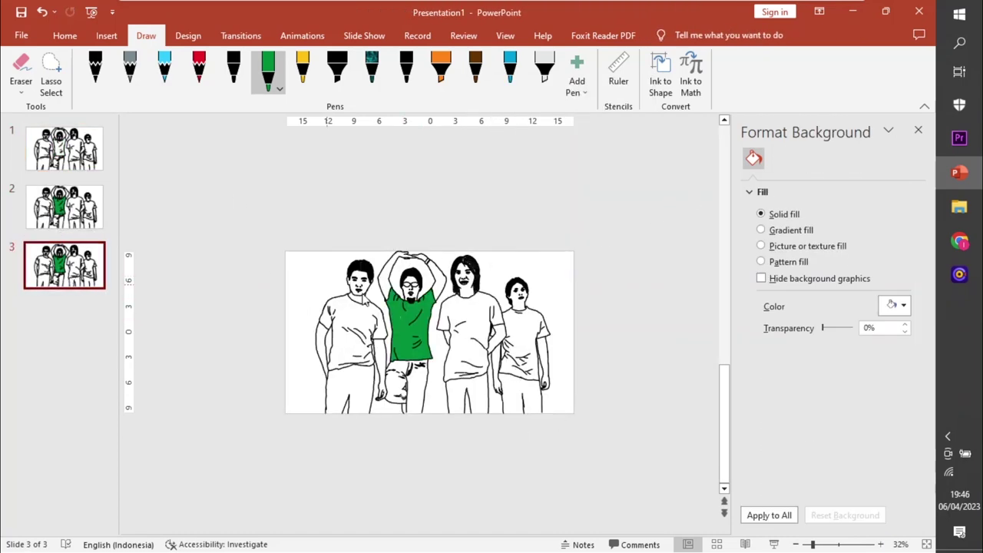
key(ctrl+z)
key(ctrl+z)
key(ctrl+y)
key(ctrl+y)
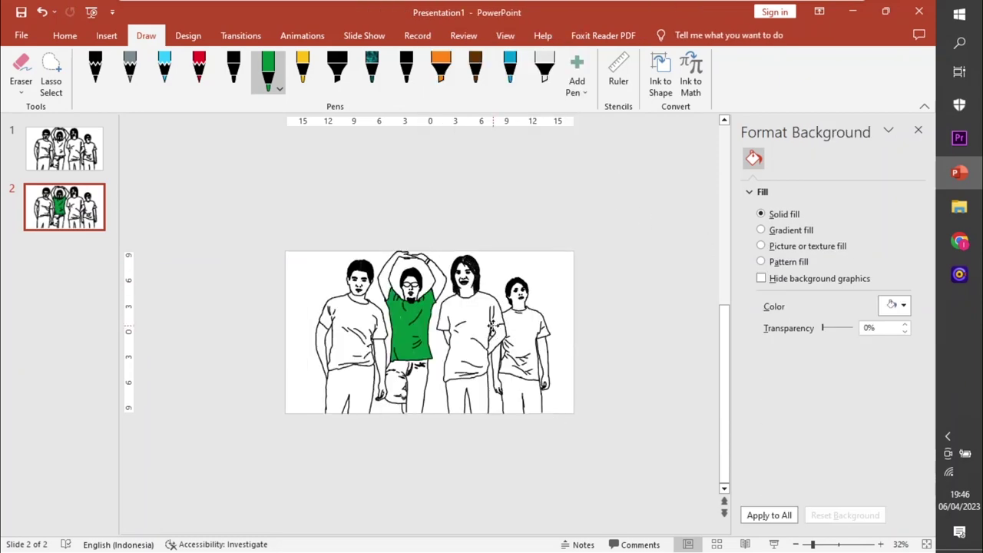
key(ctrl+y)
key(ctrl+y)
key(ctrl+y)
scroll(415, 428, up, 5)
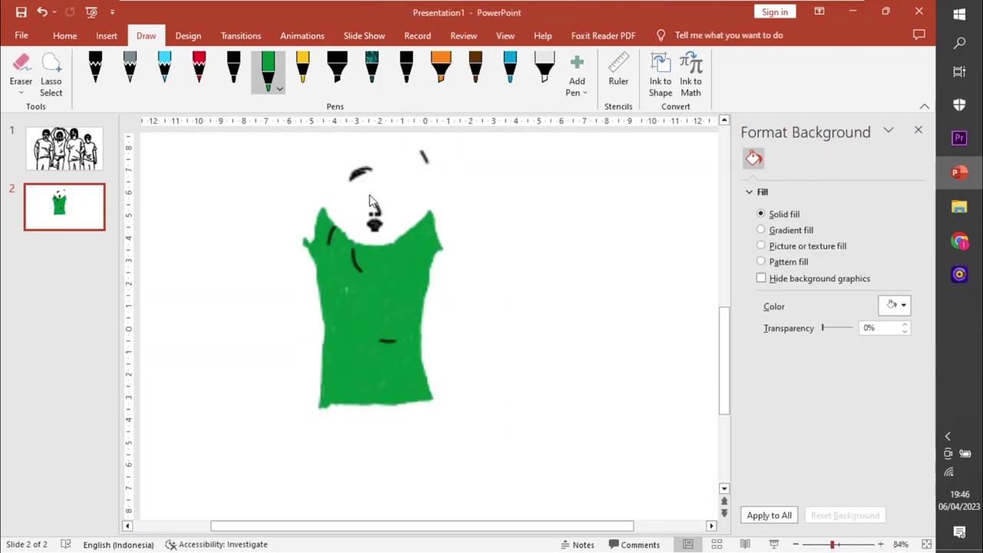
key(ctrl+y)
key(ctrl+z)
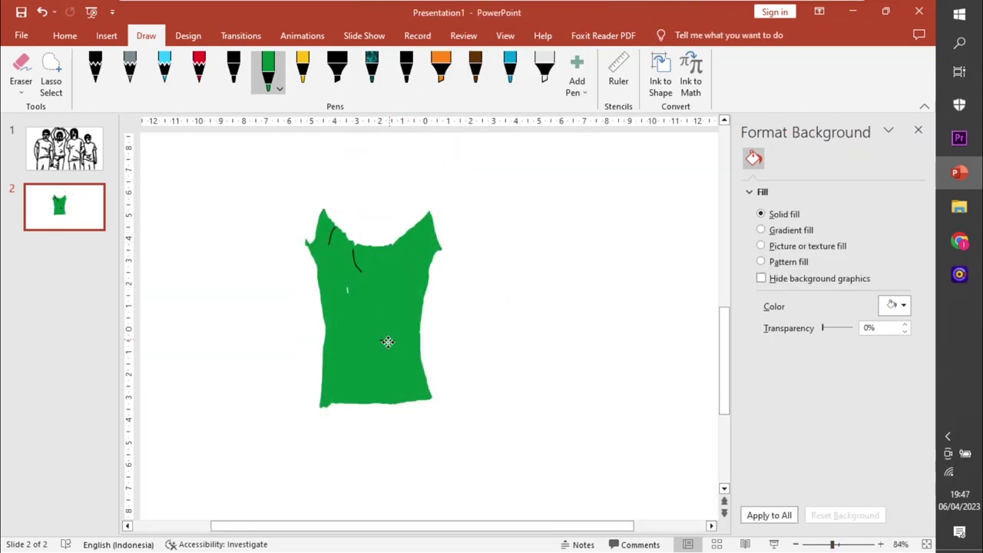
key(ctrl+z)
key(ctrl+y)
key(ctrl+y)
key(ctrl+y)
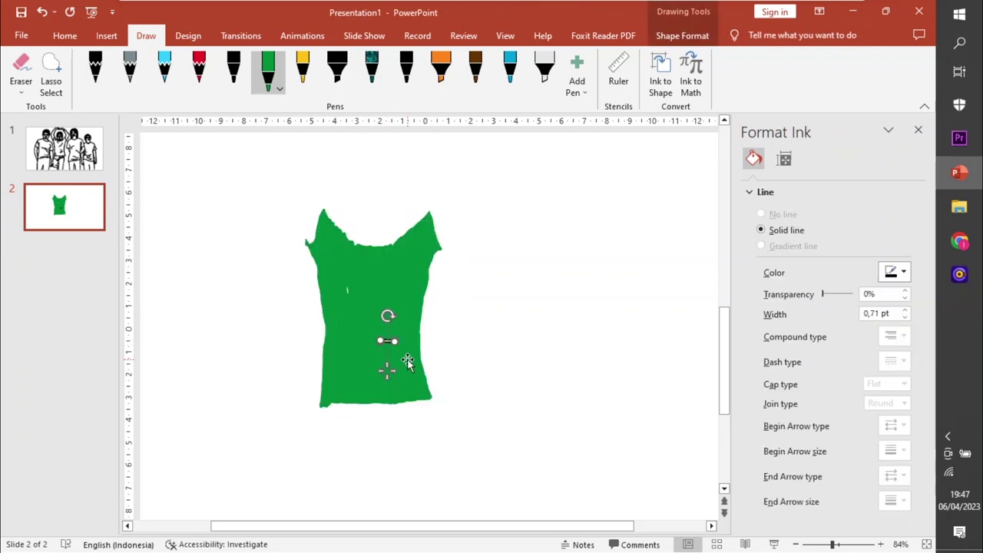
key(ctrl+y)
key(ctrl+z)
key(ctrl+z)
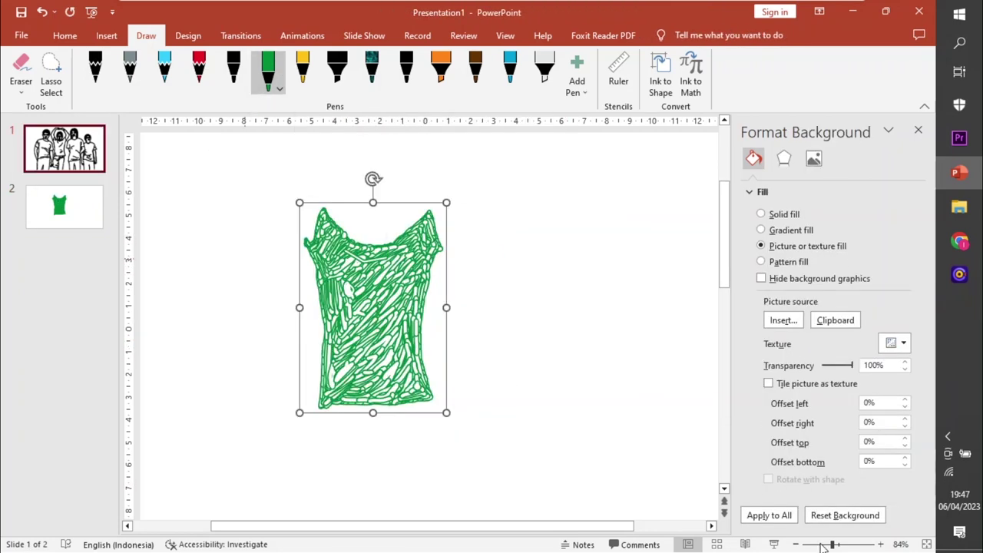
Check slide 1's drawing, delete the extra slide 2, save, and paste a slide copy as slide 2
click(822, 545)
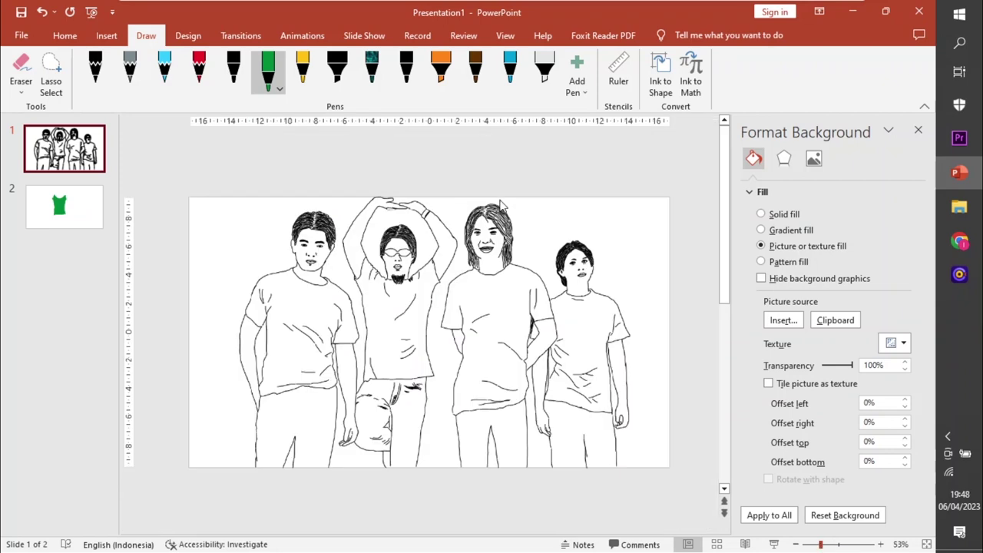
click(500, 218)
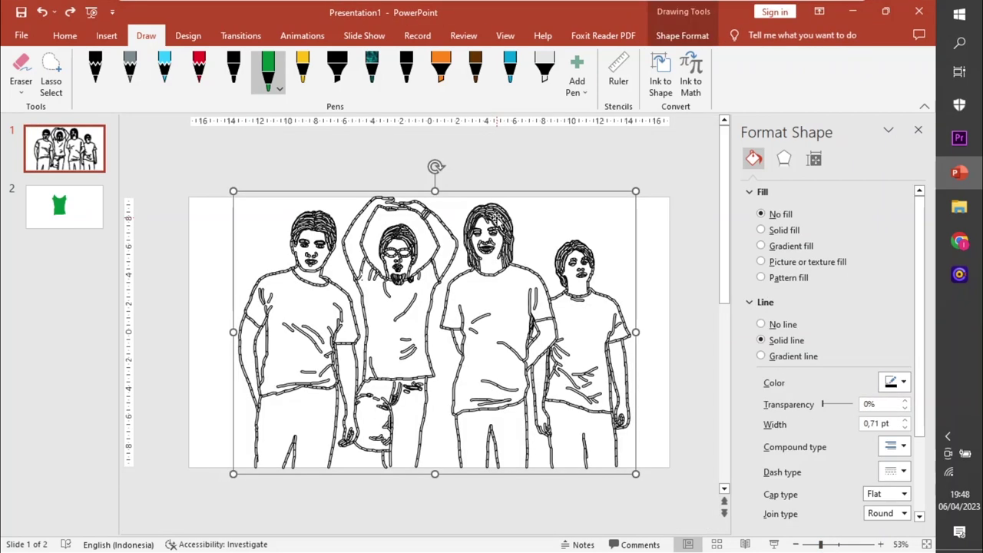
click(444, 155)
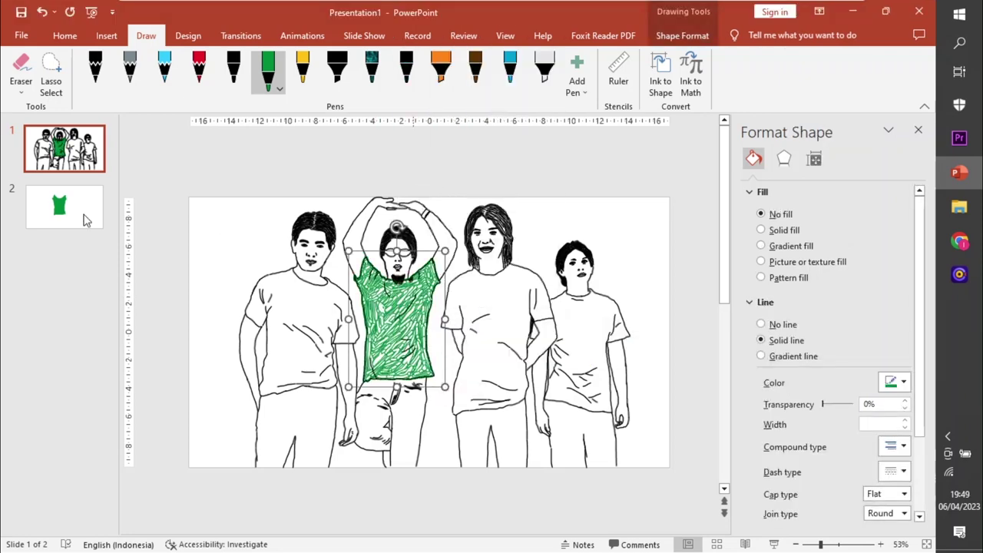
click(81, 211)
key(Delete)
click(21, 12)
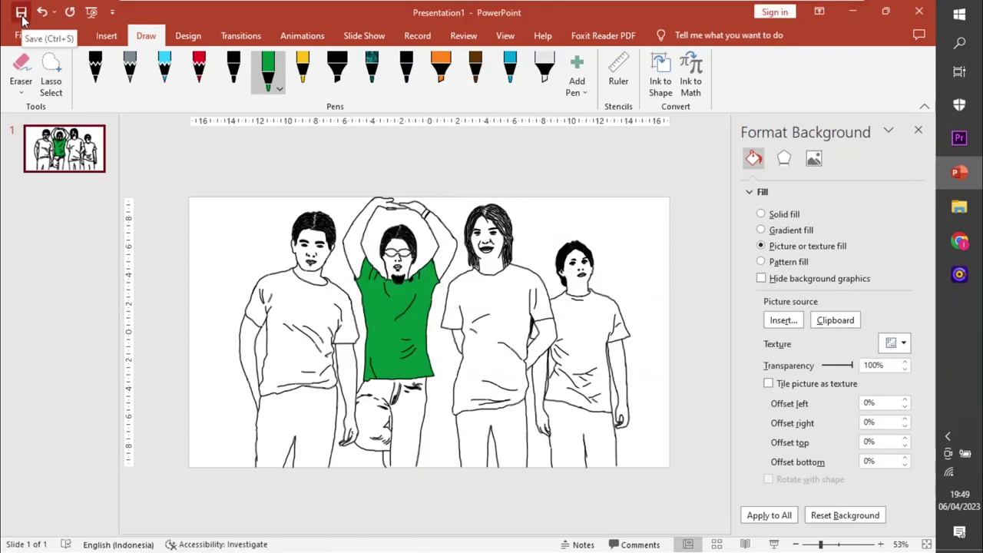
key(ctrl+v)
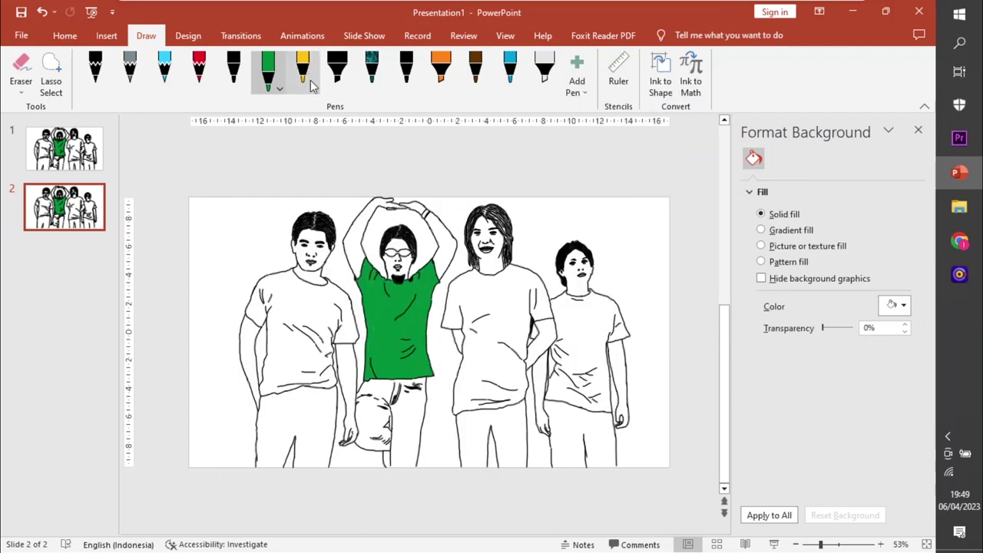
With the yellow pen, ink the third man's shirt edge, sleeve top and right shoulder
click(305, 77)
drag(485, 304, 481, 345)
scroll(482, 346, up, 10)
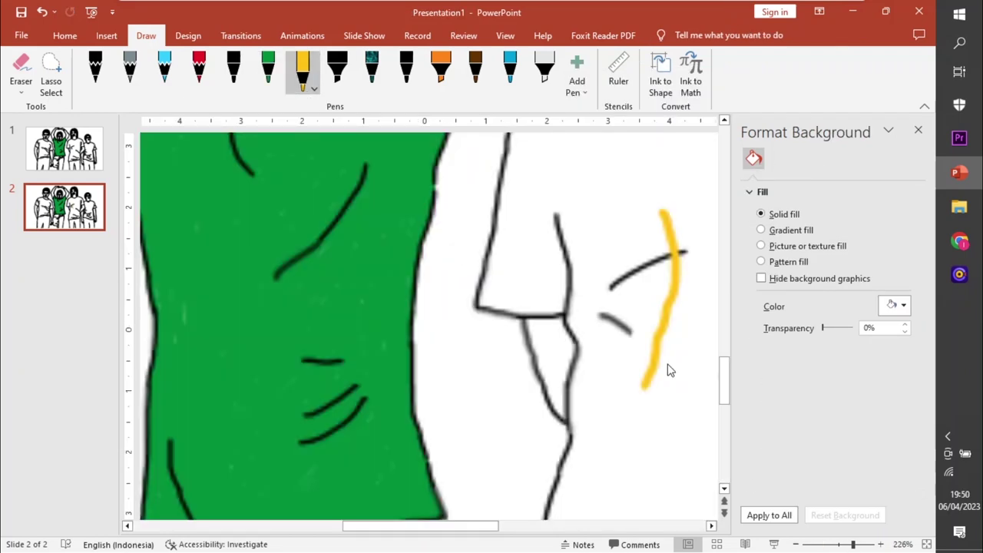
mouse_move(563, 198)
mouse_down()
mouse_move(503, 207)
mouse_move(496, 258)
mouse_up()
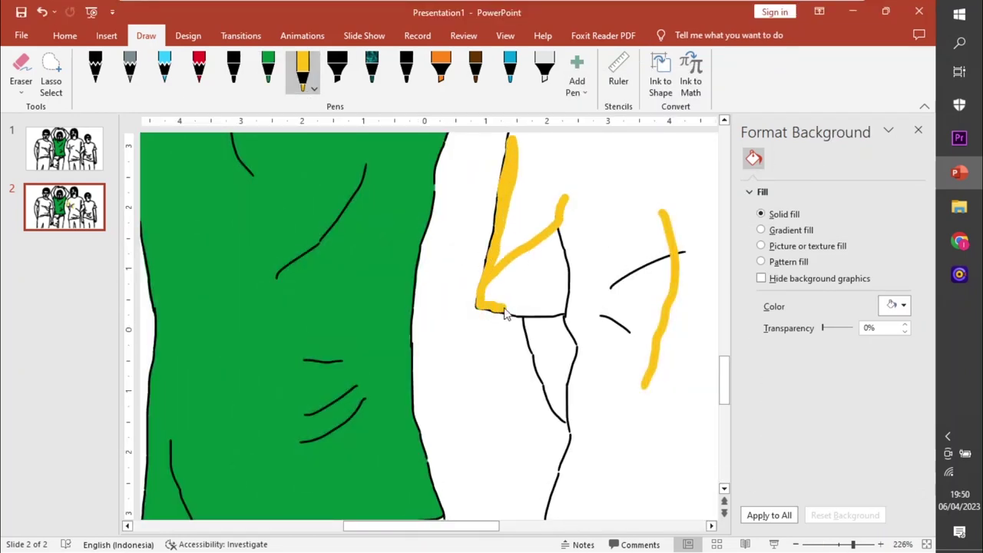
mouse_move(577, 374)
mouse_down()
mouse_move(559, 507)
mouse_move(576, 311)
mouse_move(548, 238)
mouse_up()
drag(506, 288, 572, 188)
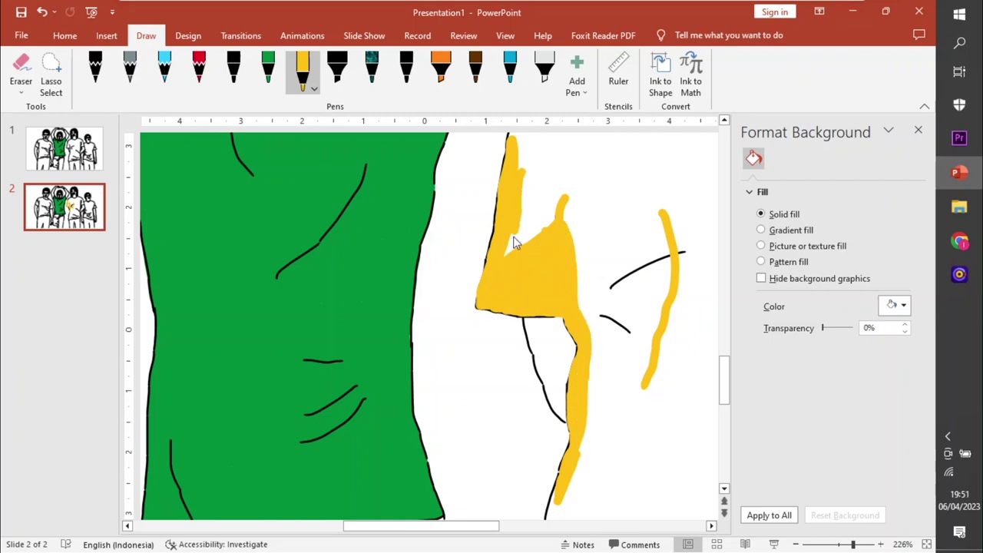
scroll(647, 328, up, 1)
scroll(622, 255, up, 1)
drag(572, 222, 518, 248)
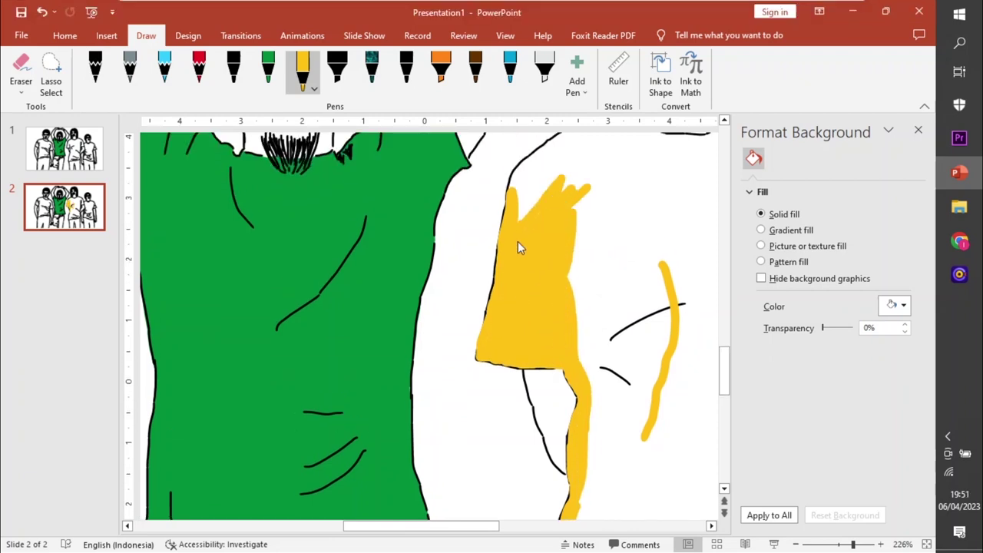
mouse_move(527, 188)
mouse_down()
mouse_move(566, 230)
mouse_move(630, 227)
mouse_move(604, 252)
mouse_move(619, 243)
mouse_up()
scroll(619, 219, up, 2)
drag(572, 374, 659, 264)
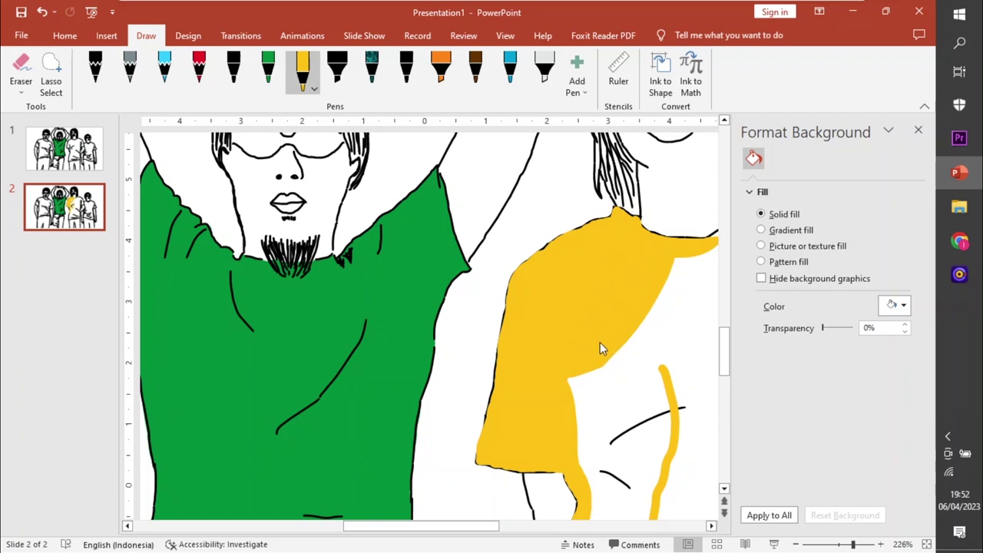
Extend the yellow along the shoulder line and fill the far sleeve and middle white gaps
scroll(665, 294, right, 5)
drag(619, 313, 586, 197)
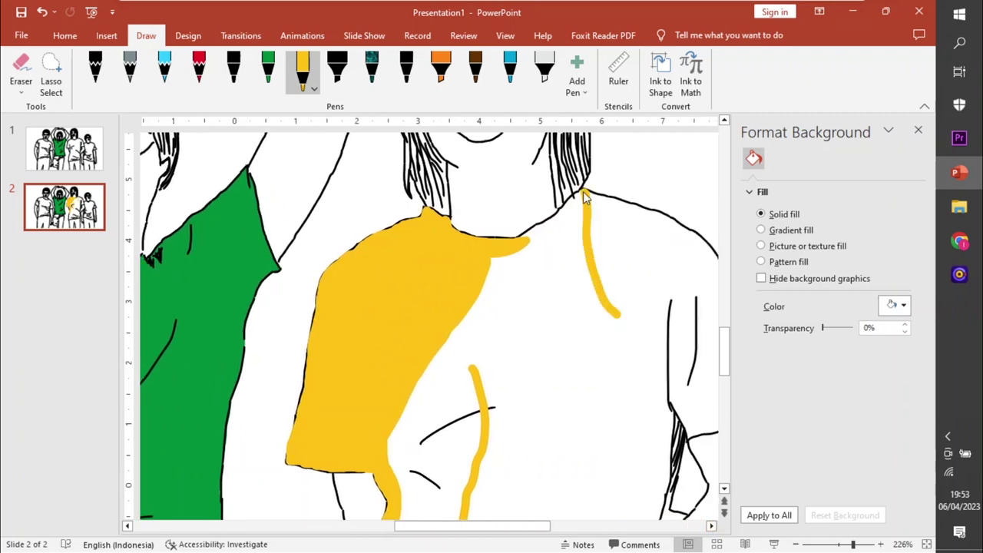
mouse_move(513, 258)
mouse_down()
mouse_move(555, 246)
mouse_move(410, 410)
mouse_move(533, 259)
mouse_move(425, 412)
mouse_move(495, 340)
mouse_up()
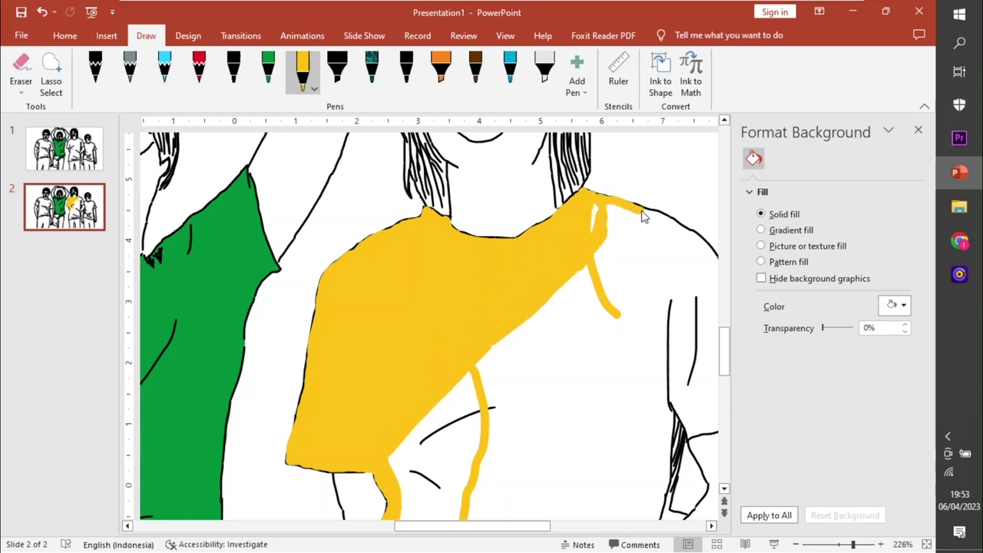
mouse_move(643, 216)
mouse_down()
mouse_move(596, 259)
mouse_move(692, 268)
mouse_move(652, 278)
mouse_move(599, 406)
mouse_move(681, 283)
mouse_move(589, 460)
mouse_move(636, 410)
mouse_up()
click(712, 526)
mouse_move(569, 260)
mouse_down()
mouse_move(621, 398)
mouse_move(593, 300)
mouse_move(588, 323)
mouse_move(620, 399)
mouse_move(553, 442)
mouse_move(588, 355)
mouse_move(558, 424)
mouse_up()
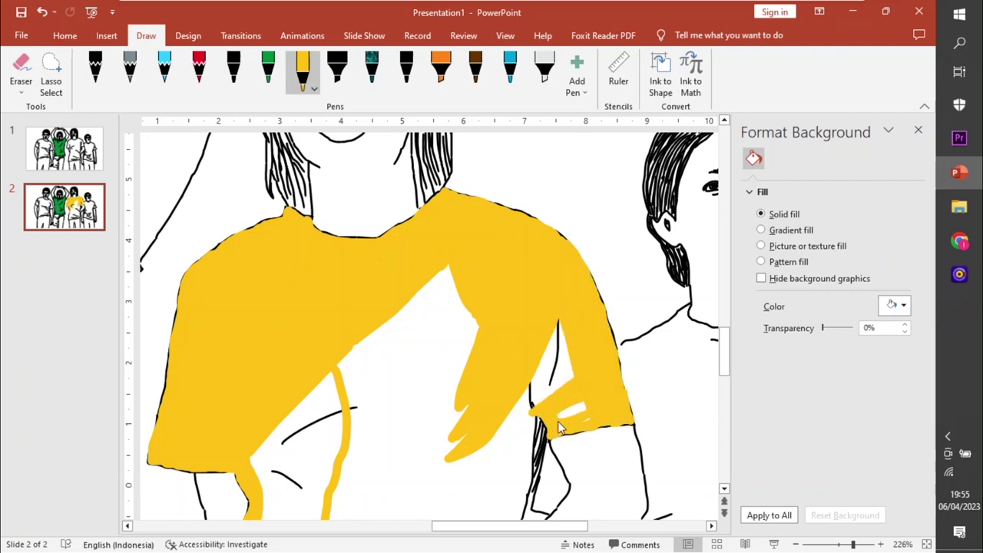
mouse_move(363, 341)
mouse_down()
mouse_move(448, 453)
mouse_move(463, 454)
mouse_up()
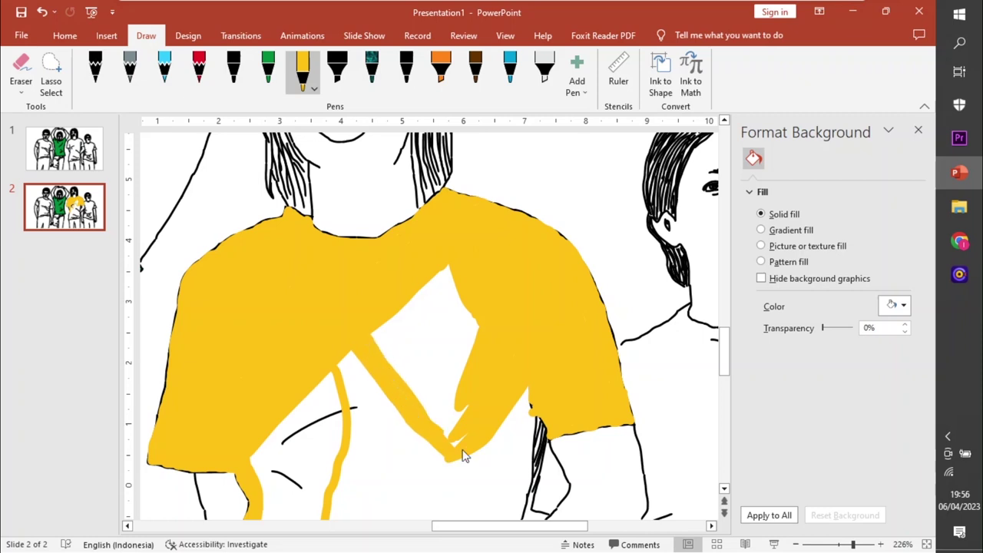
drag(471, 409, 499, 343)
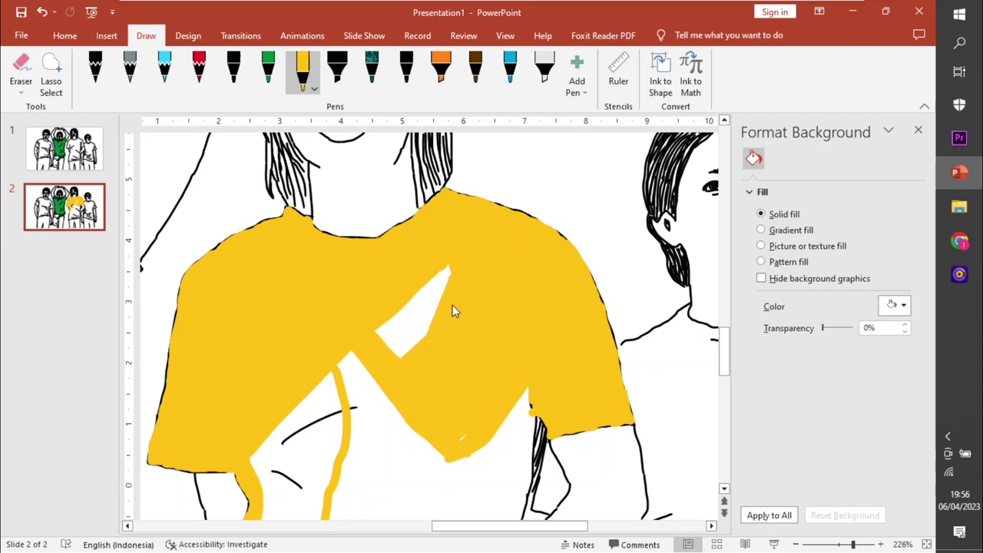
drag(453, 311, 444, 298)
drag(451, 400, 487, 467)
Fill the lower shirt yellow down to the hem with diagonal strokes
scroll(465, 465, down, 3)
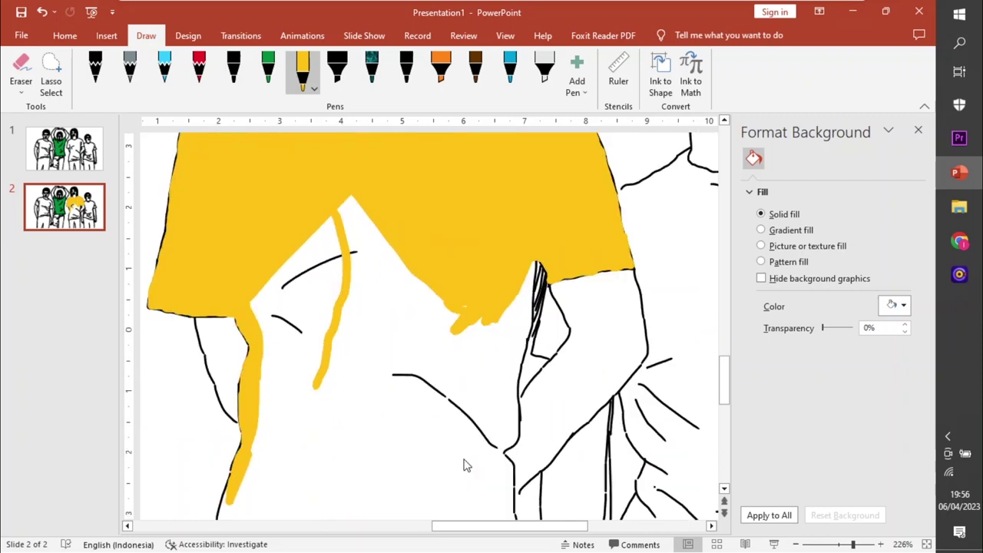
mouse_move(541, 230)
mouse_down()
mouse_move(507, 415)
mouse_move(500, 314)
mouse_move(509, 386)
mouse_move(472, 328)
mouse_move(456, 333)
mouse_move(452, 417)
mouse_up()
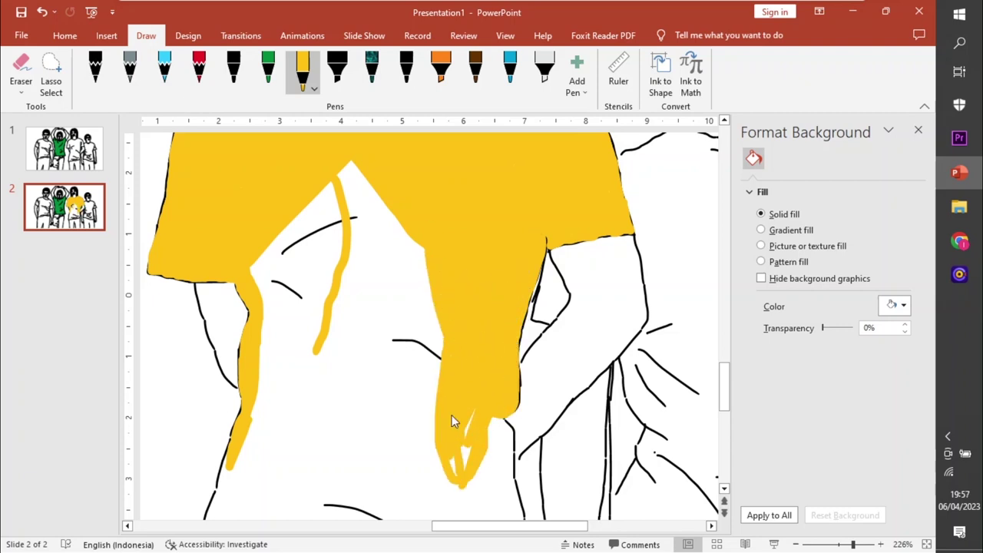
scroll(451, 417, down, 3)
mouse_move(229, 307)
mouse_down()
mouse_move(202, 488)
mouse_move(391, 470)
mouse_move(500, 268)
mouse_move(422, 465)
mouse_move(501, 268)
mouse_up()
mouse_move(521, 370)
mouse_down()
mouse_move(456, 454)
mouse_move(511, 296)
mouse_move(457, 427)
mouse_up()
mouse_move(240, 464)
mouse_down()
mouse_move(341, 351)
mouse_move(442, 183)
mouse_up()
drag(442, 183, 262, 464)
mouse_move(420, 247)
mouse_down()
mouse_move(412, 395)
mouse_move(430, 377)
mouse_move(387, 304)
mouse_move(264, 468)
mouse_move(394, 351)
mouse_up()
drag(394, 350, 327, 453)
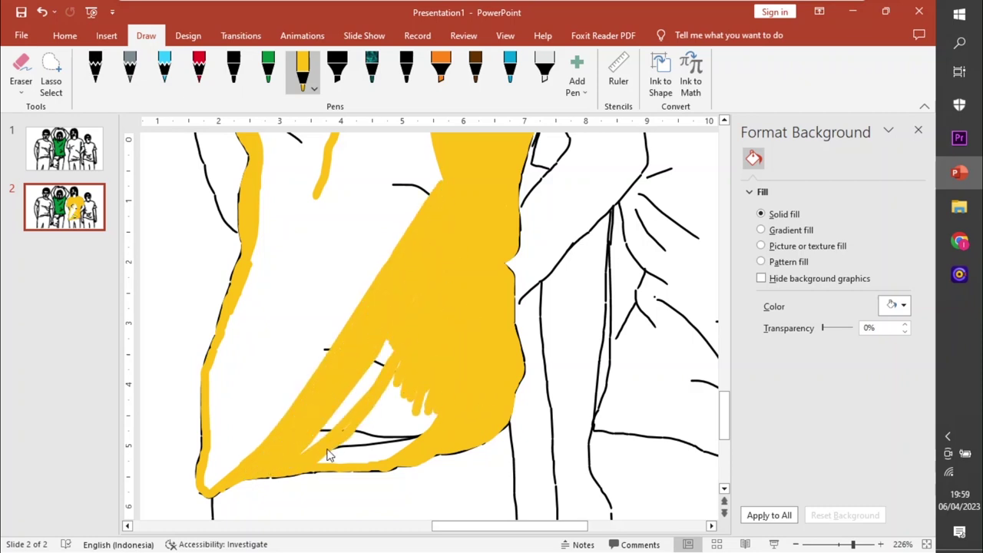
mouse_move(397, 378)
mouse_down()
mouse_move(420, 402)
mouse_move(301, 390)
mouse_move(211, 491)
mouse_move(223, 344)
mouse_up()
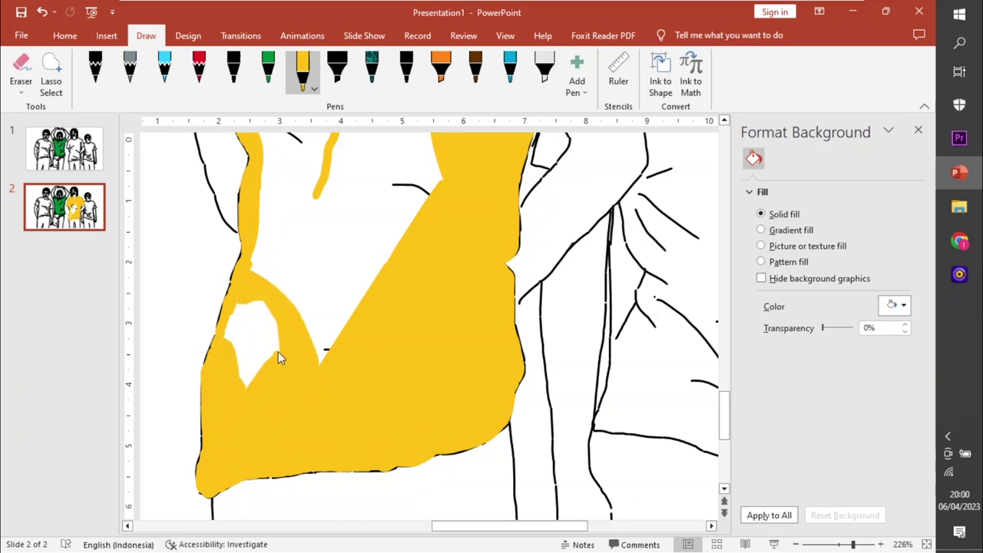
Cover the last white on the shirt's left side and front, save, and zoom out to 106%
mouse_move(278, 357)
mouse_down()
mouse_move(270, 373)
mouse_move(380, 263)
mouse_move(318, 307)
mouse_move(354, 287)
mouse_up()
scroll(315, 334, up, 3)
mouse_move(253, 278)
mouse_down()
mouse_move(277, 369)
mouse_move(292, 314)
mouse_move(296, 228)
mouse_move(349, 188)
mouse_move(402, 259)
mouse_up()
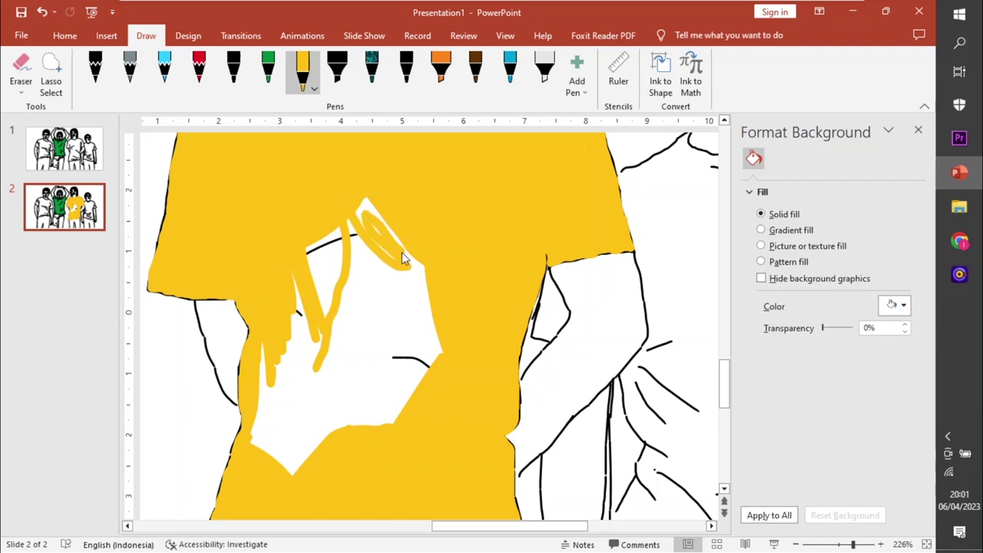
mouse_move(430, 363)
mouse_down()
mouse_move(381, 430)
mouse_move(286, 336)
mouse_move(417, 366)
mouse_move(350, 427)
mouse_up()
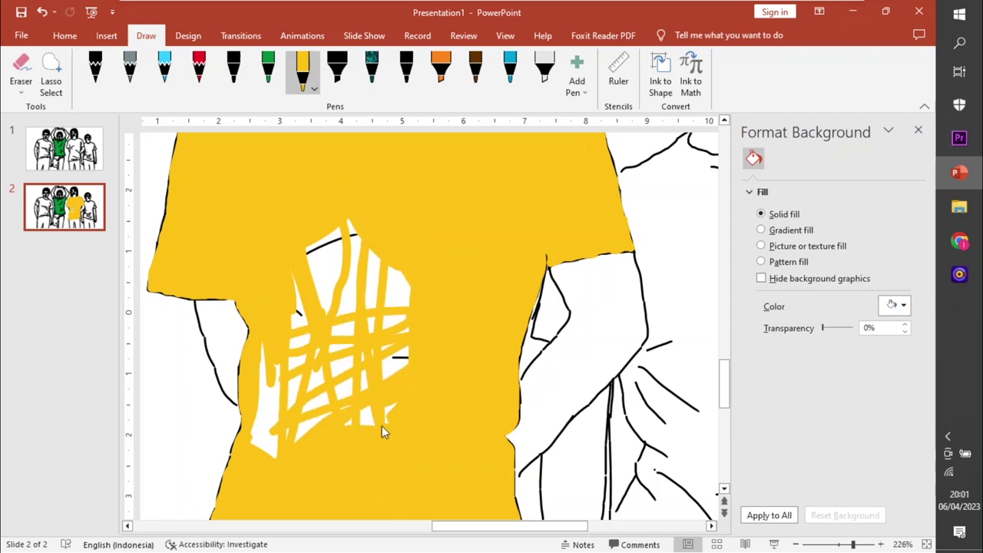
mouse_move(387, 354)
mouse_down()
mouse_move(362, 367)
mouse_move(344, 331)
mouse_move(346, 356)
mouse_move(313, 298)
mouse_up()
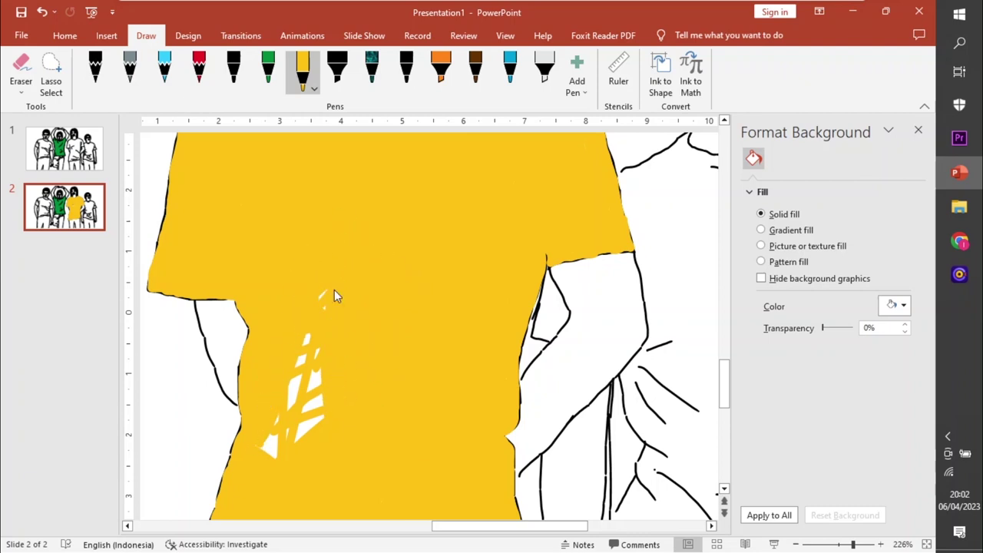
drag(323, 377, 312, 427)
key(ctrl+s)
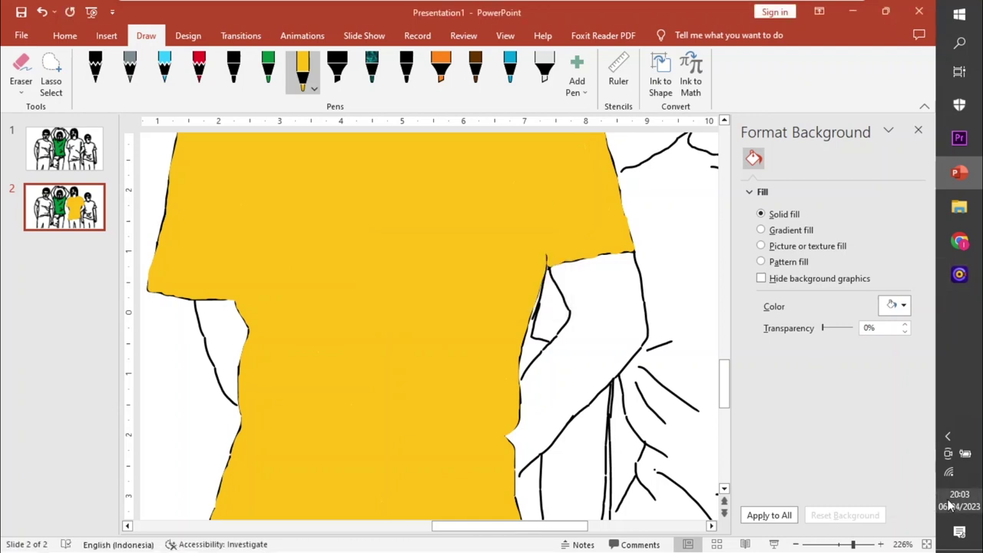
click(839, 544)
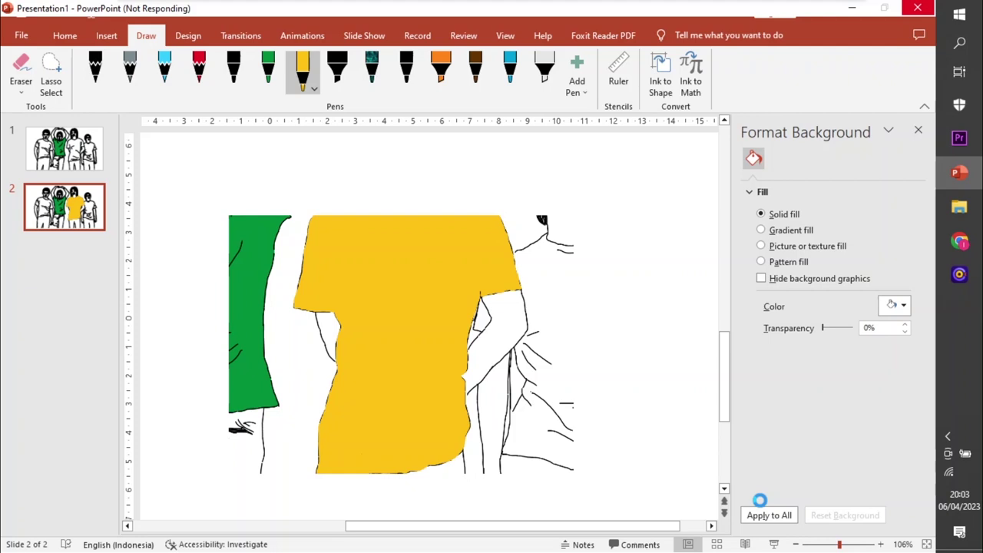
Undo the stray change, delete the stray yellow ink scribble, and save
mouse_move(959, 241)
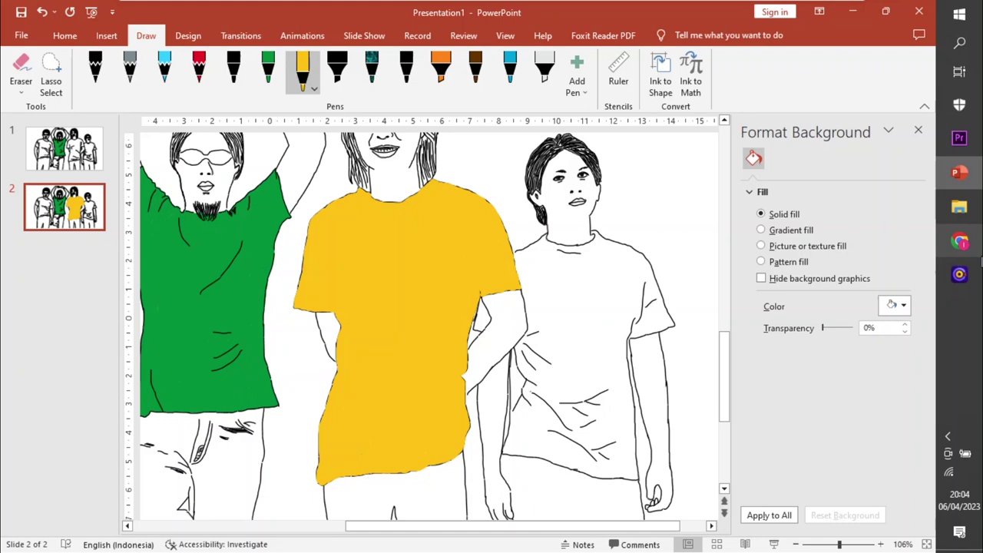
scroll(630, 418, up, 3)
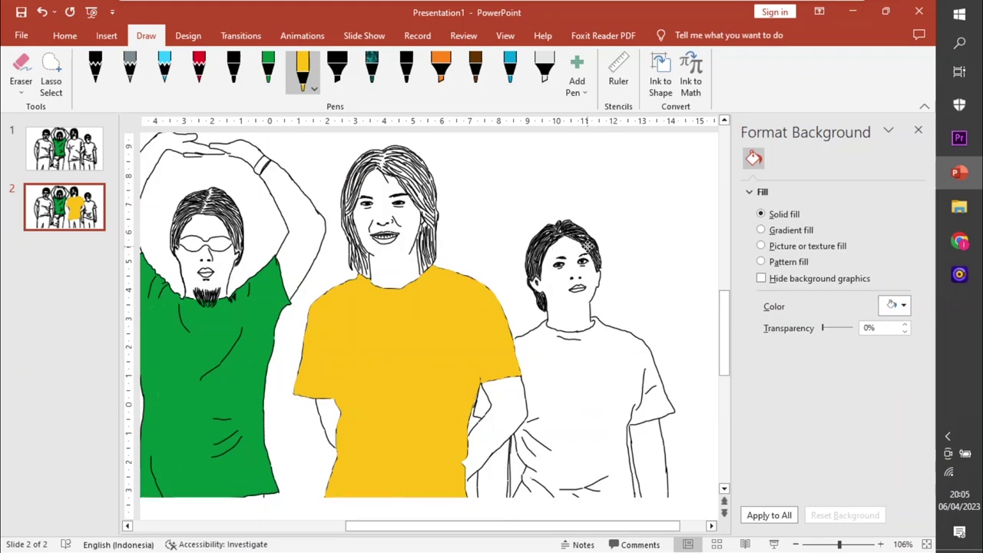
key(ctrl+z)
click(506, 326)
key(ctrl+z)
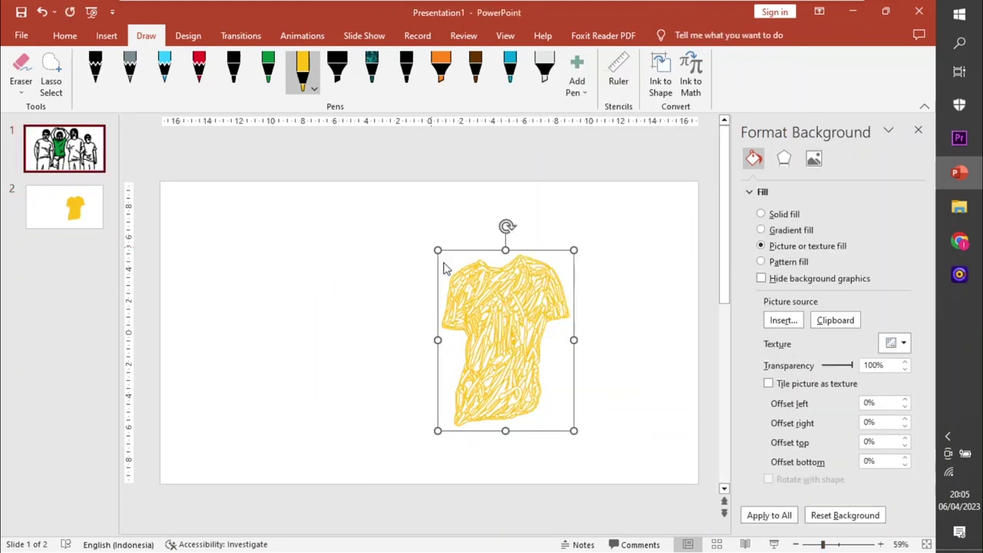
key(Delete)
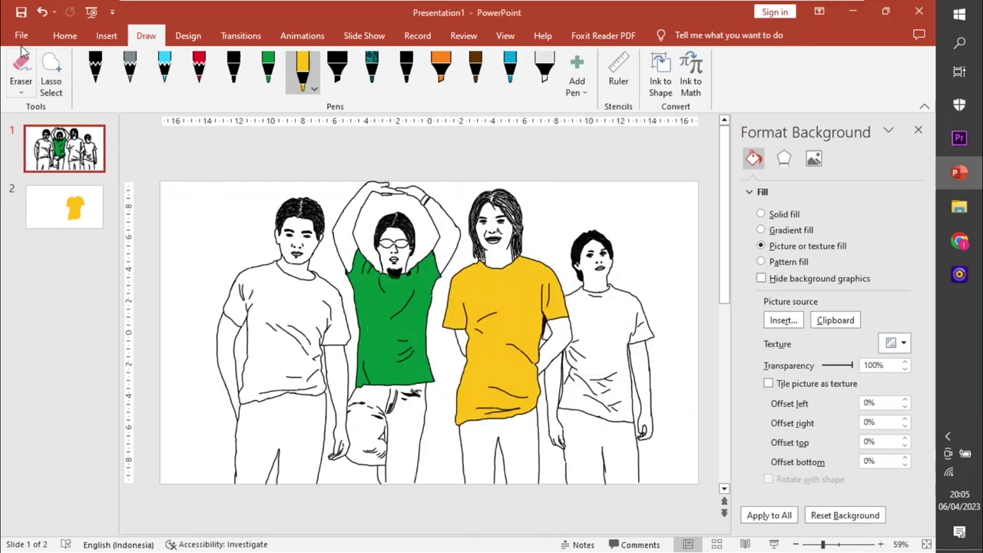
key(ctrl+s)
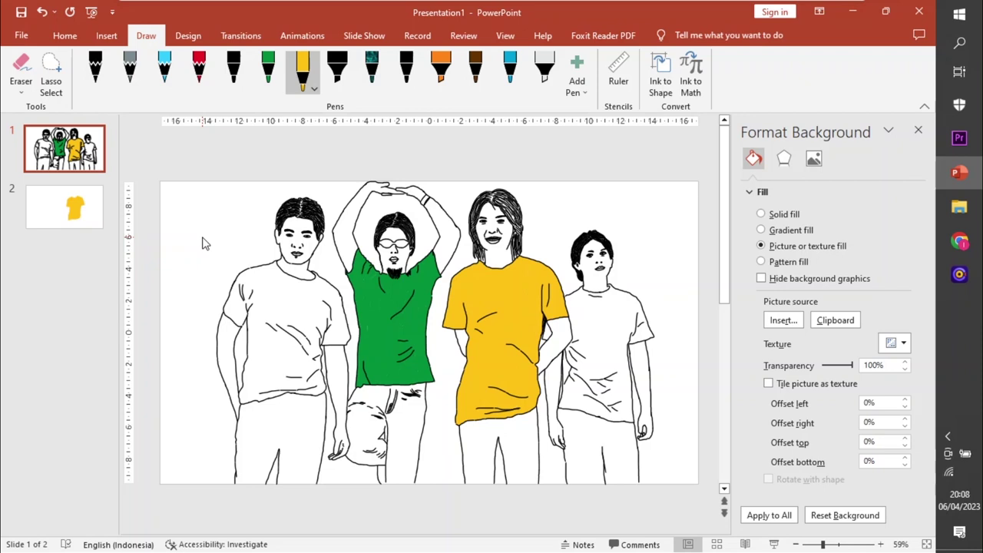
Delete the leftover second slide and save the presentation
click(65, 208)
key(Delete)
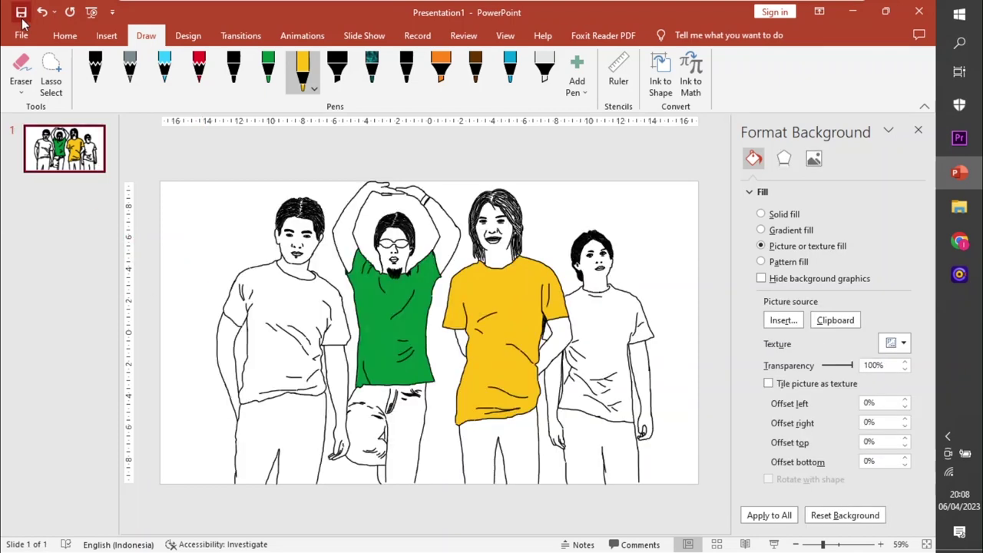
click(21, 12)
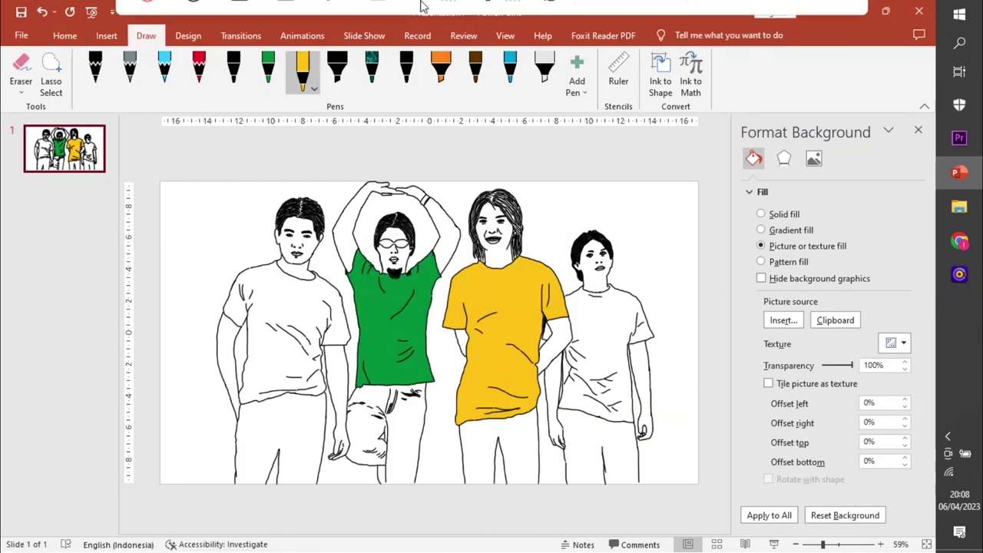